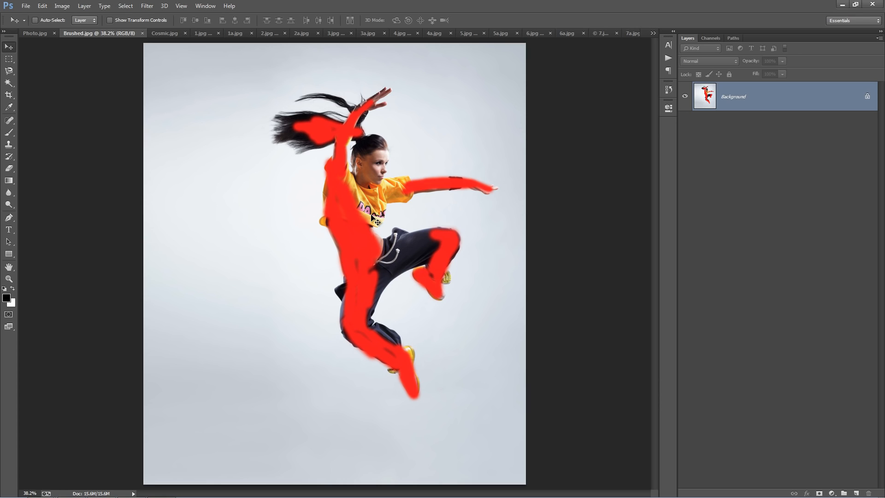
Examine the Cosmic.jpg result and the before-and-after example pairs from 1.jpg to 4a.jpg.
click(157, 34)
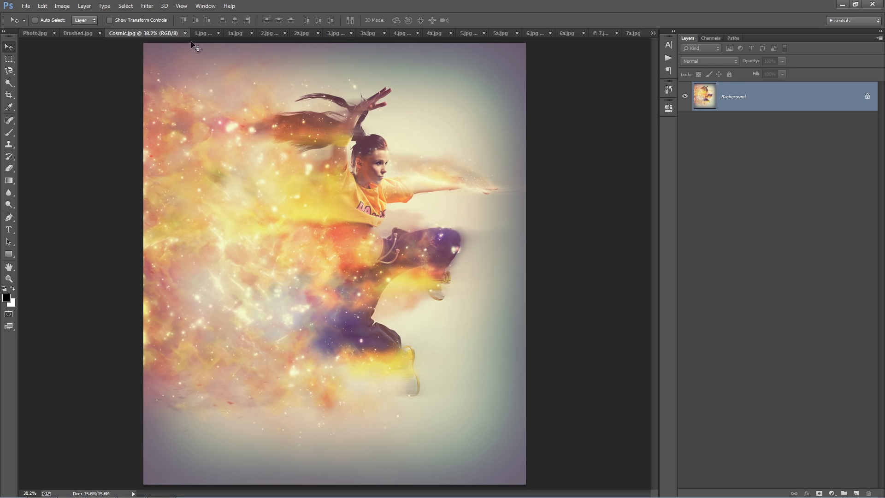
click(203, 33)
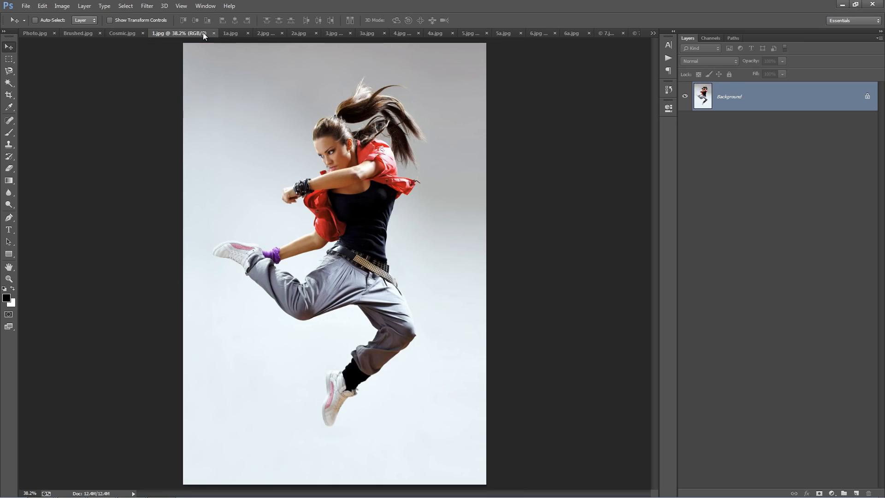
click(229, 34)
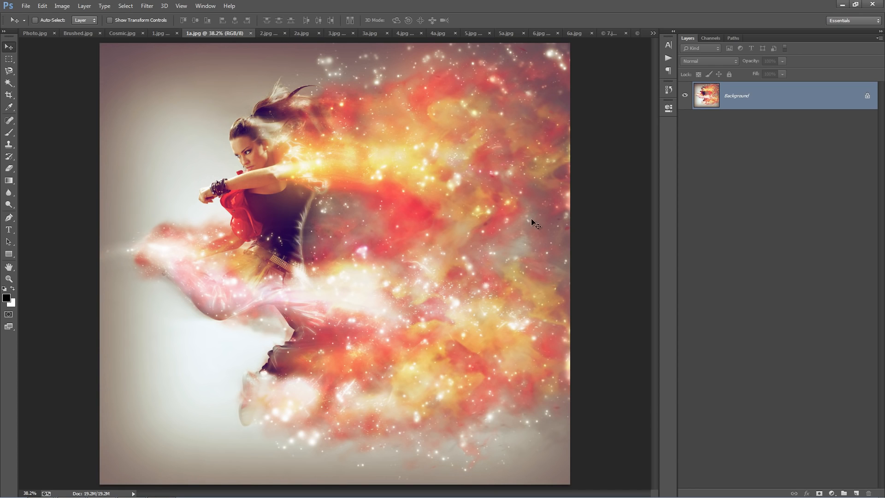
click(267, 33)
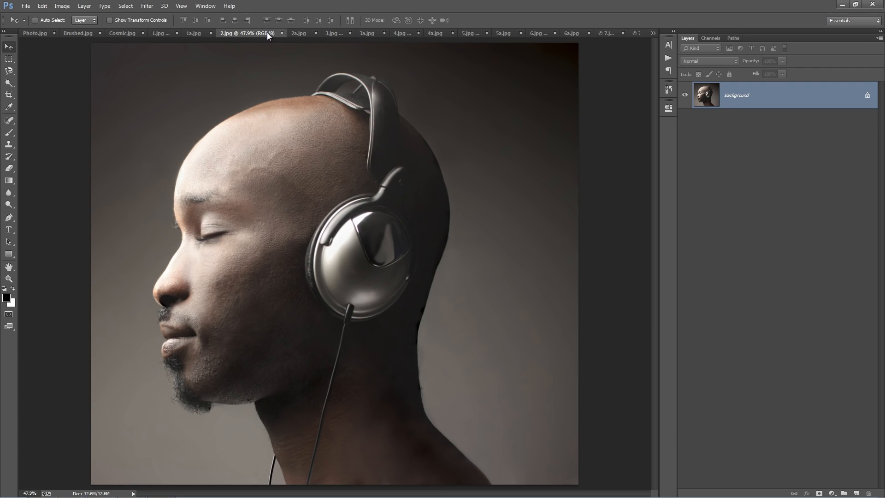
click(298, 33)
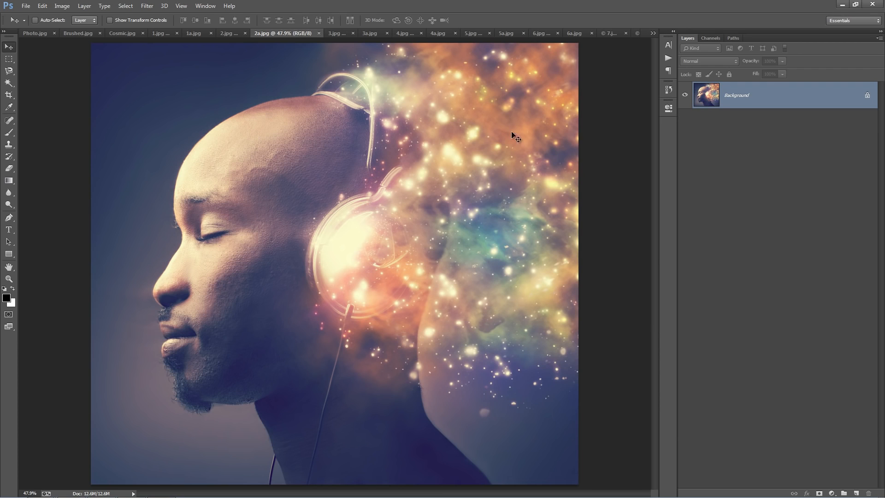
click(336, 33)
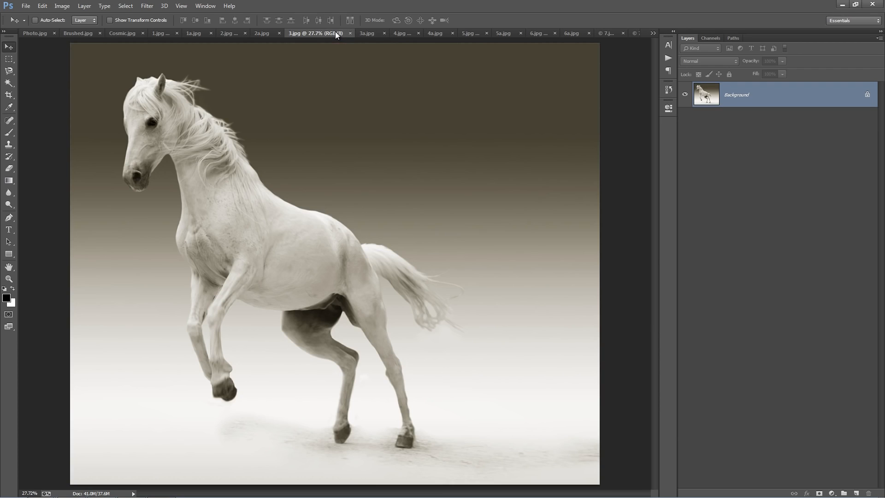
click(373, 34)
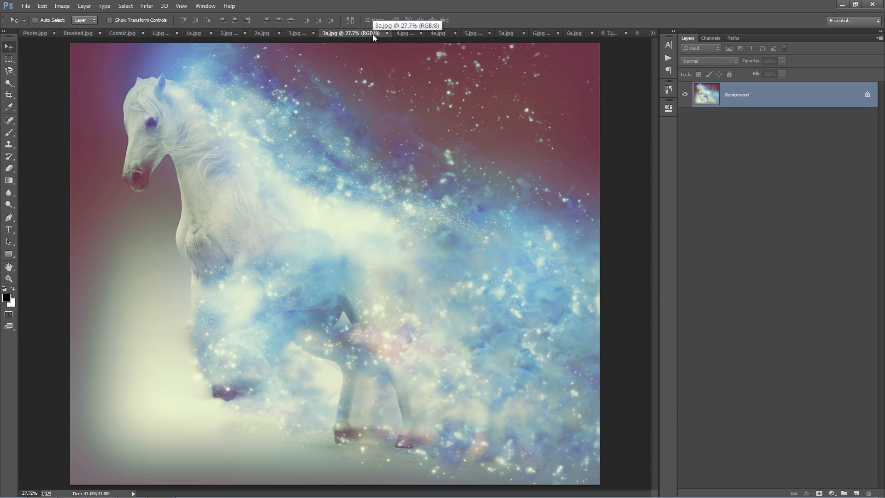
click(399, 34)
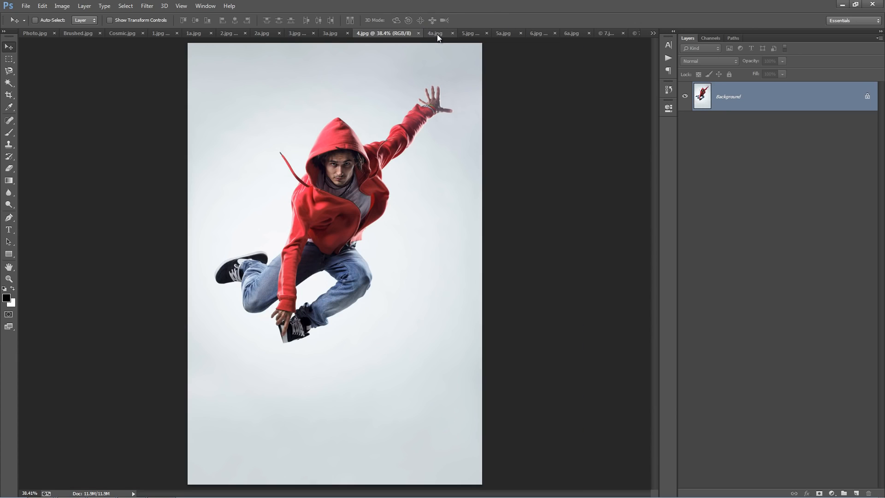
click(437, 34)
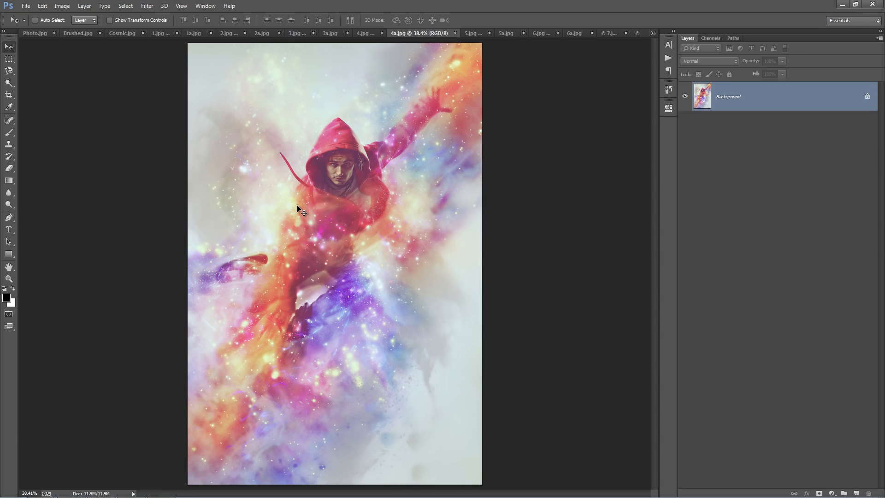
Compare the before-and-after examples from 5.jpg to 7a.jpg, viewing the full height of 7a.jpg.
click(472, 35)
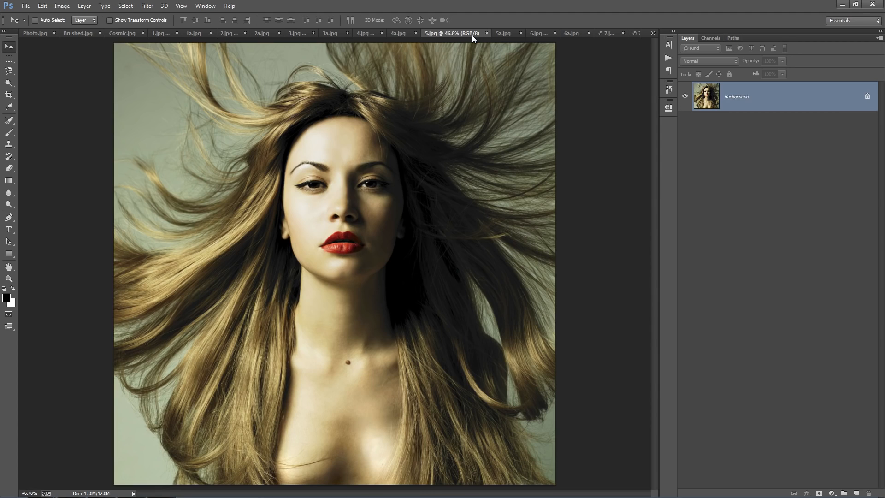
click(499, 35)
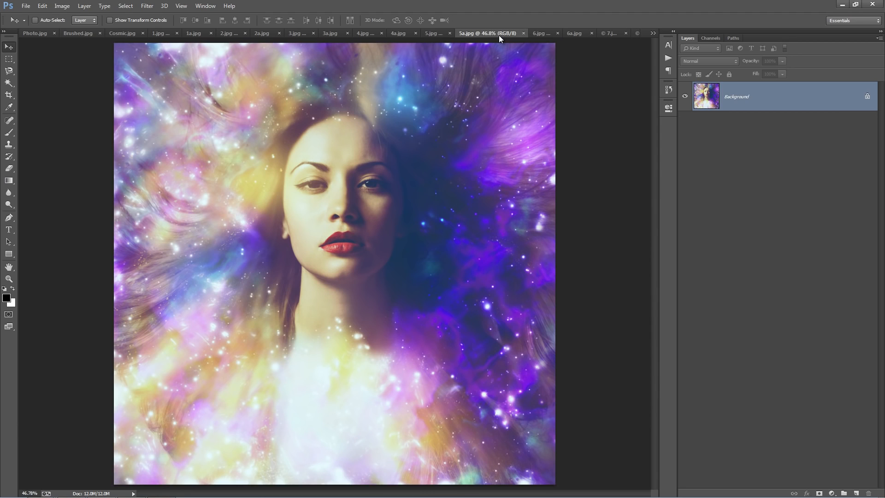
click(539, 35)
click(571, 33)
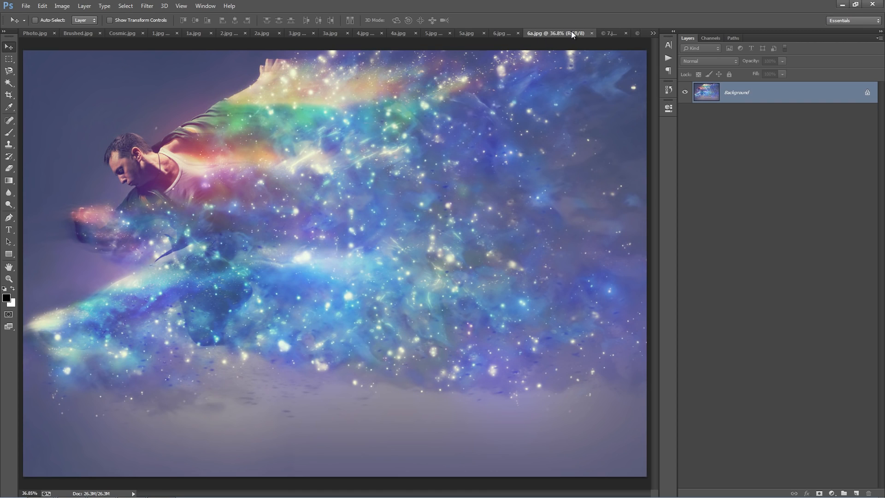
click(606, 33)
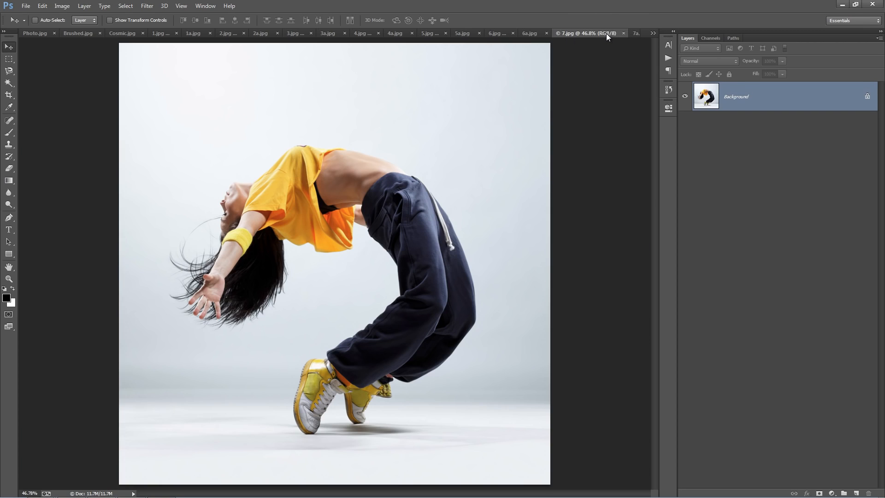
click(636, 33)
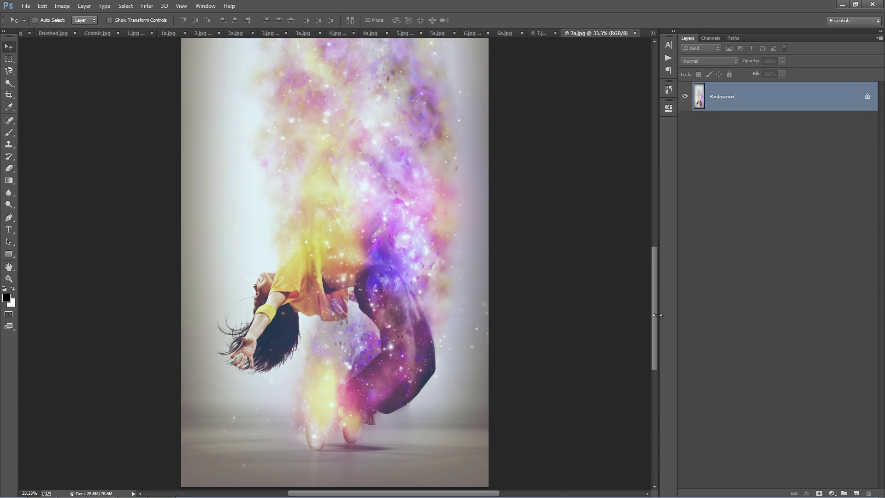
drag(657, 314, 652, 221)
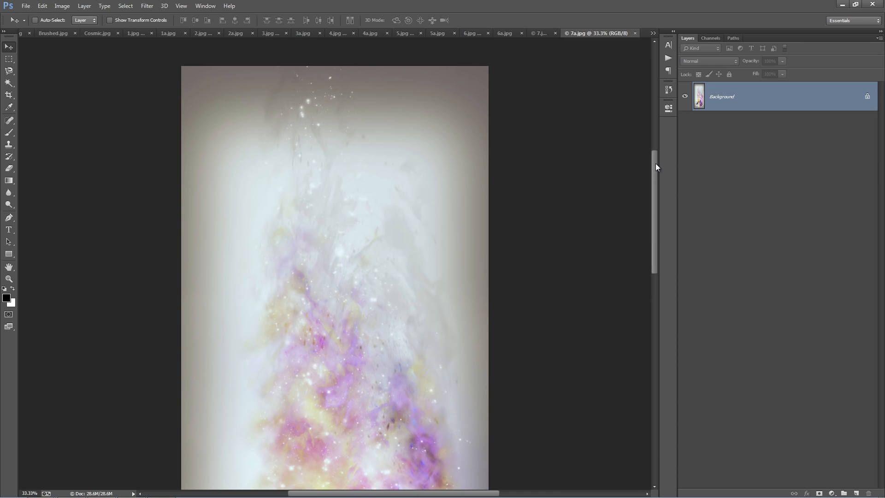
drag(656, 165, 656, 267)
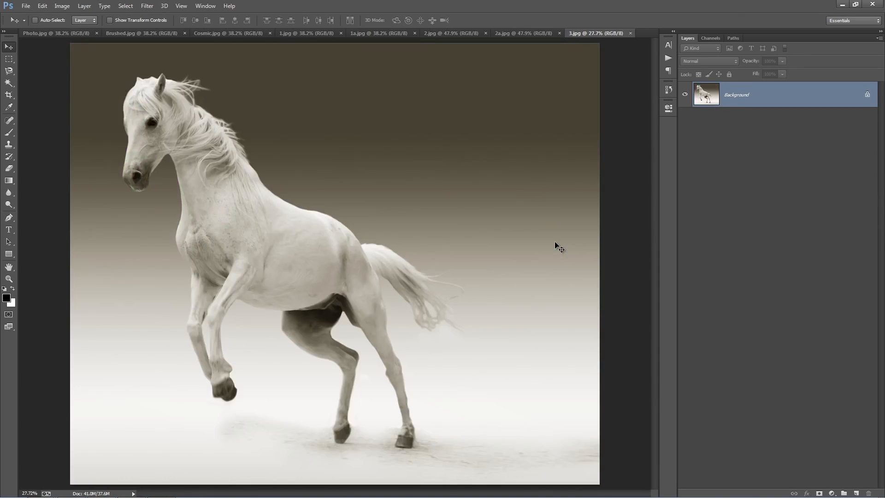
Close all the example documents and Brushed.jpg, leaving only Photo.jpg open.
key(ctrl+w)
key(ctrl+w)
key(ctrl+w)
key(ctrl+w)
key(ctrl+w)
key(ctrl+w)
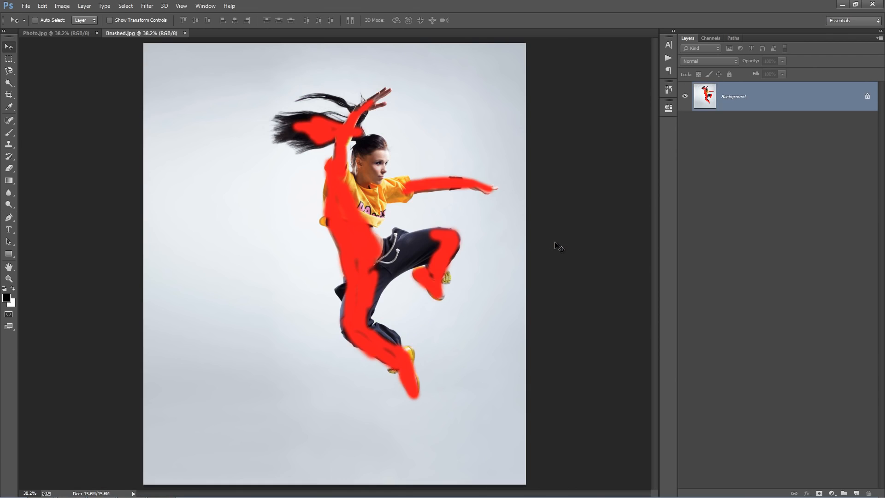
key(ctrl+w)
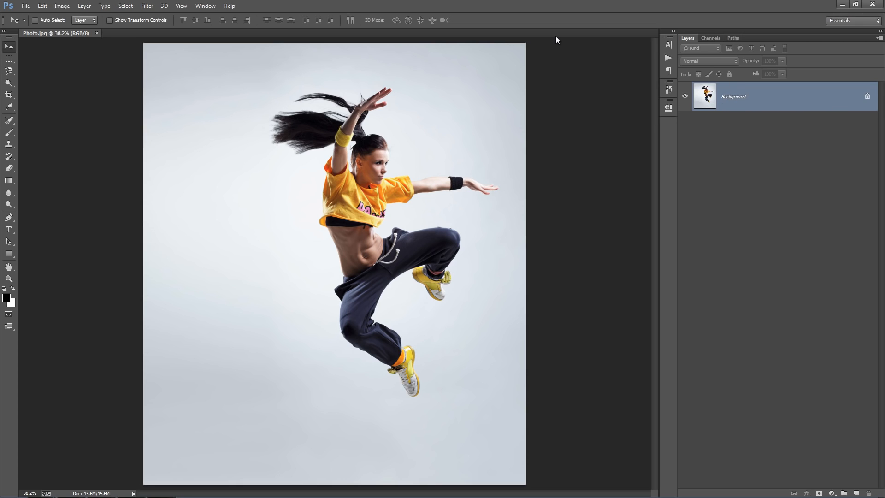
Duplicate the background layer of Photo.jpg and delete the original background layer.
key(ctrl+j)
click(736, 121)
key(Delete)
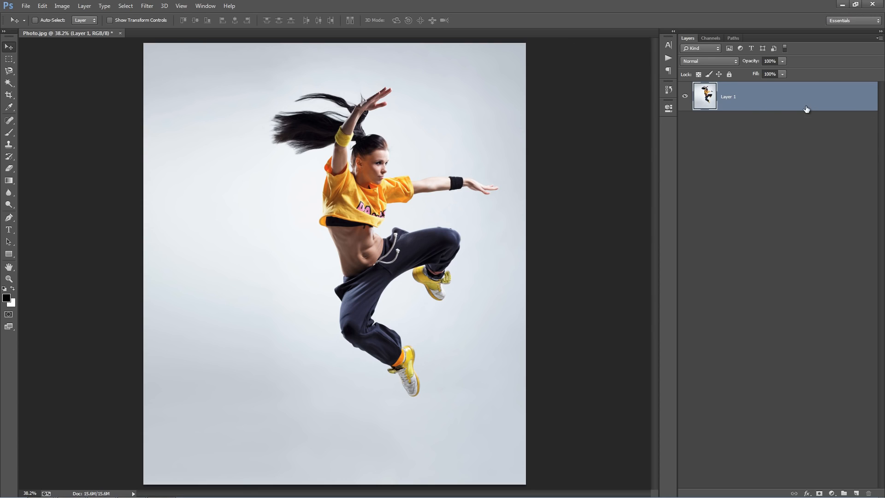
Rename the remaining photo layer as Background.
double_click(732, 99)
text(Background)
key(Return)
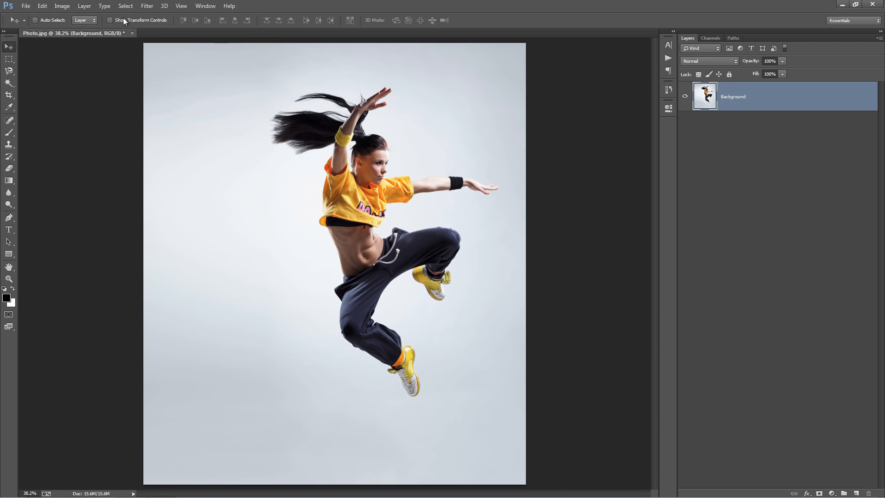
Convert the photo layer into the document's locked background with Background from Layer.
click(85, 6)
mouse_move(92, 17)
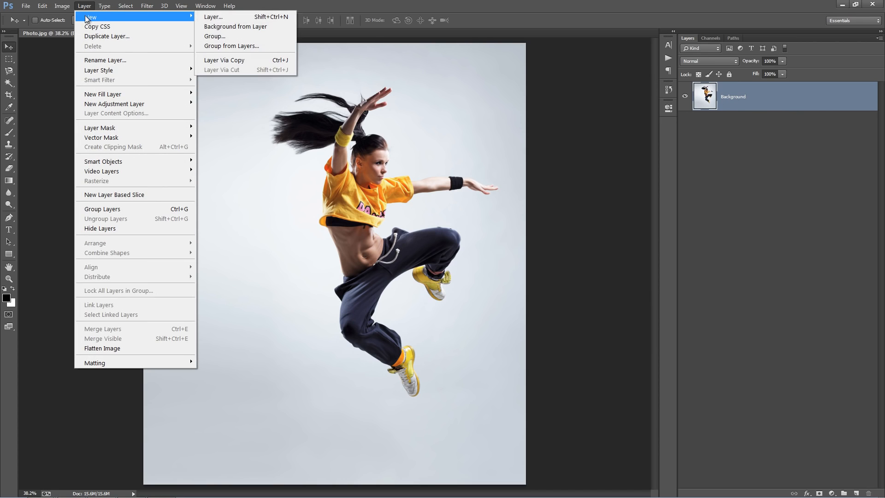
click(231, 27)
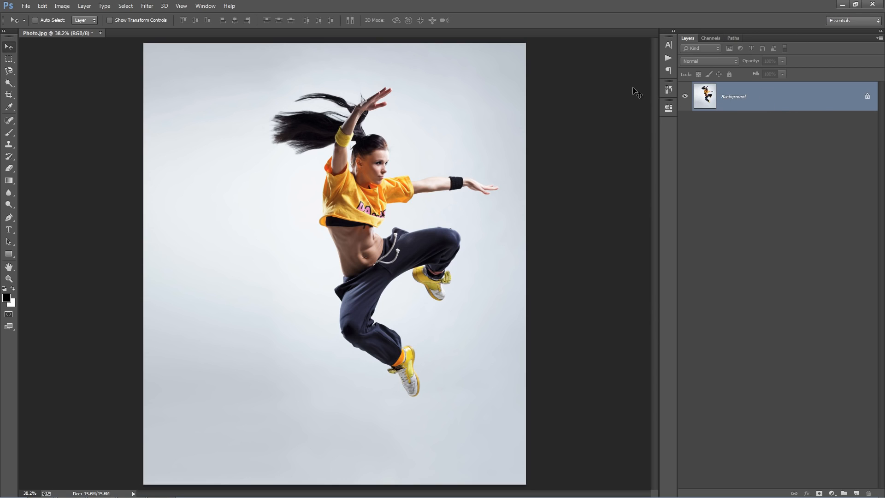
Check the layer panel options for default fill-layer masks, expanding new effects and adding "copy" to copied layers and groups.
click(879, 39)
click(822, 266)
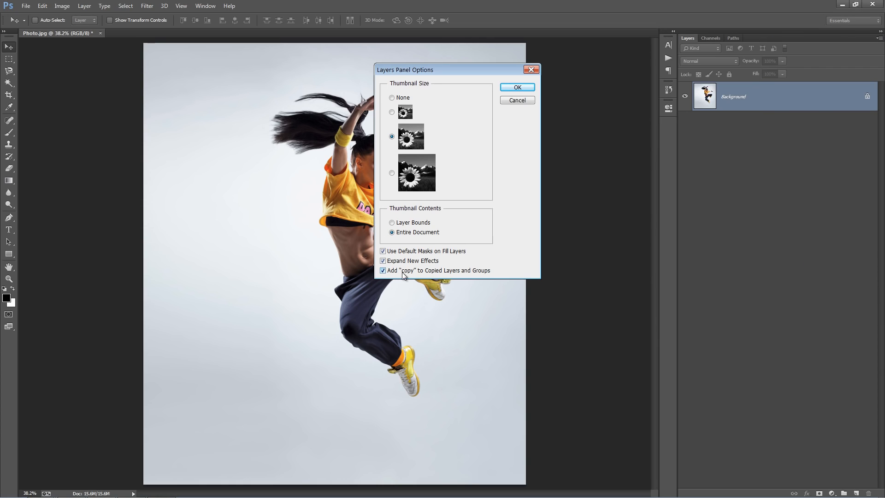
click(520, 88)
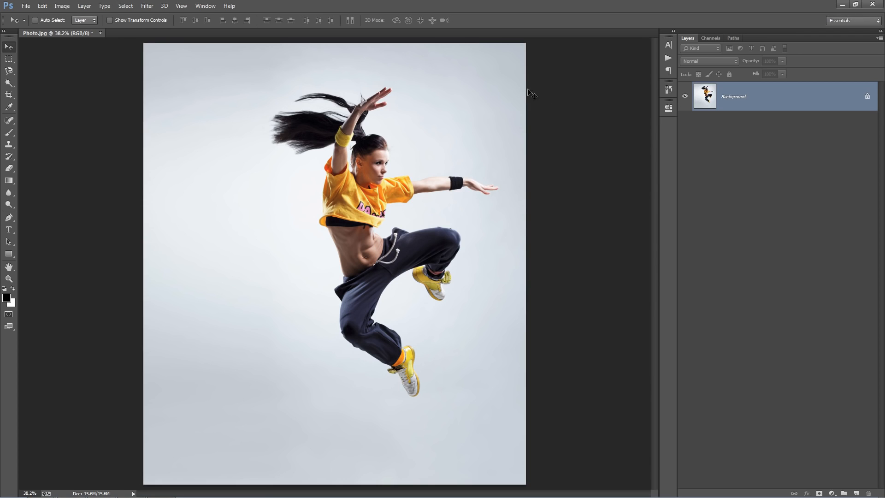
Check that the image mode is RGB Color and choose 8 Bits/Channel.
click(62, 6)
mouse_move(63, 18)
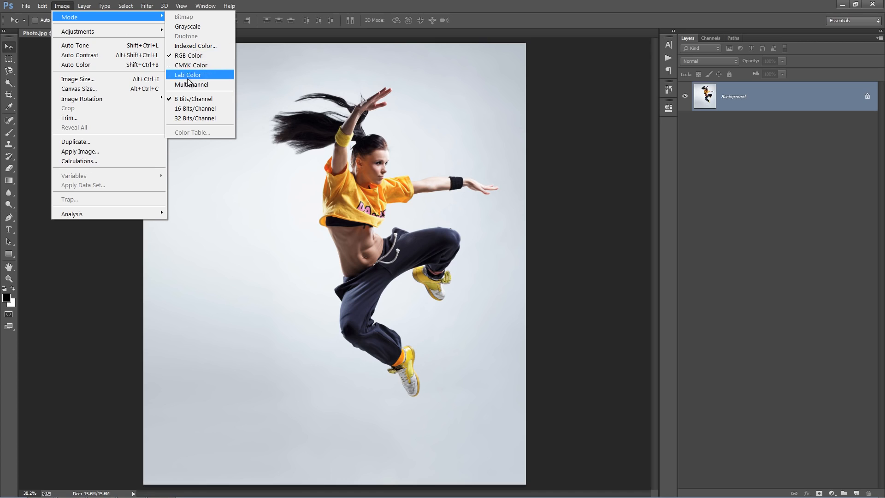
click(201, 98)
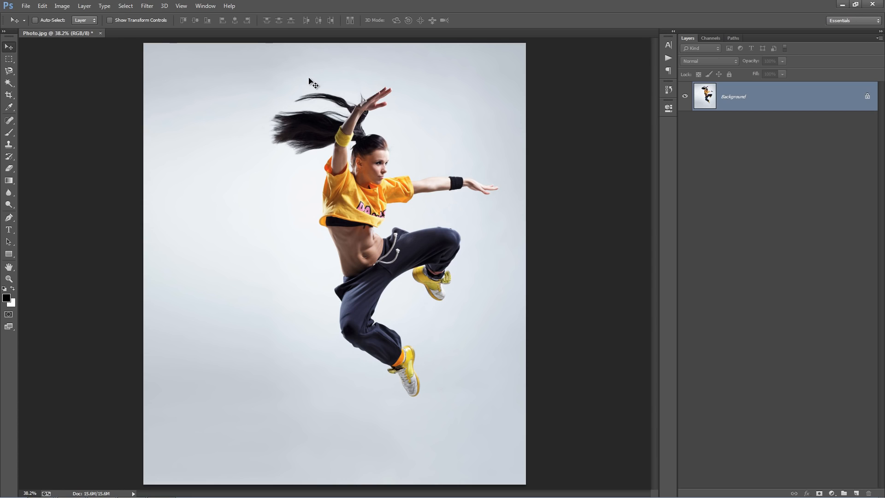
Inspect the photo's pixel dimensions and resolution in Image Size, leaving the settings unapplied.
click(62, 6)
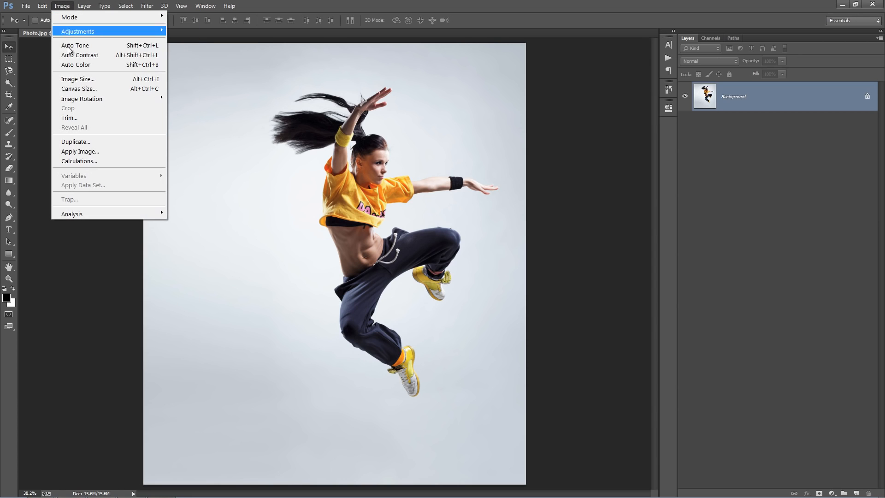
click(81, 79)
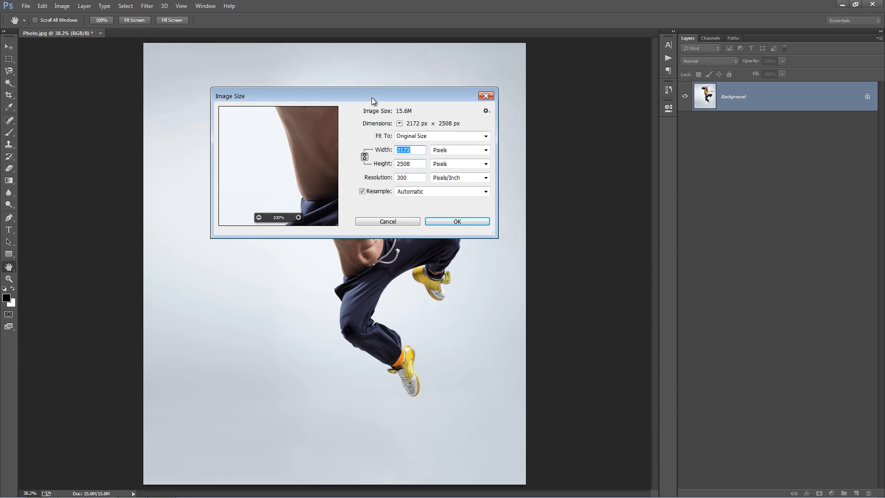
drag(372, 98, 539, 57)
click(588, 112)
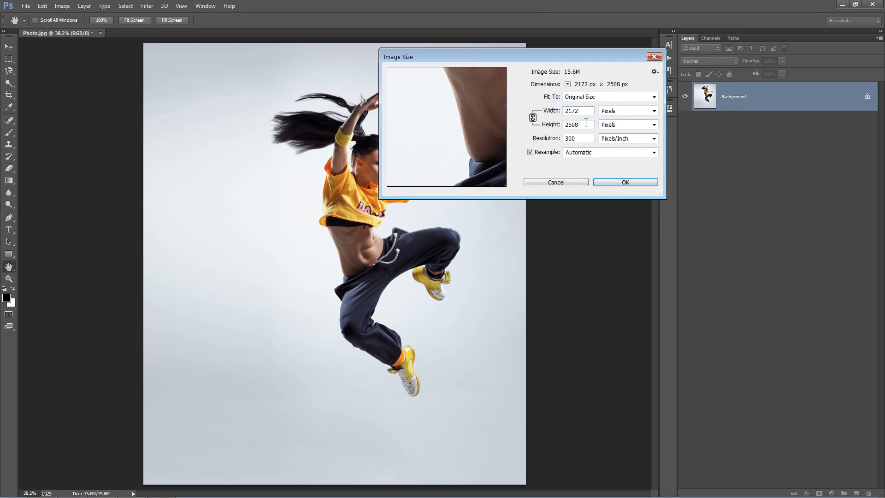
click(571, 184)
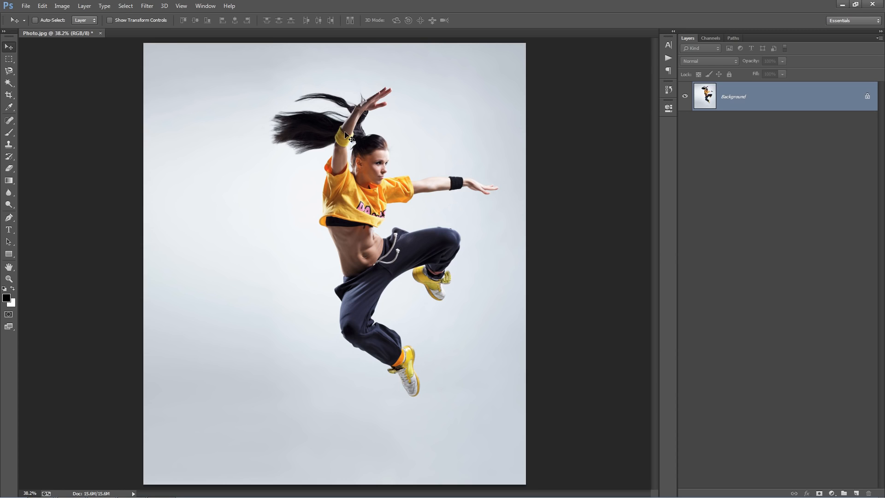
In Canvas Size, choose Pixels, anchor the image at the middle right and enter a relative width of 1000.
click(62, 5)
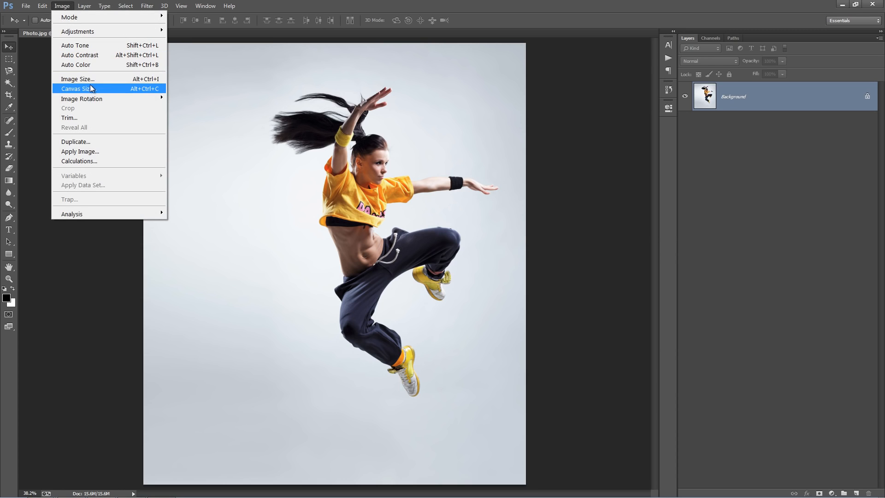
click(93, 88)
drag(527, 83, 591, 71)
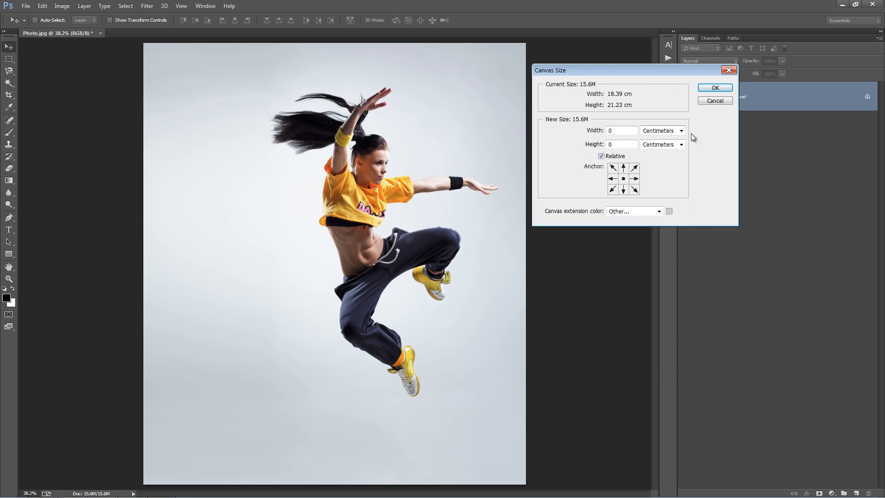
click(661, 132)
click(659, 137)
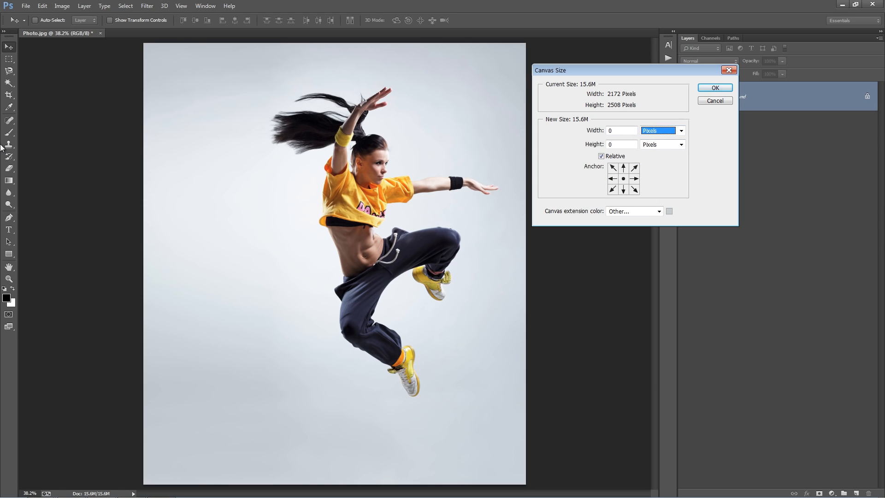
click(634, 179)
click(622, 132)
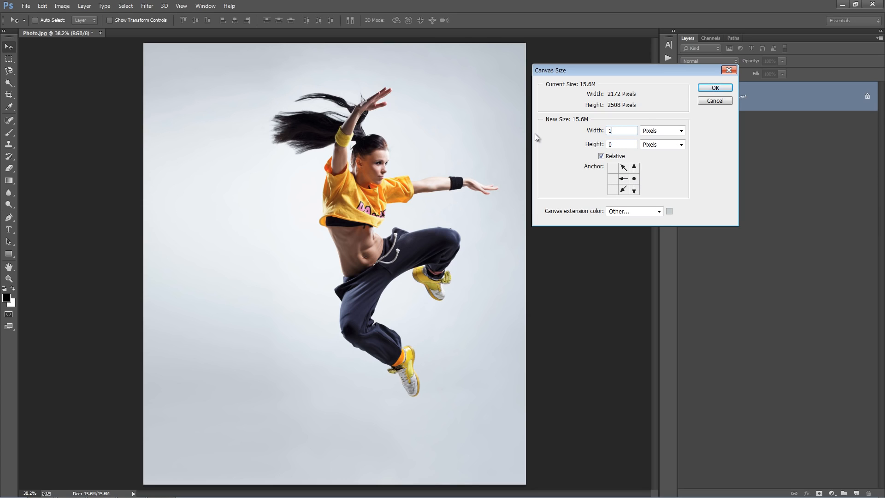
text(1000)
Try extending the canvas with an extension color sampled from the photo's left background edge, and undo the extension.
click(669, 211)
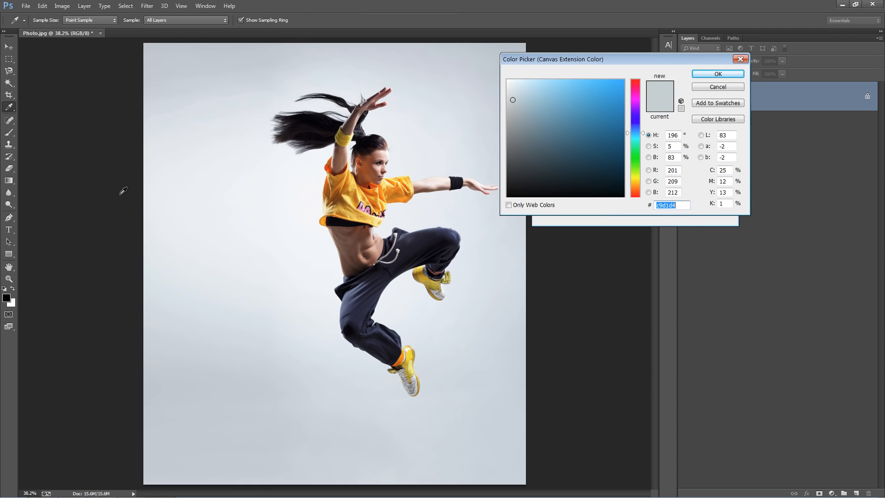
click(148, 219)
click(736, 75)
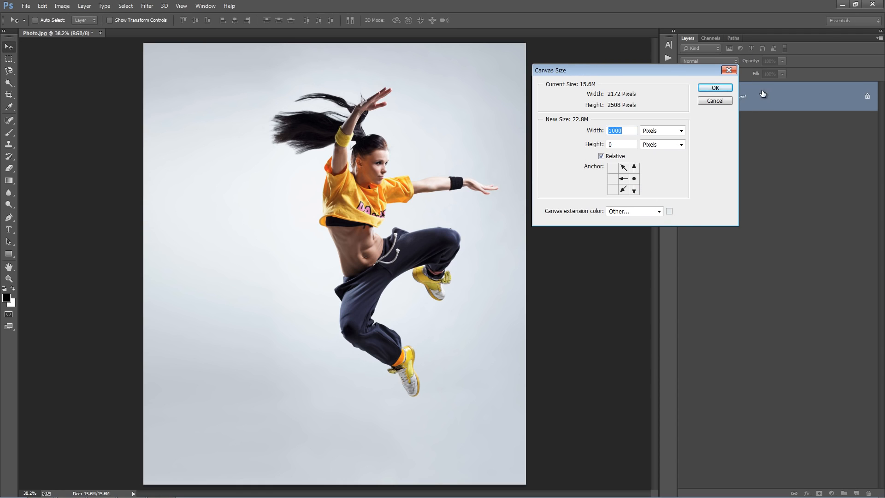
click(715, 88)
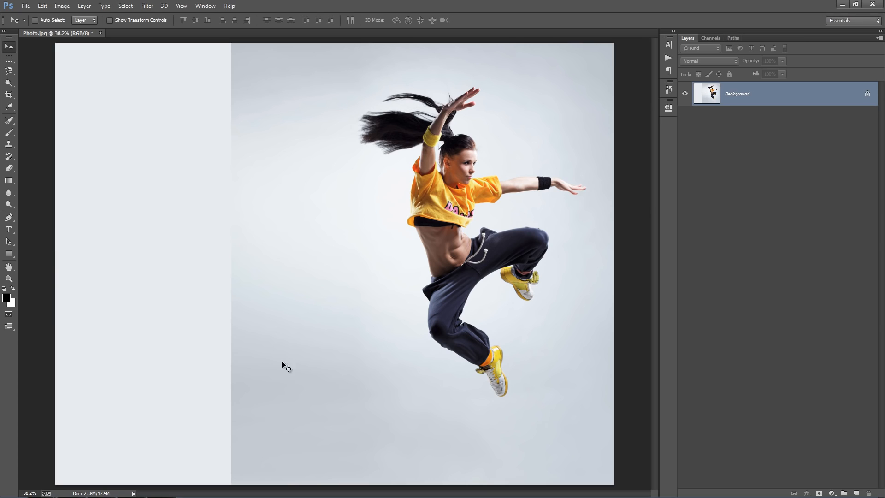
key(ctrl+z)
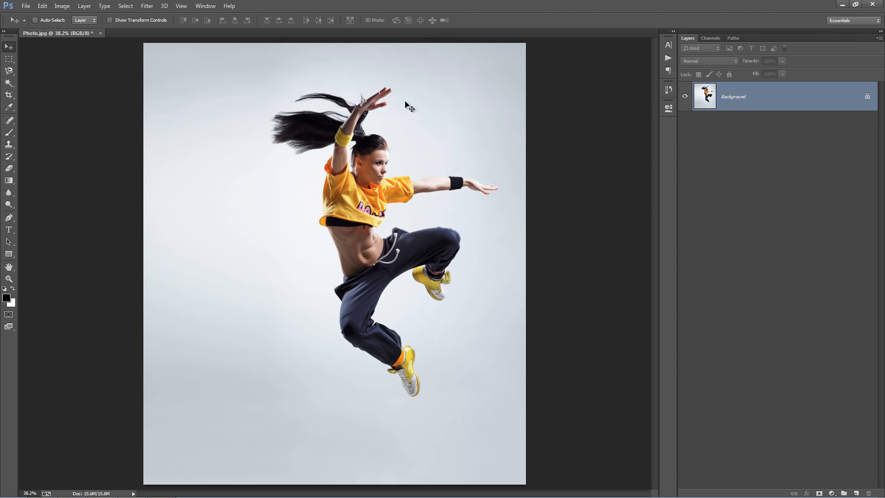
Create a new layer named "brush" in Normal mode at 100% opacity above the Background.
click(84, 5)
mouse_move(90, 18)
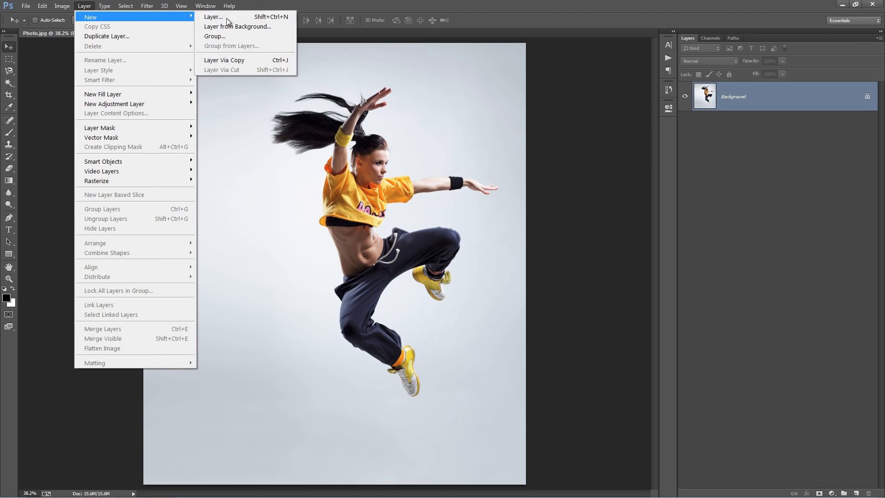
click(214, 17)
text(brush)
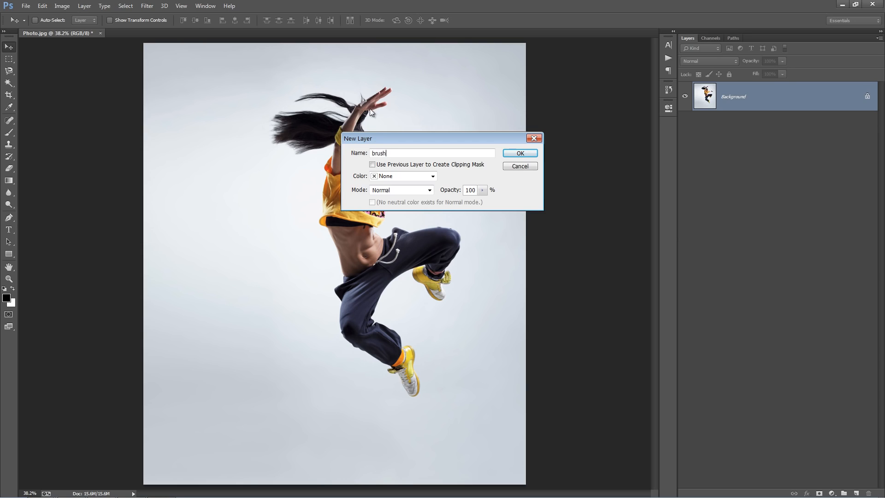
drag(394, 152, 335, 154)
click(415, 153)
double_click(384, 154)
click(386, 154)
click(396, 153)
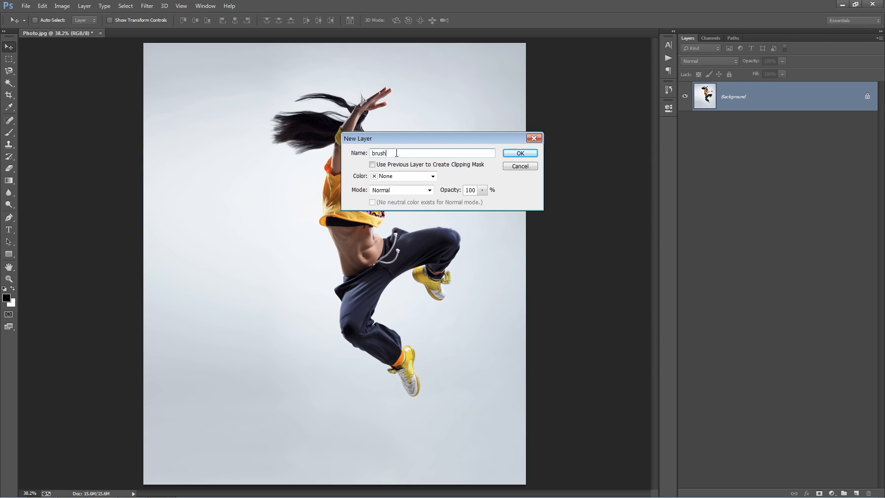
click(519, 153)
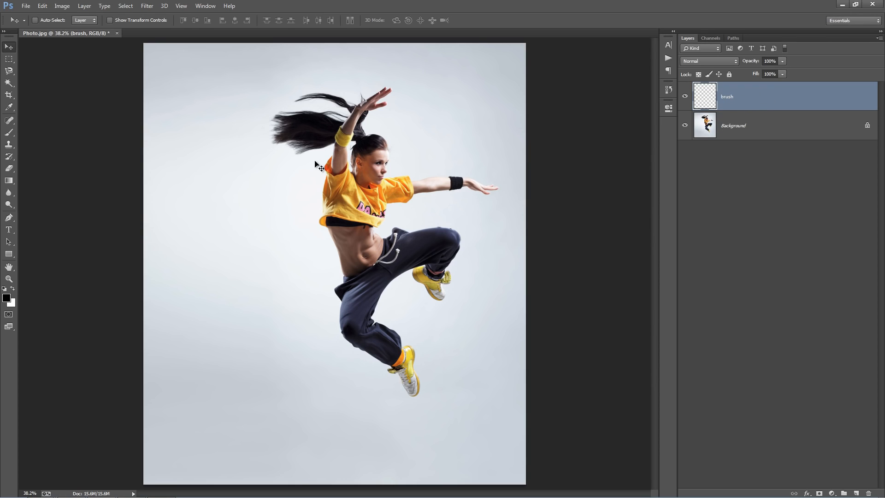
Set up the Brush tool with a bright red foreground color and a soft round brush at 0% hardness.
key(b)
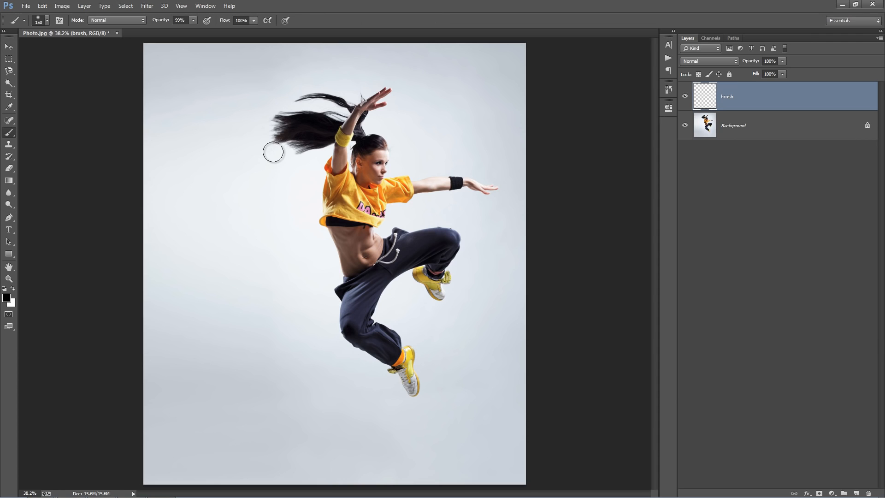
click(7, 297)
click(624, 81)
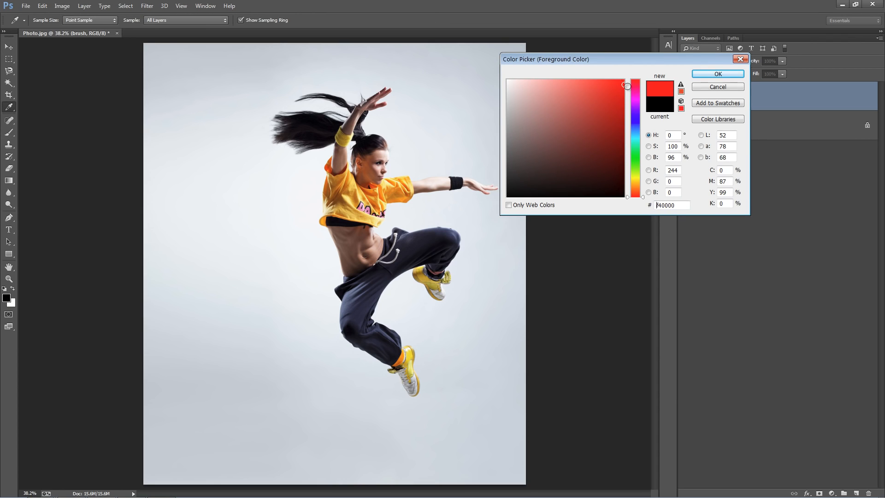
click(717, 74)
right_click(313, 109)
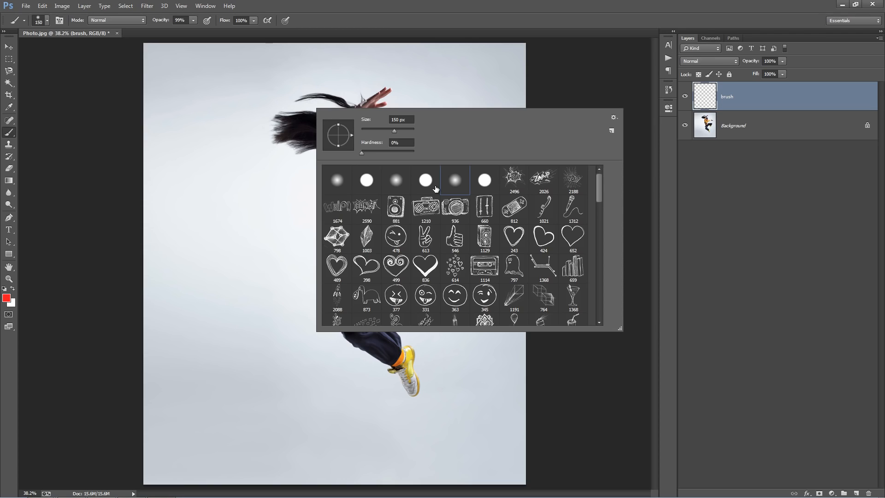
double_click(454, 181)
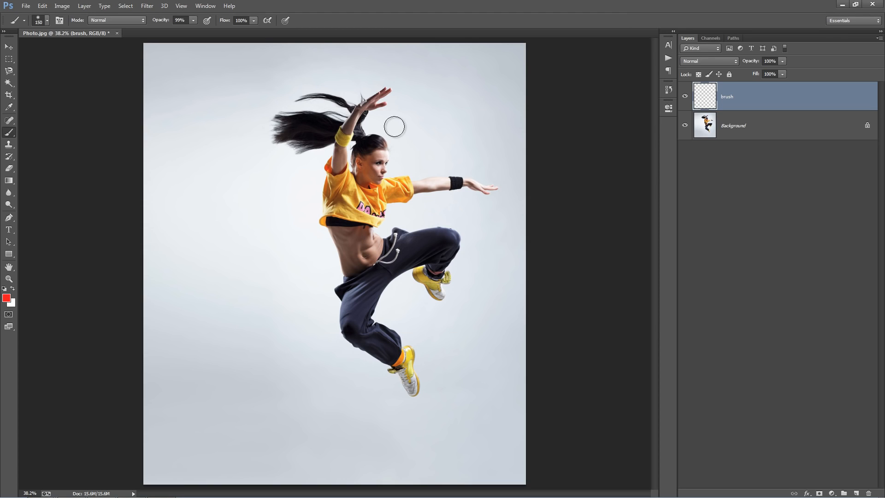
Reduce the brush size and paint red over the dancer's raised arm, ponytail, side of the torso and lower leg to the foot.
key(bracketleft)
key(bracketleft)
key(bracketleft)
Paint red over the dancer's bent leg and shoe, and over the outstretched forearm with the brush reduced to 35 px.
key(bracketleft)
key(bracketleft)
mouse_move(378, 95)
mouse_down()
mouse_move(356, 113)
mouse_move(343, 144)
mouse_move(351, 122)
mouse_move(313, 124)
mouse_move(356, 126)
mouse_move(323, 132)
mouse_move(353, 131)
mouse_move(330, 187)
mouse_move(335, 178)
mouse_move(342, 220)
mouse_move(330, 222)
mouse_move(365, 284)
mouse_move(352, 256)
mouse_move(363, 290)
mouse_move(361, 275)
mouse_move(352, 300)
mouse_move(356, 277)
mouse_move(346, 321)
mouse_move(391, 355)
mouse_move(385, 344)
mouse_move(412, 392)
mouse_move(405, 352)
mouse_up()
key(bracketleft)
key(bracketleft)
mouse_move(437, 294)
mouse_down()
mouse_move(417, 274)
mouse_move(428, 272)
mouse_move(439, 294)
mouse_move(443, 259)
mouse_move(434, 270)
mouse_move(456, 240)
mouse_move(405, 240)
mouse_up()
key(bracketright)
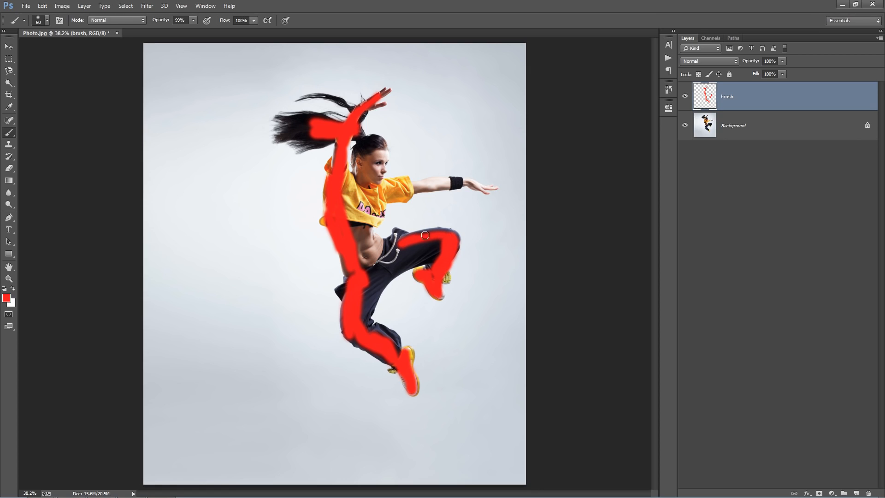
key(bracketleft)
key(bracketleft)
mouse_move(491, 189)
mouse_down()
mouse_move(441, 182)
mouse_move(462, 178)
mouse_move(434, 188)
mouse_move(488, 187)
mouse_move(432, 182)
mouse_up()
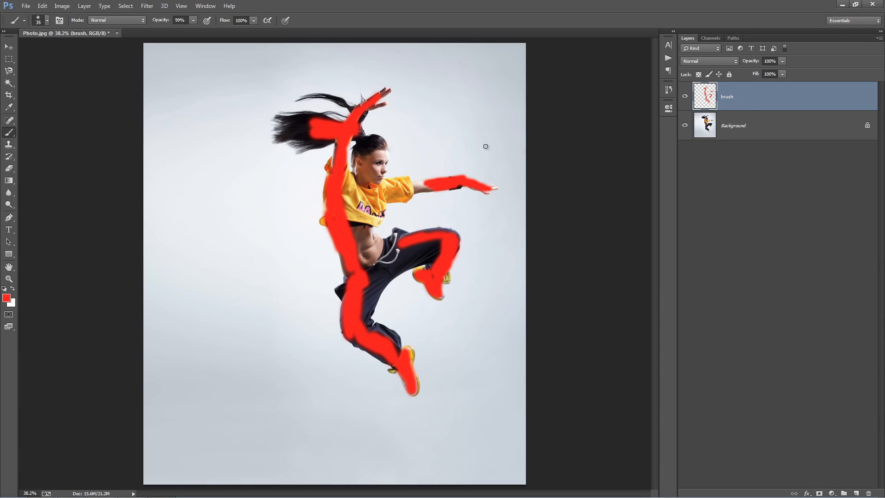
key(v)
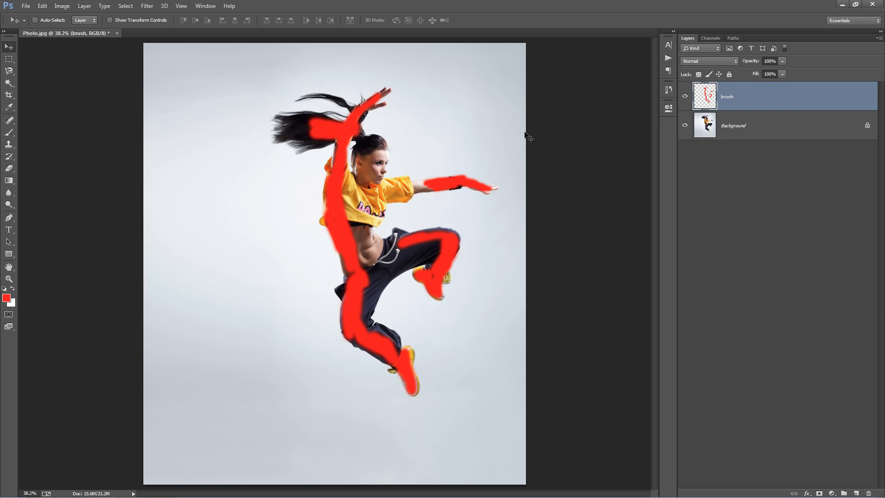
Load the Cosmic.atn action set from the Cosmic folder into Actions.
click(206, 6)
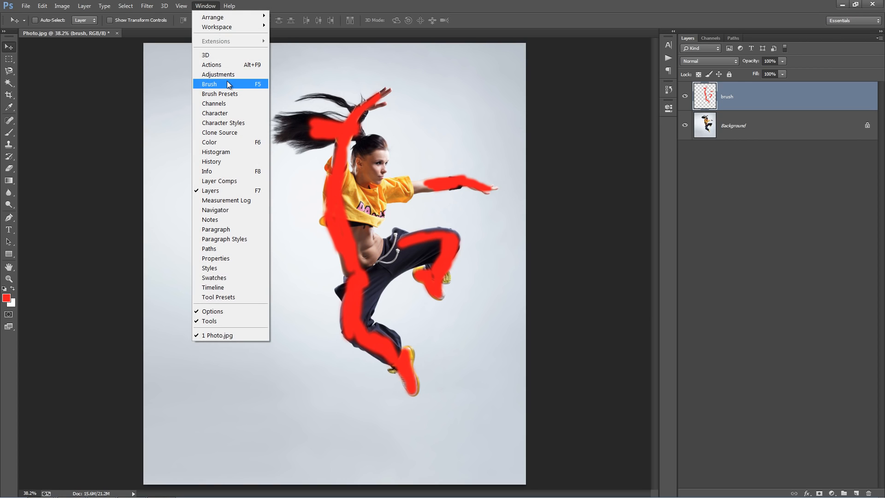
click(221, 65)
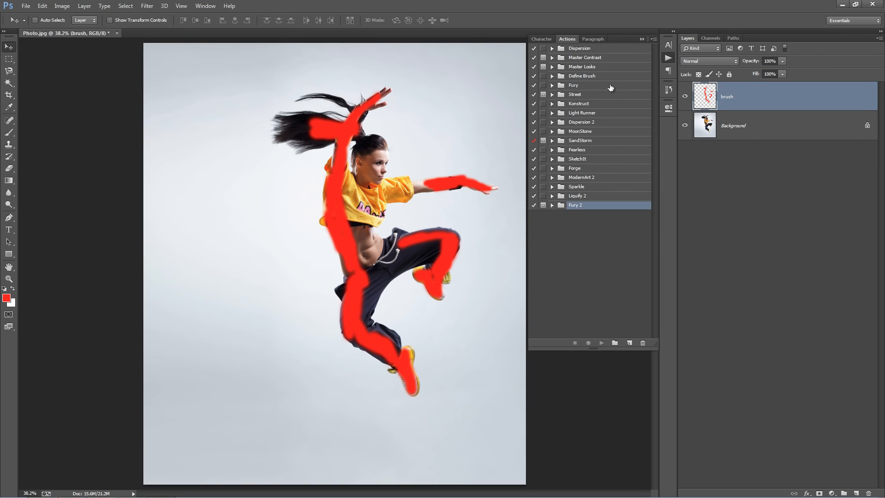
click(653, 38)
click(710, 229)
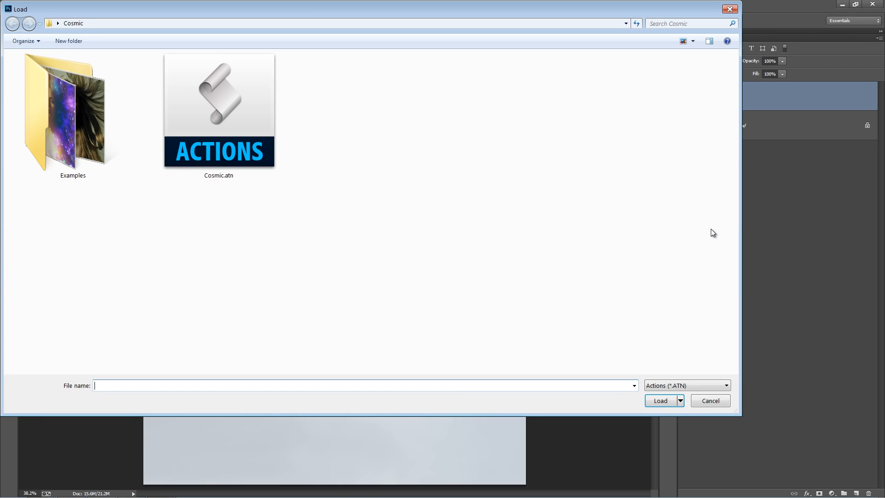
double_click(214, 136)
Look over the directional actions in the Cosmic set, play the LEFT action on the photo and collapse Actions.
click(570, 225)
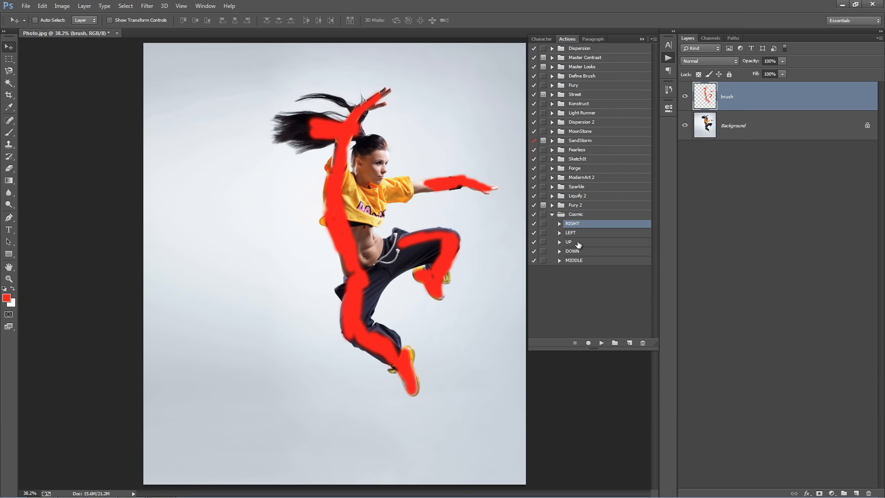
click(575, 242)
click(579, 251)
click(586, 261)
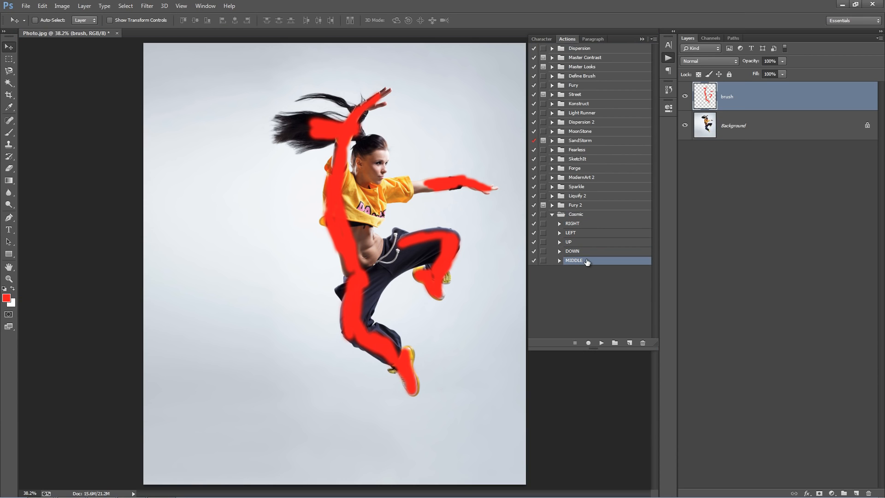
click(592, 235)
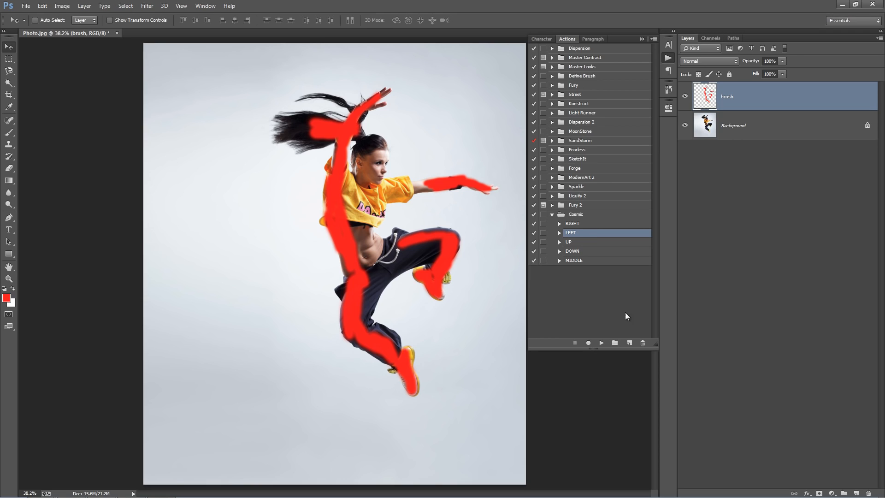
click(601, 342)
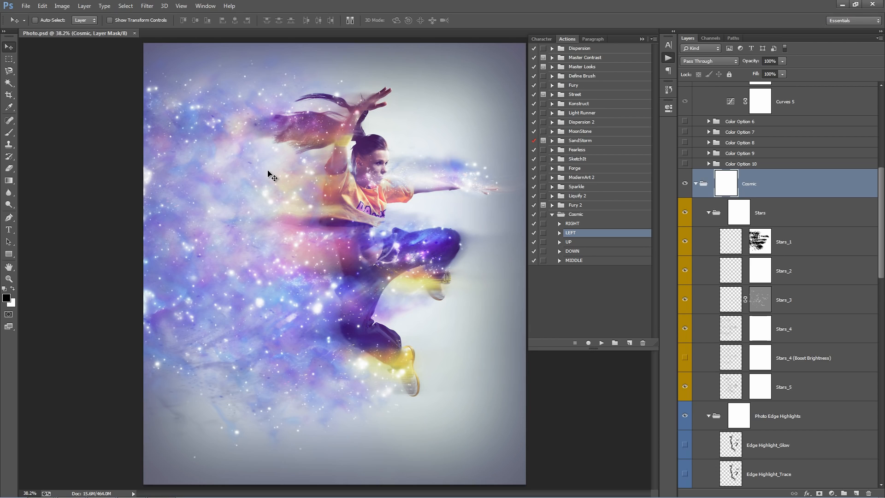
click(641, 38)
Scan the generated layer stack and collapse the Cosmic and Adjustments groups together with their nested groups.
scroll(721, 223, up, 5)
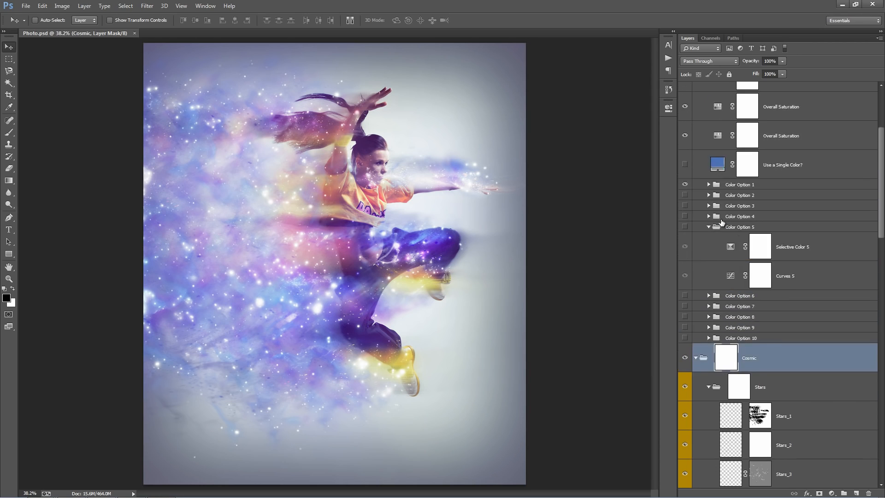
scroll(721, 223, down, 5)
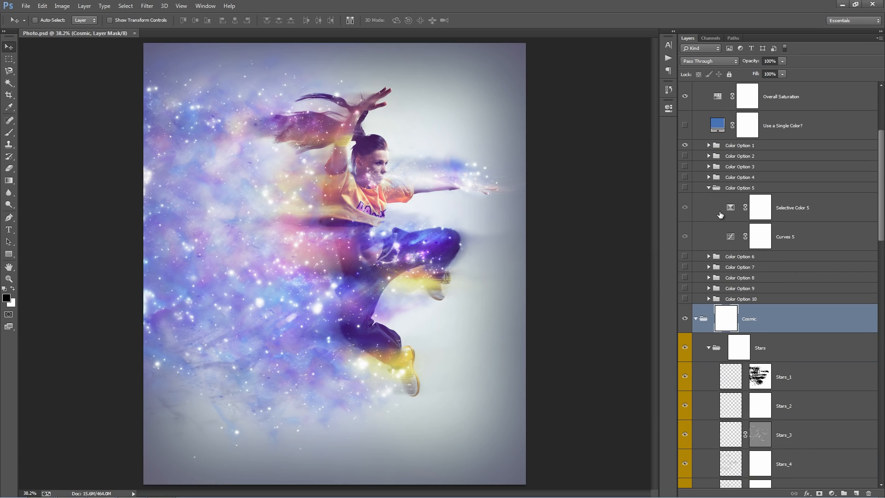
scroll(719, 213, down, 12)
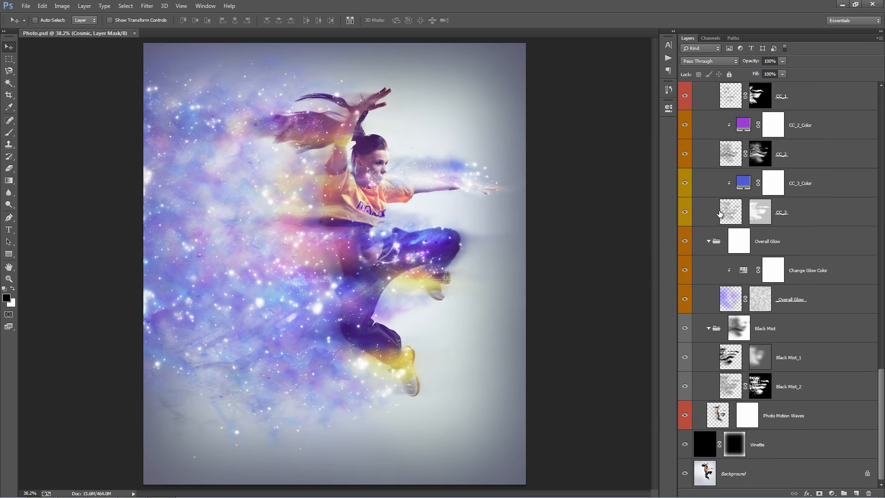
scroll(719, 213, up, 12)
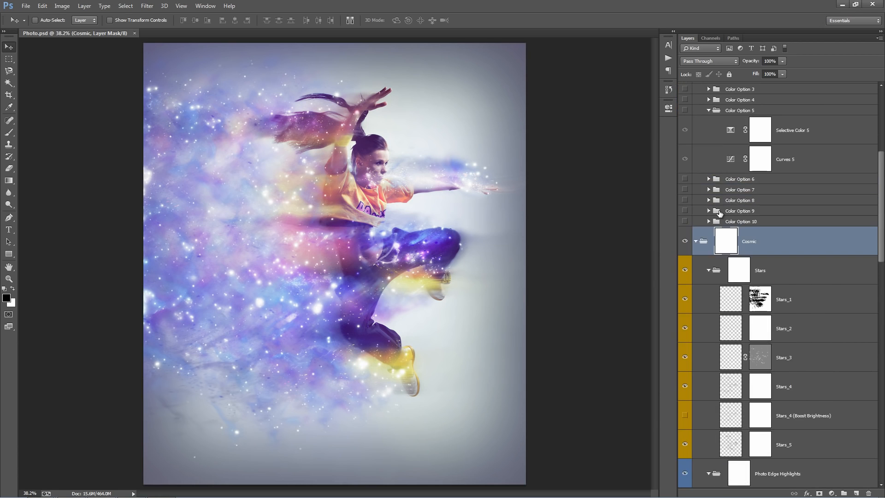
alt+click(696, 243)
Review the subgroups inside Cosmic and the adjustment layers and color options inside Adjustments, leaving both groups collapsed.
click(695, 156)
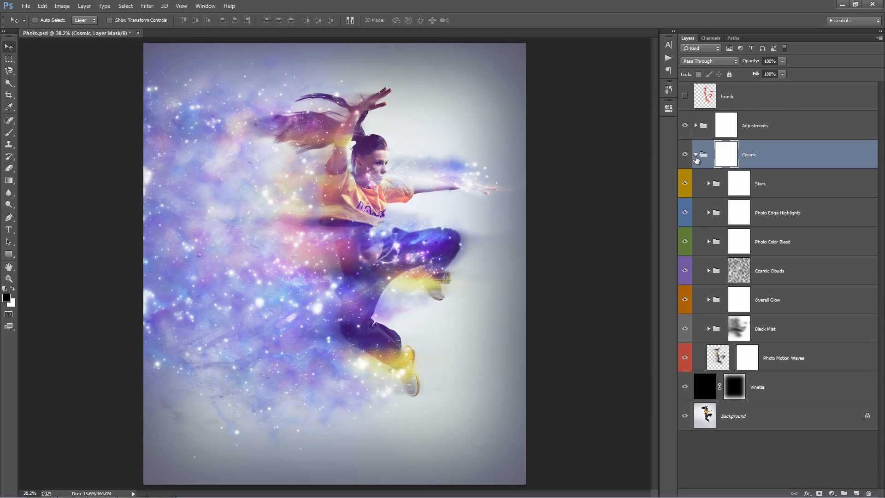
click(696, 156)
click(696, 127)
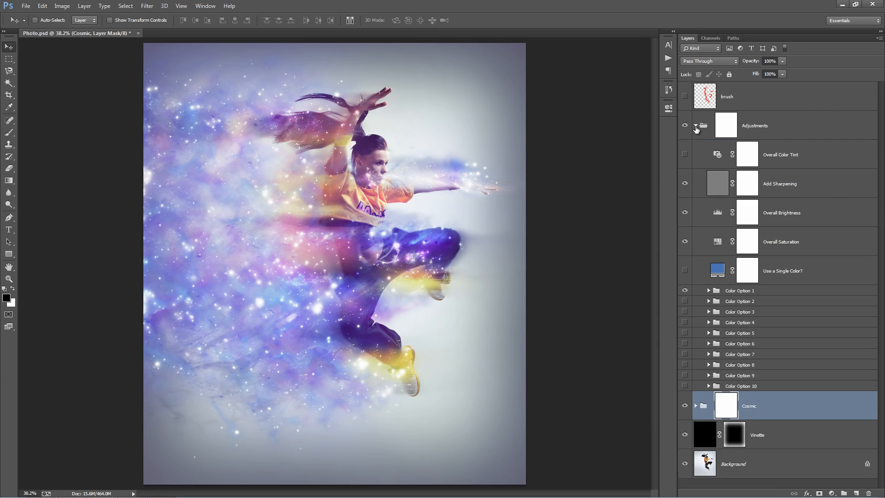
click(696, 127)
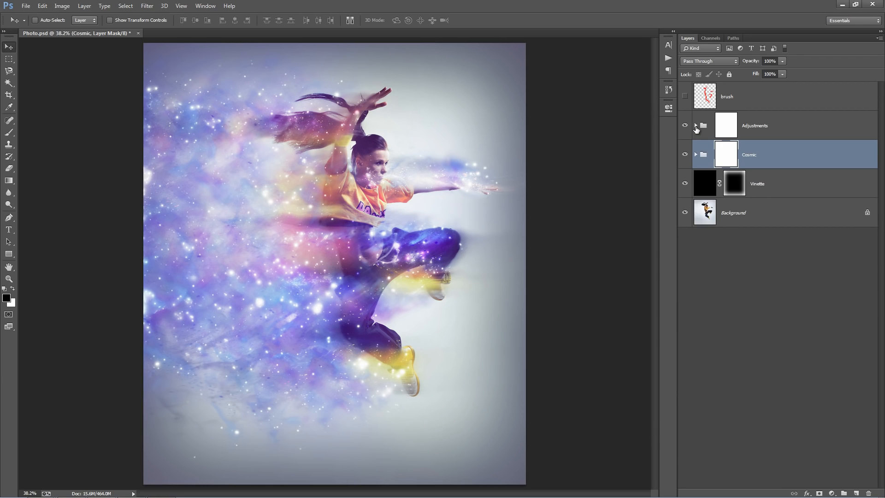
Select the brush layer and toggle its visibility to compare the painted areas with the cosmic effect.
click(685, 96)
click(765, 97)
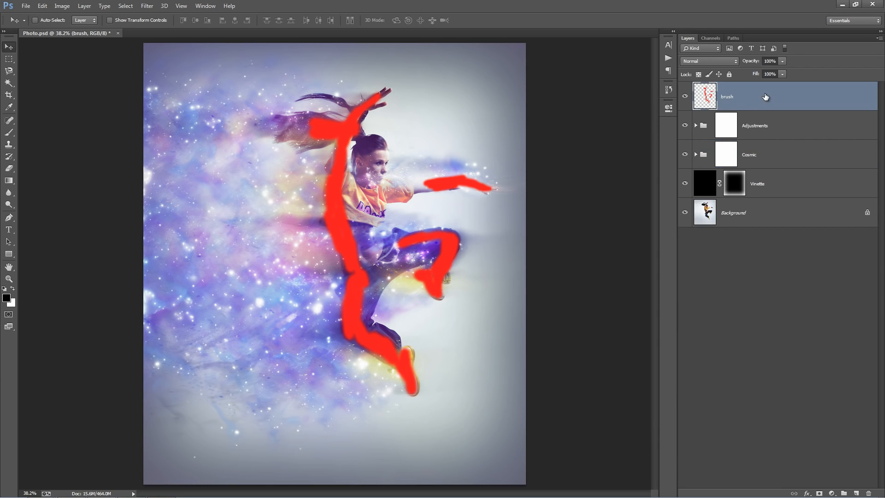
click(685, 96)
click(685, 96)
click(686, 97)
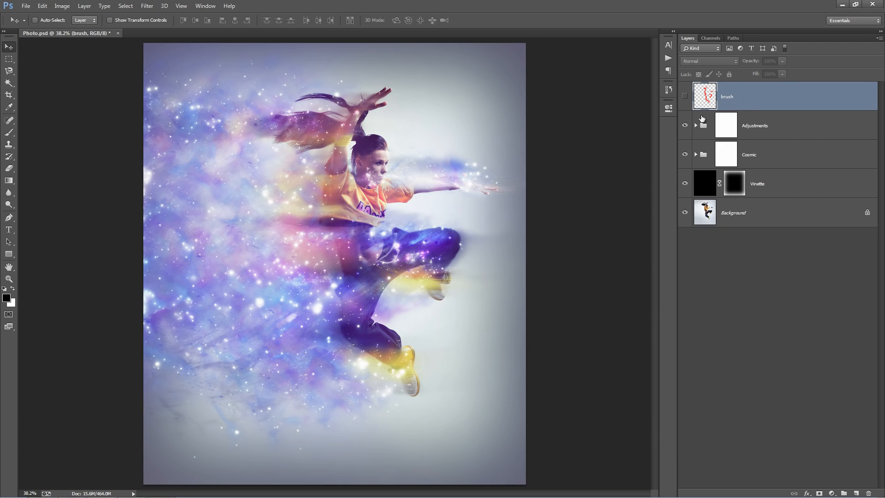
click(685, 97)
click(685, 97)
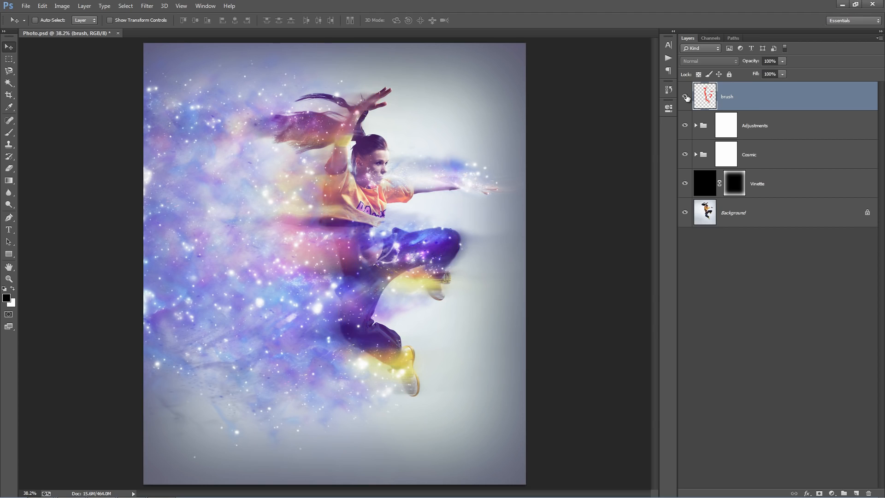
click(685, 96)
Try deleting Adjustments, Cosmic and Vinette from the layer stack, undo the deletion and hide the brush layer.
click(793, 134)
shift+click(776, 178)
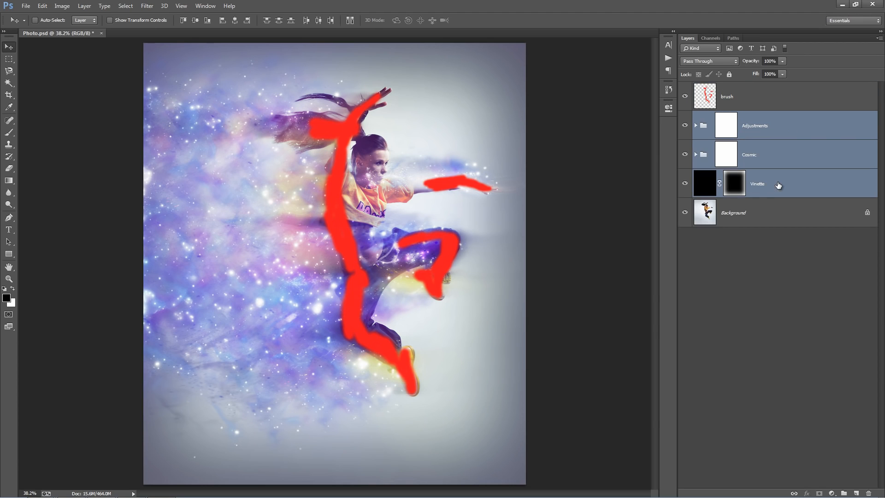
key(Delete)
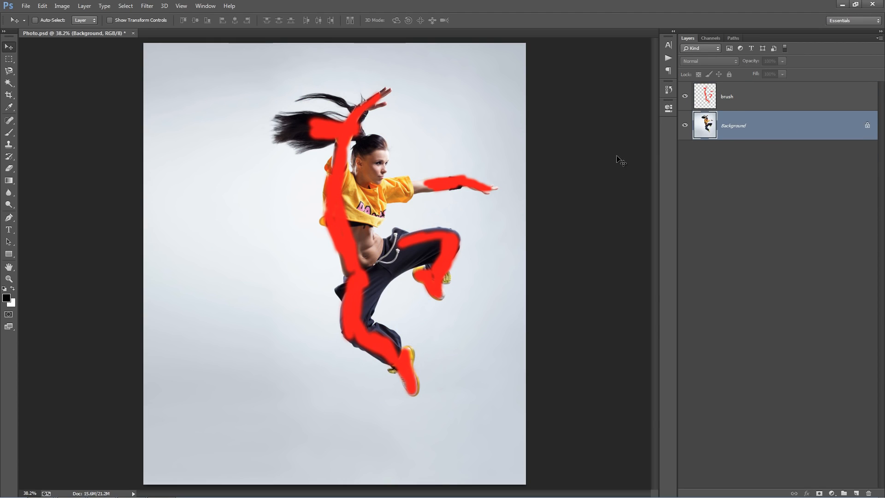
key(ctrl+z)
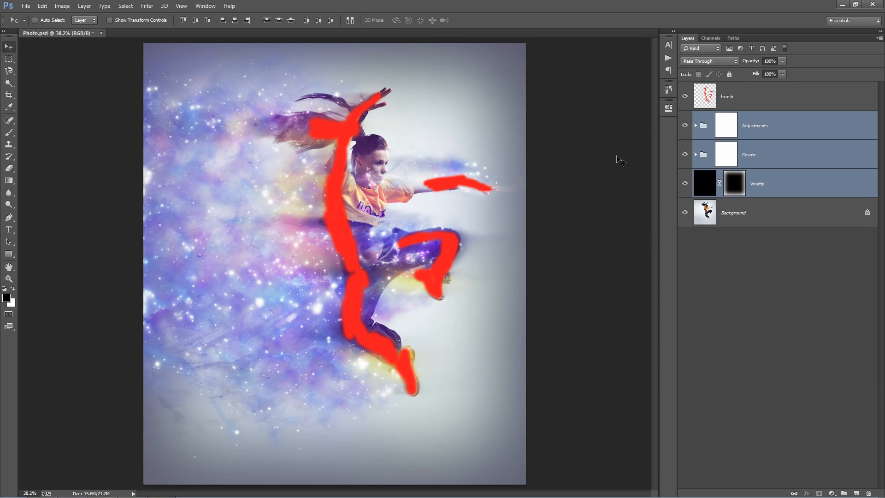
click(685, 97)
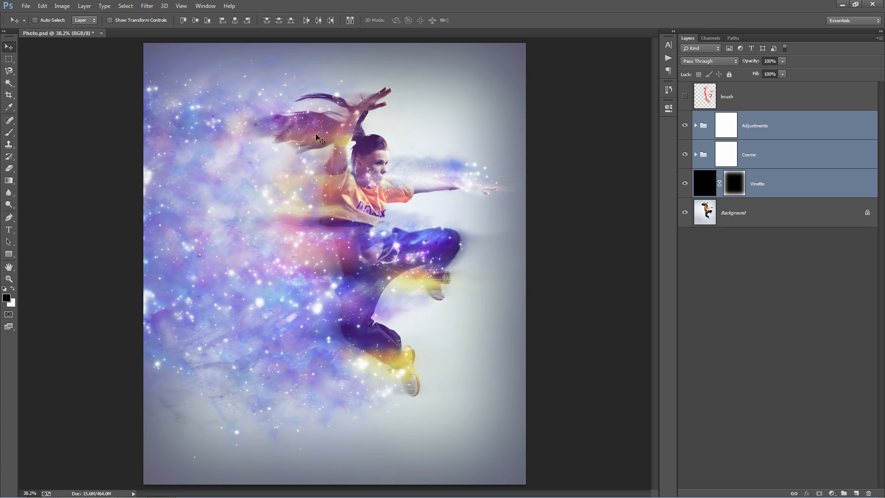
Expand the Adjustments group to examine its adjustment layers and color options, and collapse it again.
click(760, 123)
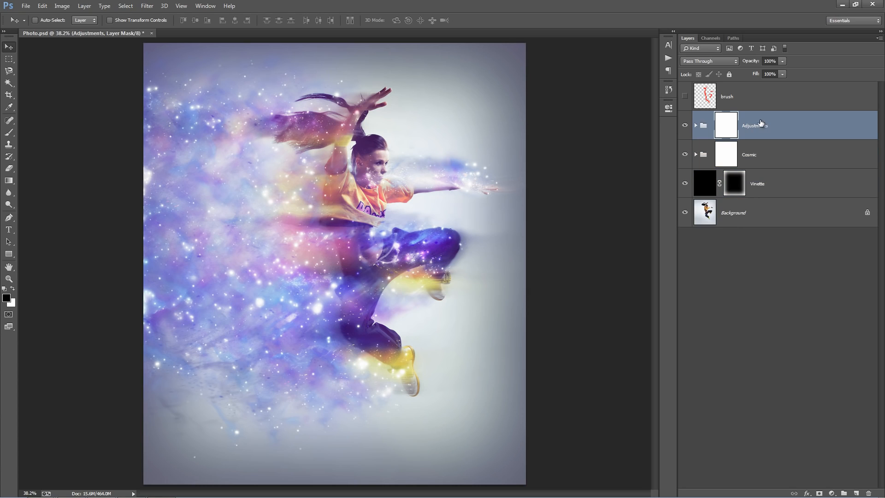
click(696, 126)
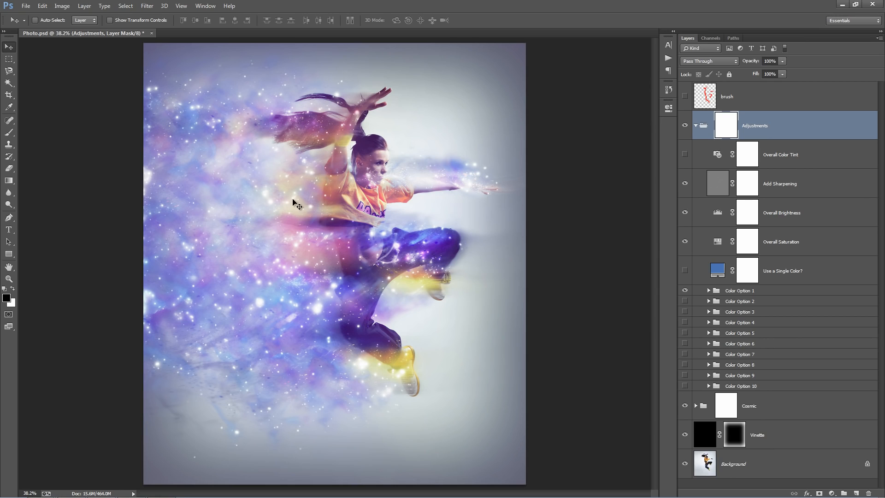
click(696, 126)
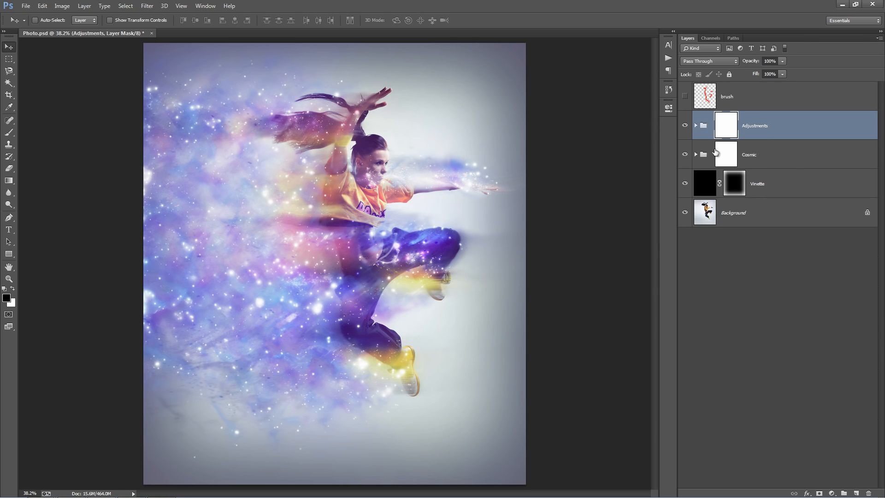
Open the Cosmic group and toggle the Stars subgroup's visibility to compare the image with and without stars, leaving it visible.
click(792, 154)
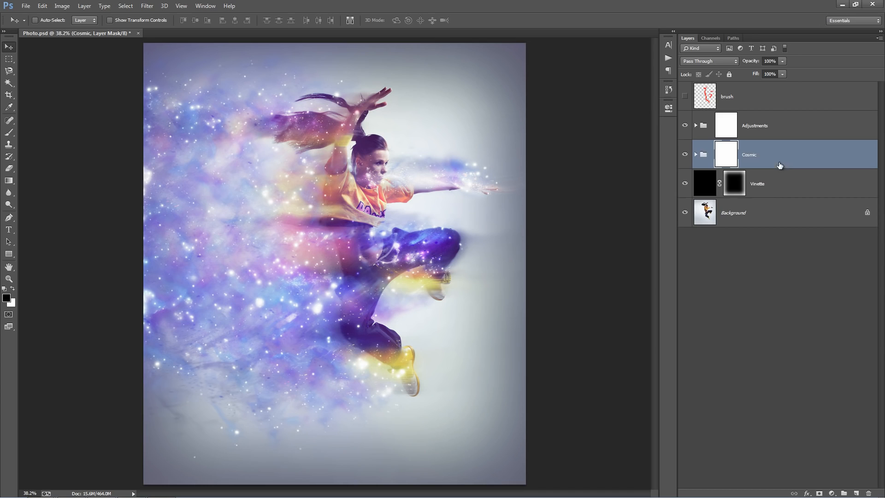
click(695, 154)
click(774, 186)
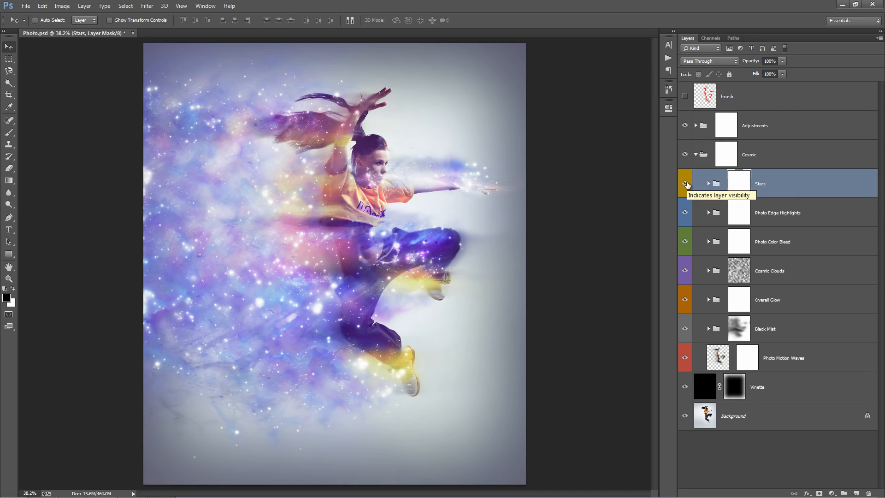
click(685, 184)
click(686, 184)
click(686, 184)
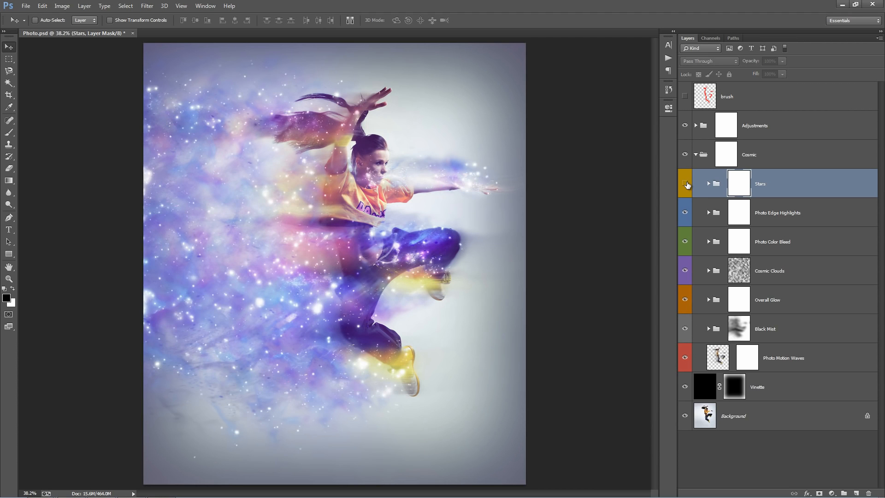
click(686, 184)
click(686, 184)
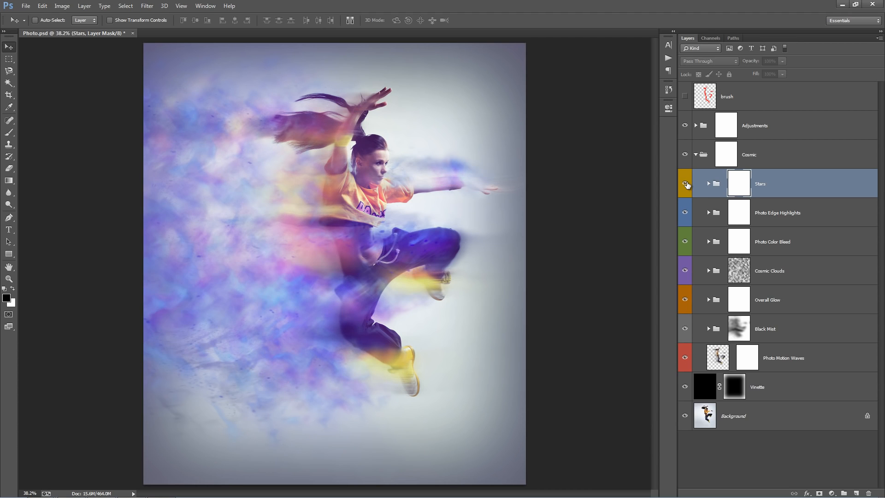
click(686, 184)
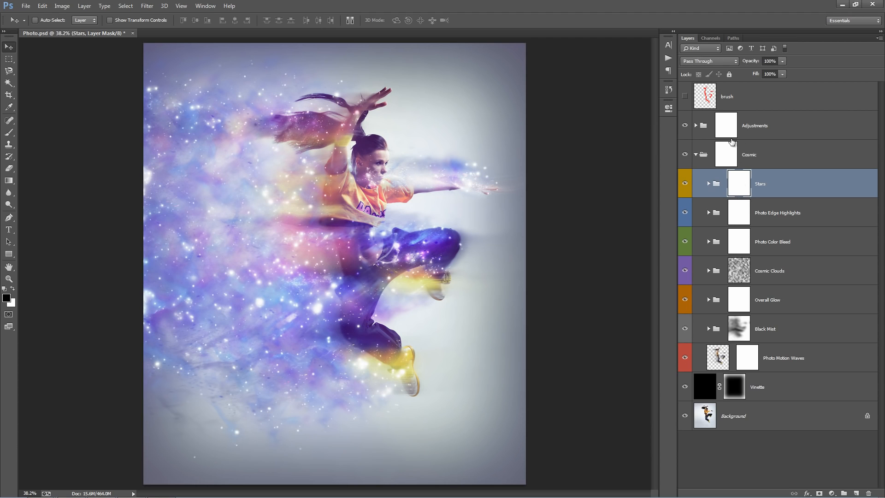
Hide a band of stars beside the dancer's legs by painting black on the Stars group's mask with a 200 px brush.
click(742, 210)
click(740, 188)
click(739, 216)
click(740, 183)
key(b)
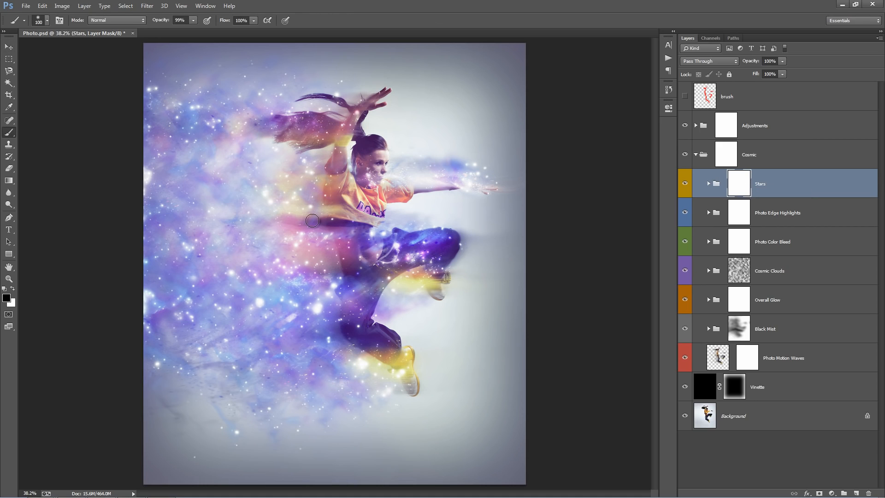
key(bracketright)
key(bracketright)
key(bracketright)
key(bracketright)
key(bracketright)
key(bracketright)
key(bracketright)
key(bracketright)
key(bracketright)
key(bracketleft)
key(bracketleft)
key(bracketleft)
key(bracketleft)
key(bracketleft)
key(bracketleft)
key(bracketleft)
key(bracketright)
key(bracketright)
key(bracketright)
key(bracketright)
key(bracketleft)
key(bracketleft)
mouse_move(262, 184)
mouse_down()
mouse_move(303, 191)
mouse_move(224, 186)
mouse_move(207, 226)
mouse_move(132, 267)
mouse_move(338, 301)
mouse_move(386, 346)
mouse_move(322, 386)
mouse_up()
key(ctrl+z)
drag(327, 281, 178, 308)
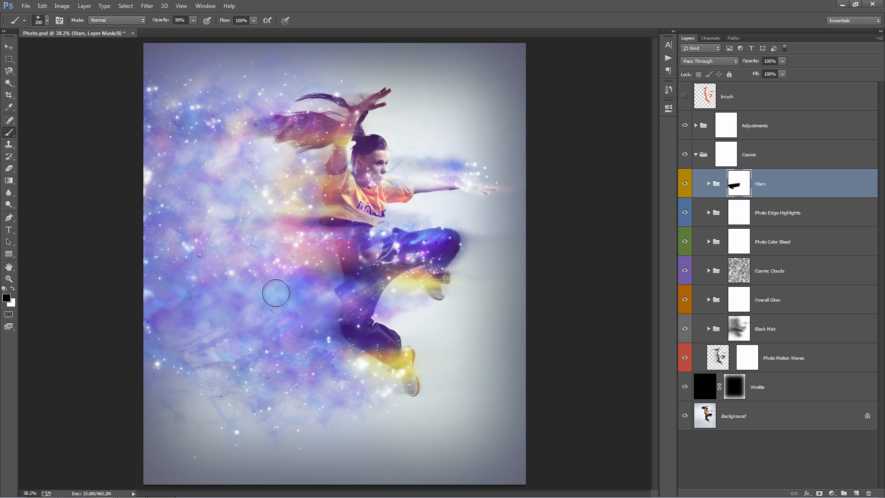
Restore the hidden band of stars by painting white over it on the Stars group's mask.
key(x)
drag(318, 304, 188, 302)
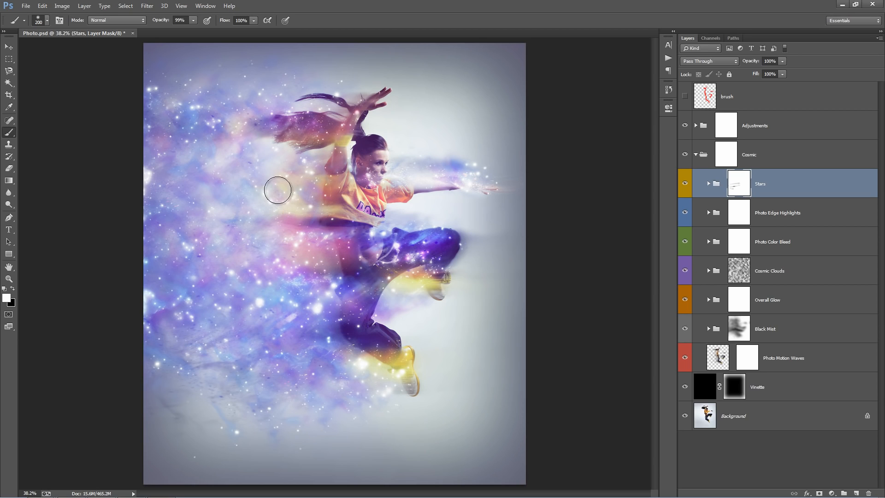
key(v)
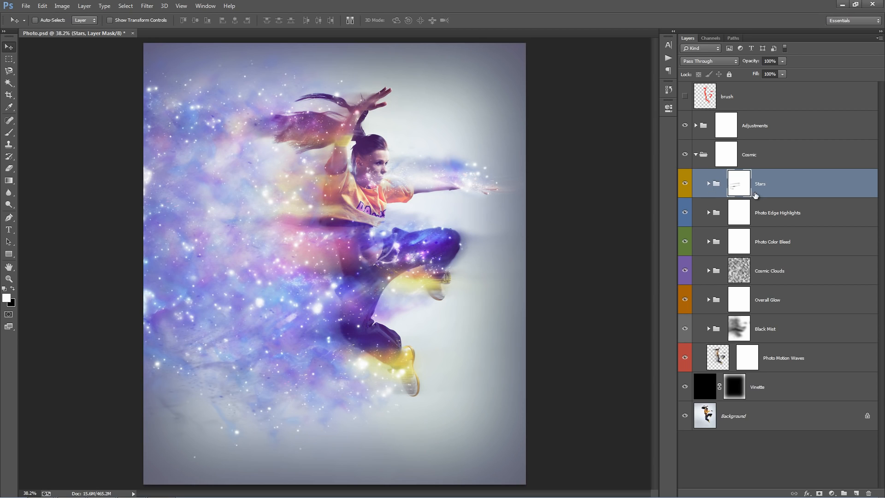
Open the Stars group, try moving and duplicating the Stars_1 layer, and delete the copy.
click(712, 185)
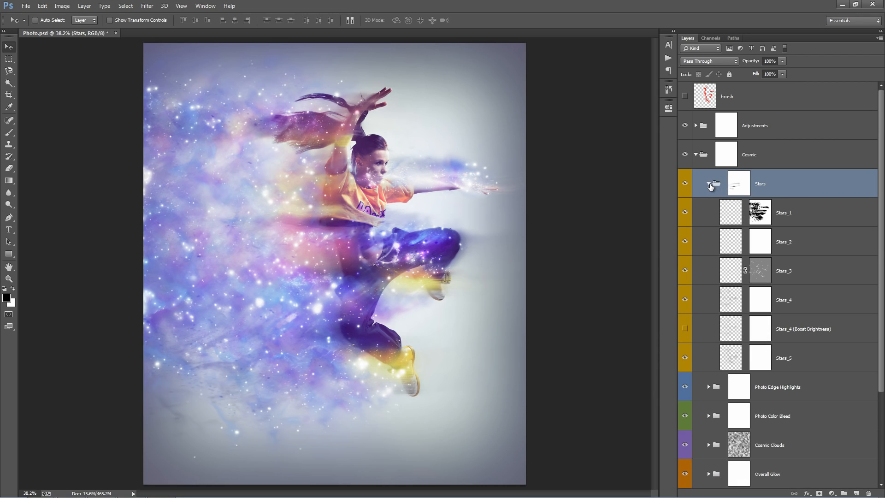
click(818, 219)
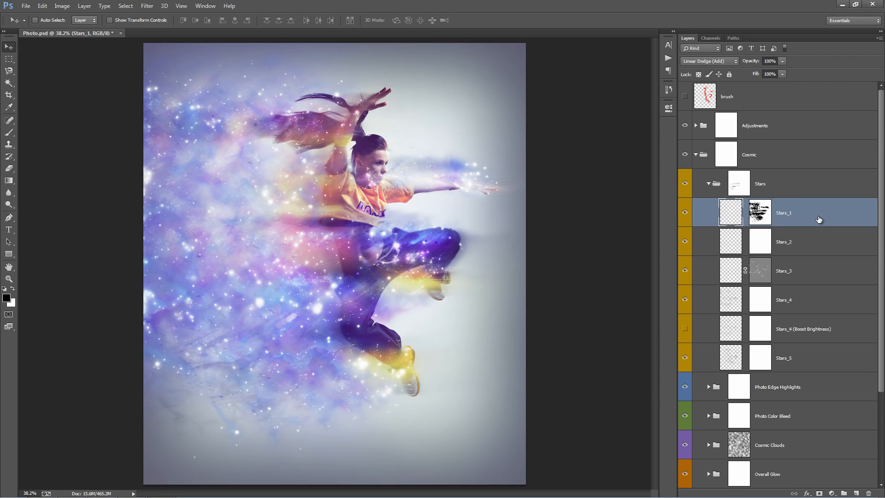
drag(330, 228, 340, 196)
key(ctrl+j)
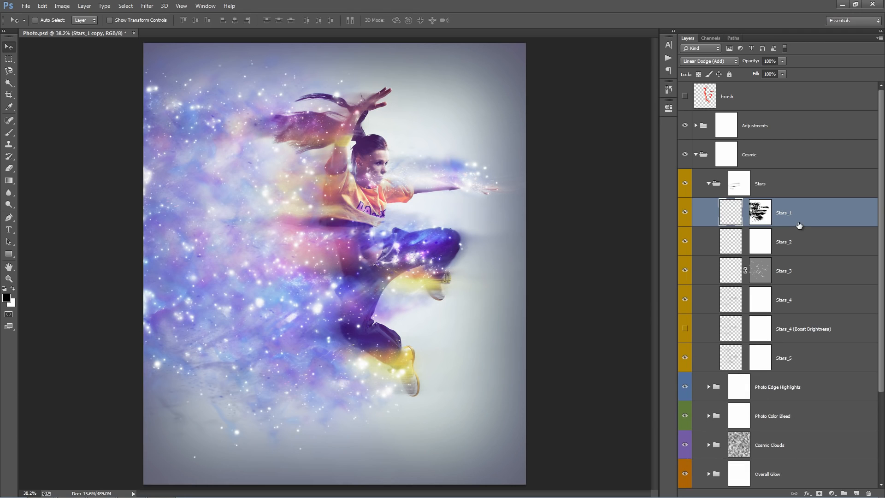
key(Delete)
Try moving the Stars_4 layer on the canvas, undo the move and collapse the Stars group.
click(802, 267)
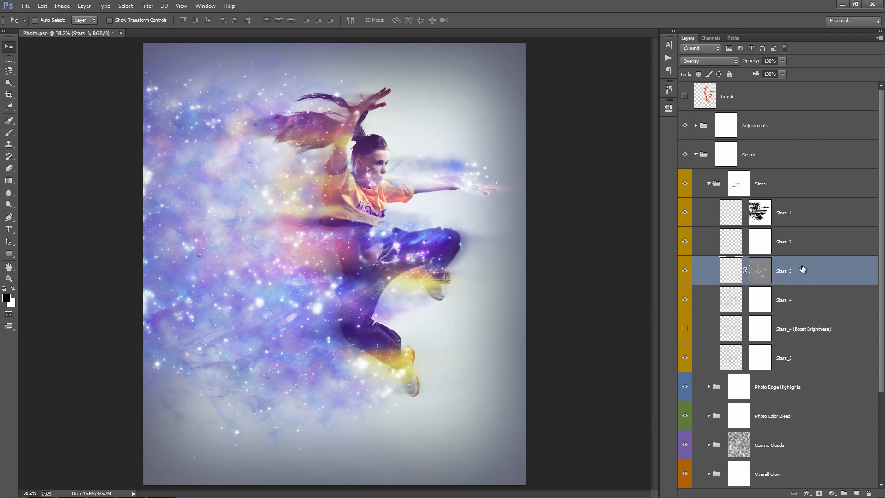
click(802, 295)
drag(385, 251, 380, 227)
key(ctrl+z)
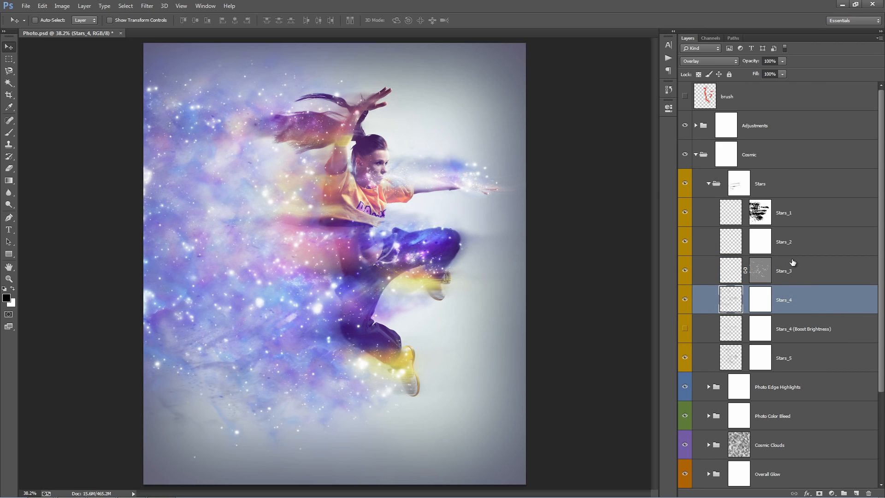
click(806, 242)
click(780, 213)
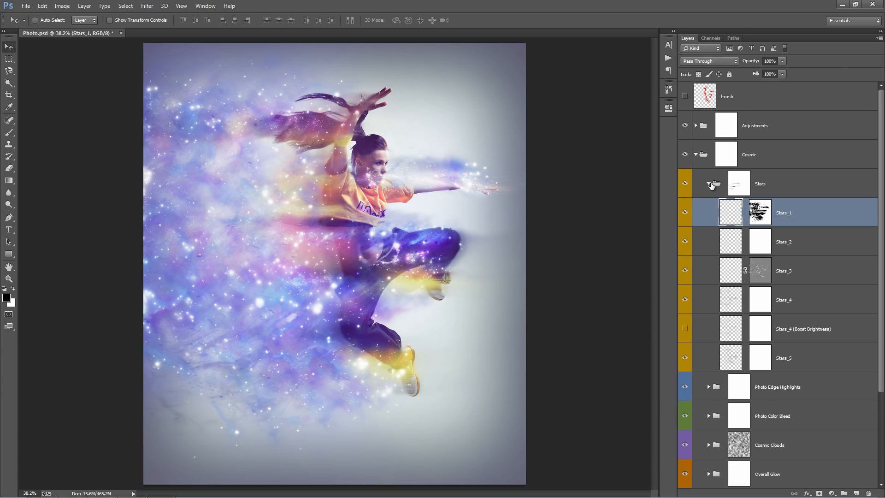
click(710, 184)
Toggle the Photo Edge Highlights group's visibility to compare its effect on the dancer, leaving it visible.
click(814, 223)
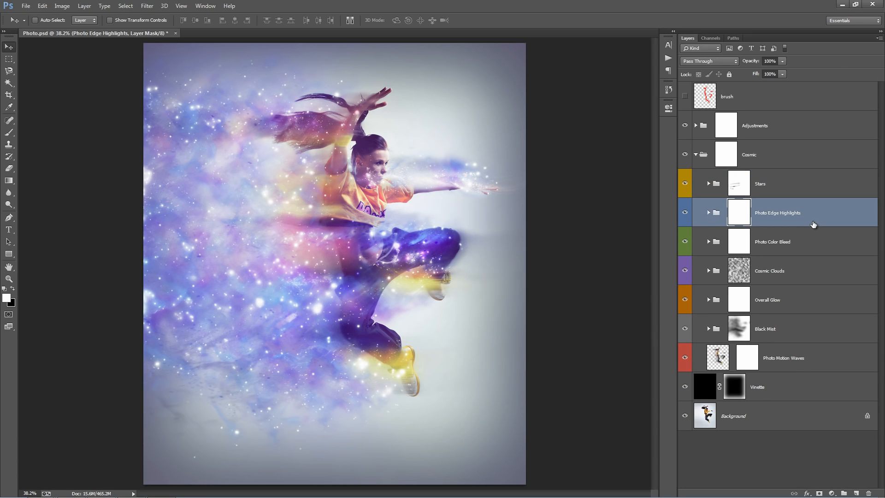
click(685, 213)
click(685, 213)
click(685, 214)
click(685, 214)
Expand Photo Edge Highlights and show the Edge Highlight_Trace and Edge Highlight_Glow layers, toggling the glow to compare.
click(708, 213)
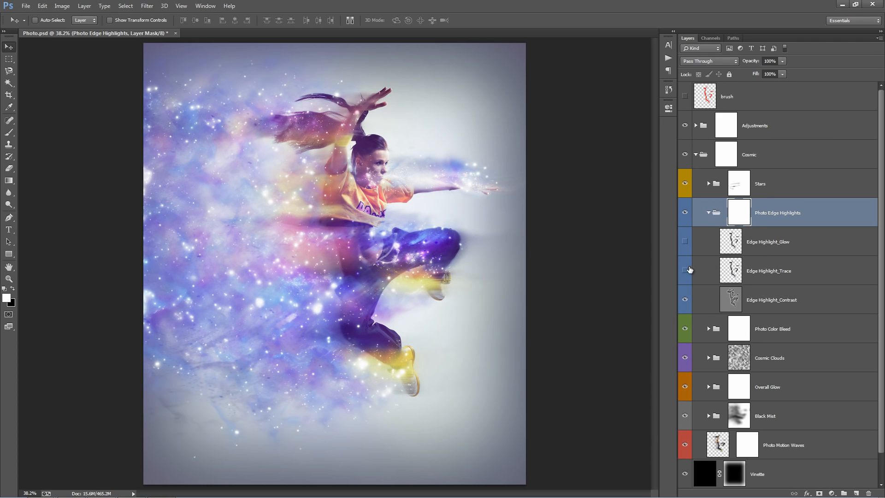
click(686, 242)
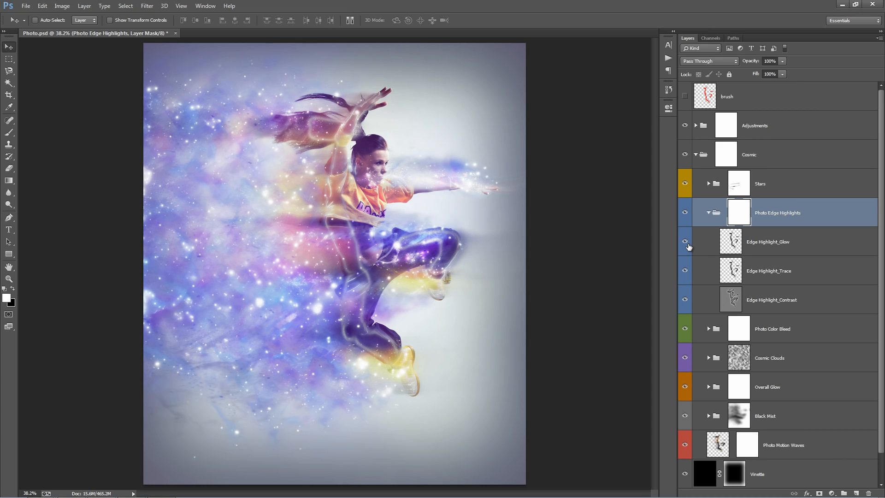
click(685, 242)
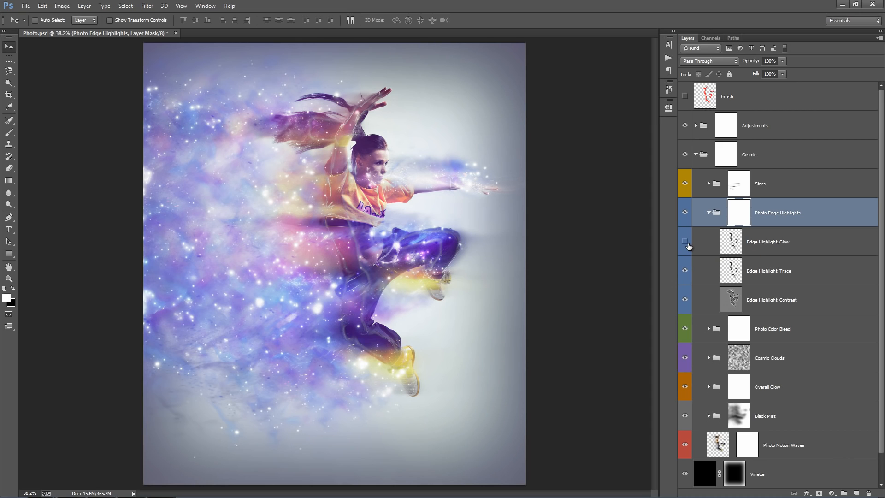
click(685, 242)
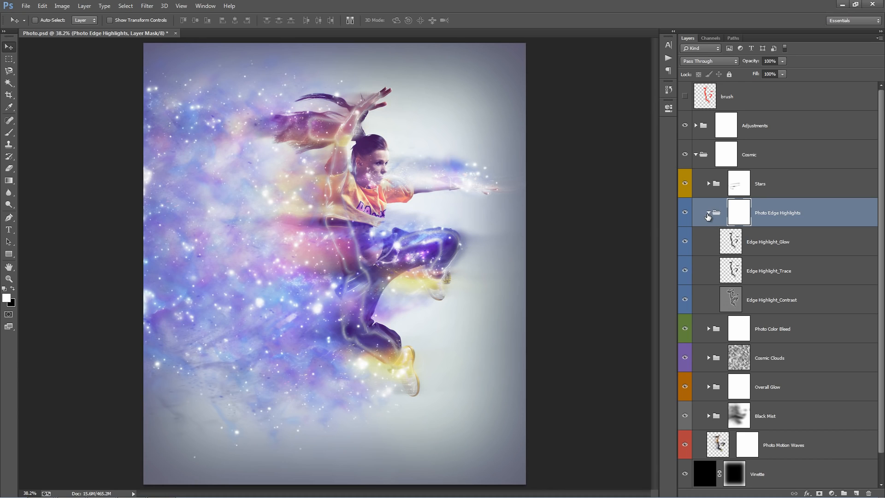
click(684, 242)
Paint black on the Photo Edge Highlights mask with a 100 px brush to reduce highlights along the dancer's arms, torso and legs.
key(b)
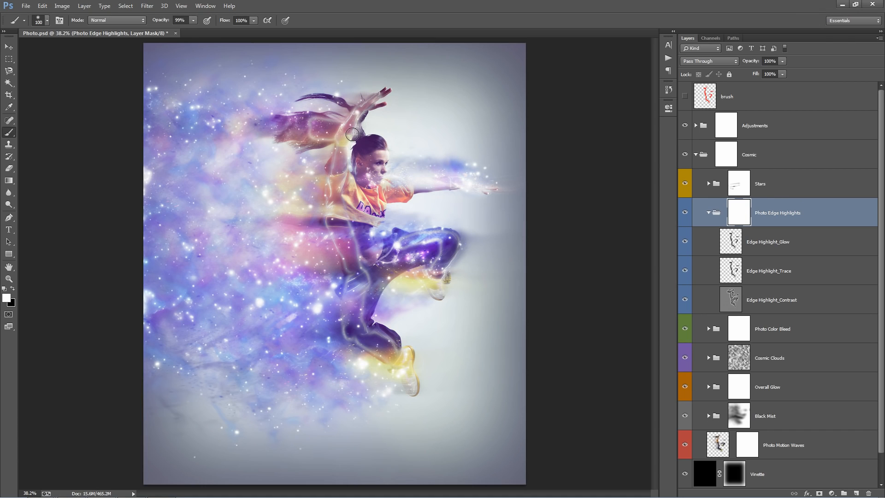
key(x)
mouse_move(352, 134)
mouse_down()
mouse_move(361, 301)
mouse_move(374, 330)
mouse_move(393, 345)
mouse_up()
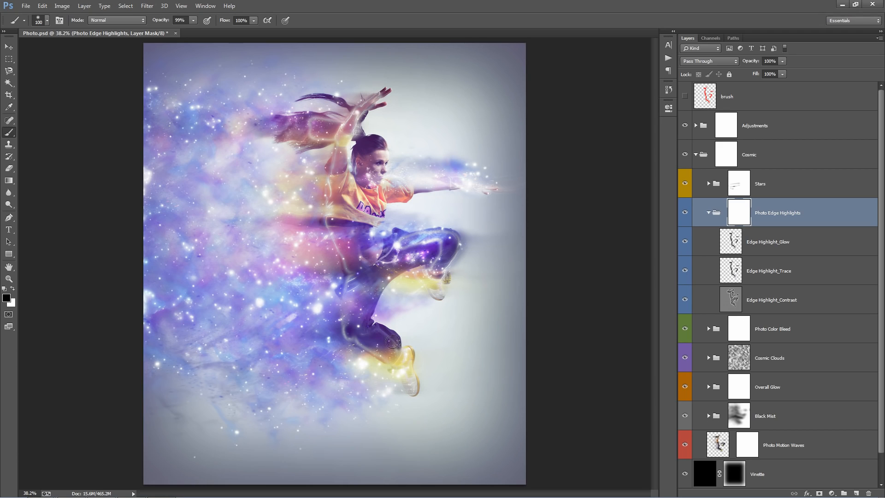
mouse_move(422, 238)
mouse_down()
mouse_move(446, 234)
mouse_move(434, 252)
mouse_move(469, 260)
mouse_up()
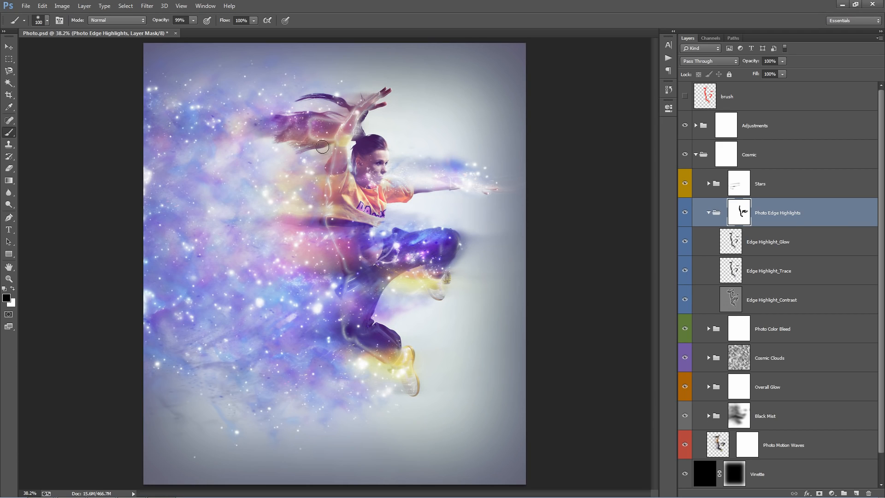
mouse_move(319, 138)
mouse_down()
mouse_move(315, 165)
mouse_move(332, 107)
mouse_move(318, 158)
mouse_up()
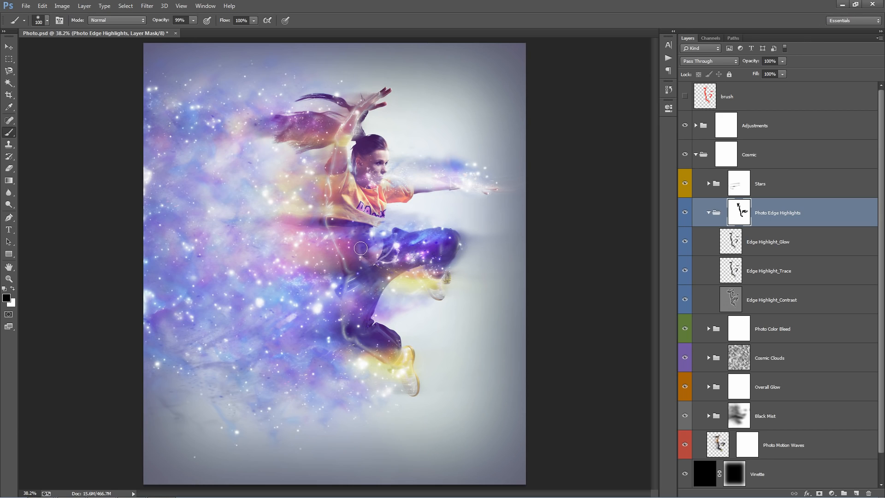
drag(358, 299, 361, 322)
Select Edge Highlight_Glow and toggle its visibility to compare the glow, leaving the layer hidden.
click(695, 242)
click(686, 241)
click(686, 241)
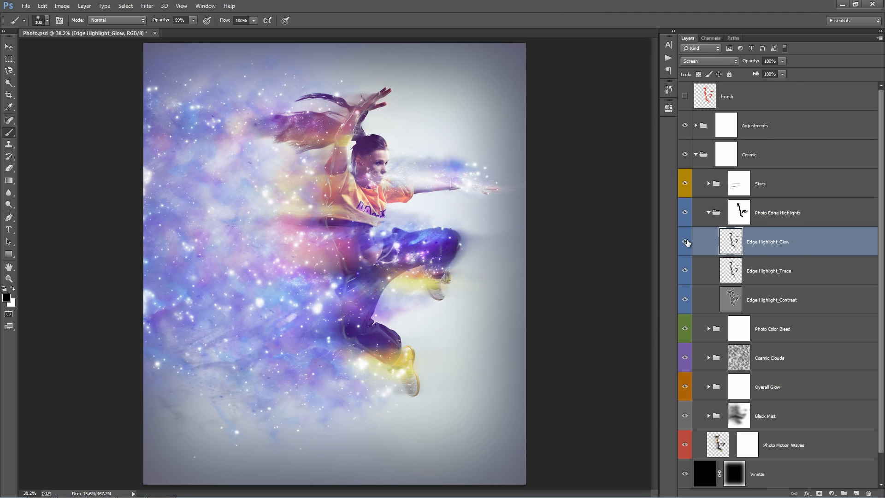
click(686, 241)
click(686, 241)
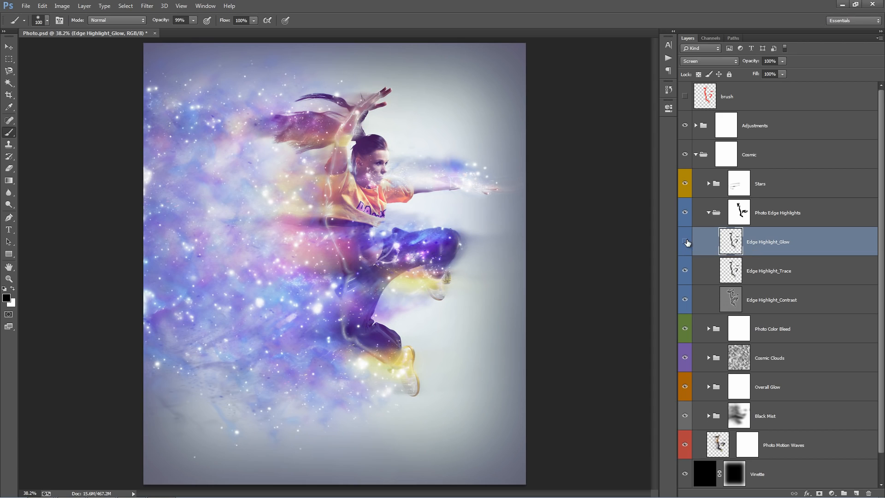
click(685, 241)
Compare Edge Highlight_Trace on and off, try duplicating it for a stronger outline and delete the copy.
click(779, 271)
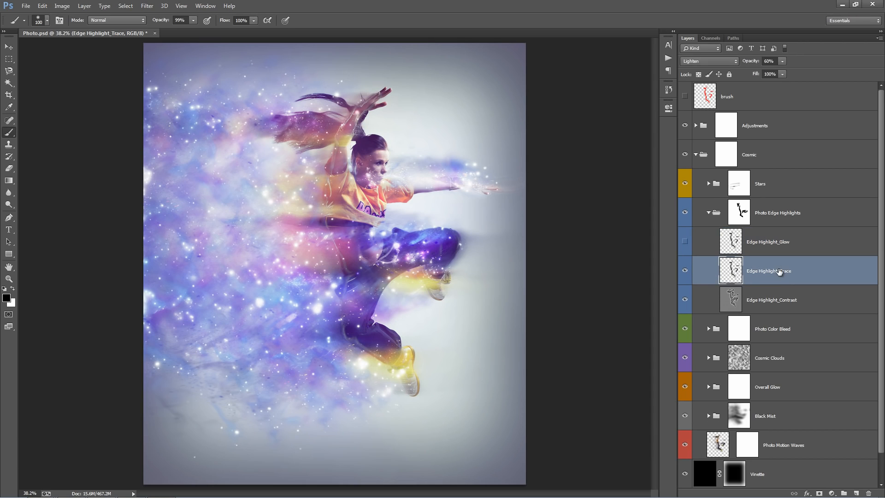
click(686, 271)
click(687, 271)
key(ctrl+j)
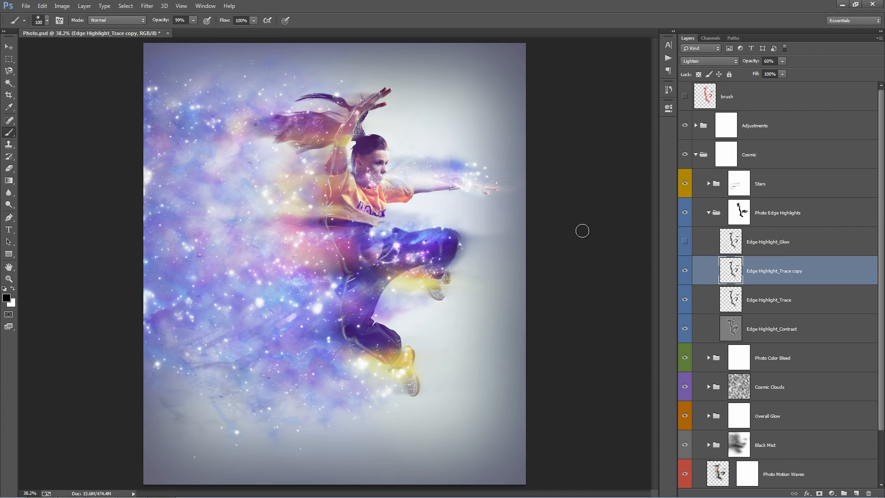
key(Delete)
key(v)
Hide Edge Highlight_Trace, then try 100% opacity on Edge Highlight_Contrast and lower it to 26%.
click(834, 297)
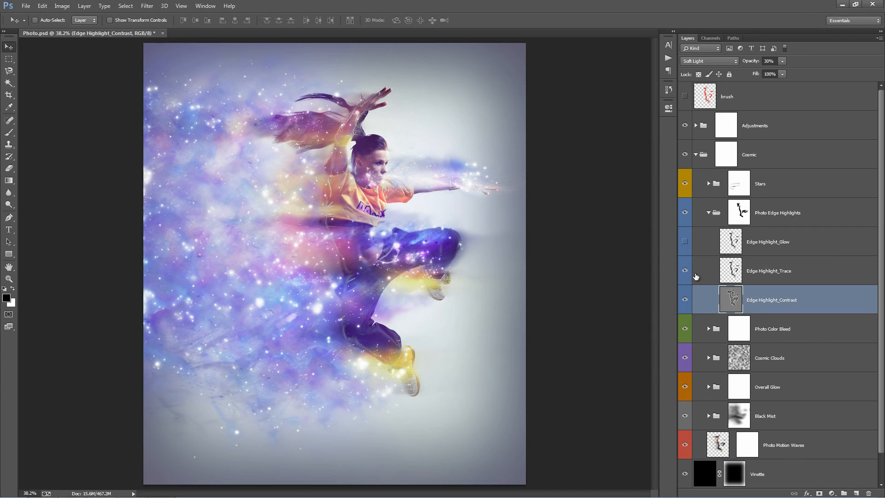
click(685, 271)
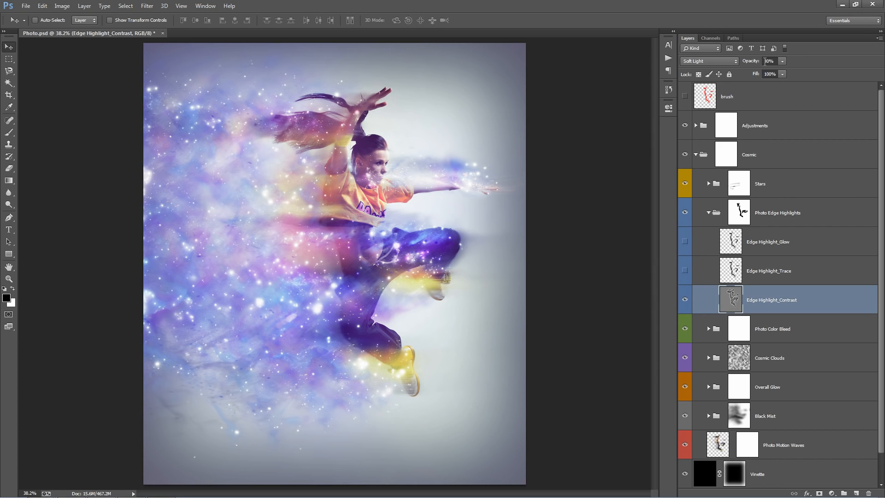
click(765, 62)
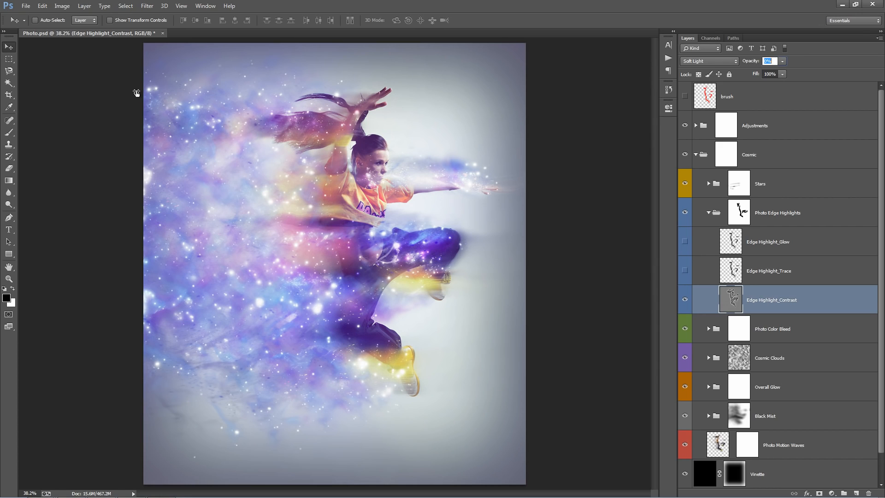
text(100)
key(Return)
drag(769, 131, 84, 144)
drag(747, 63, 624, 76)
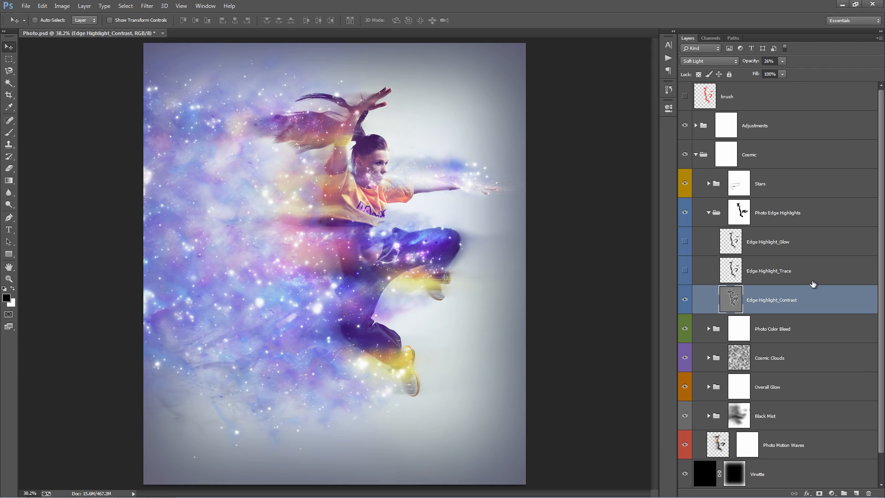
Collapse the Photo Edge Highlights group, expand the Photo Color Bleed group and select the _Photo Color Bleed_ layer inside it.
click(800, 237)
click(800, 238)
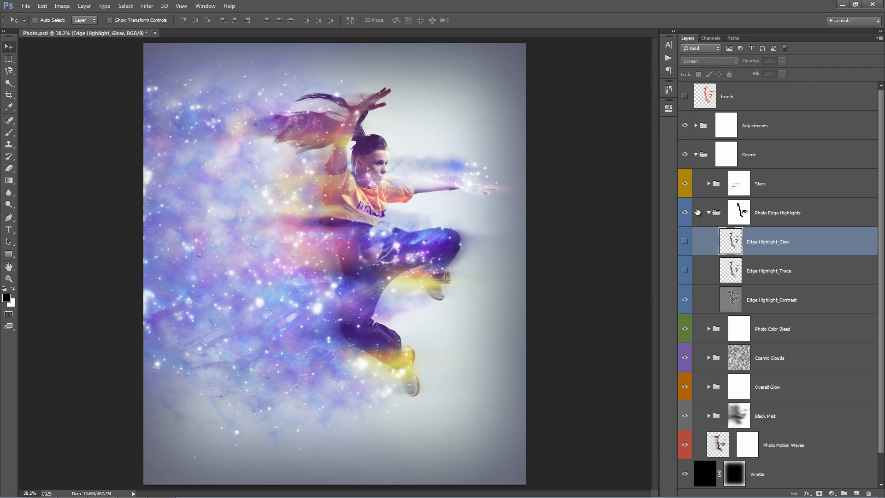
click(708, 212)
click(804, 250)
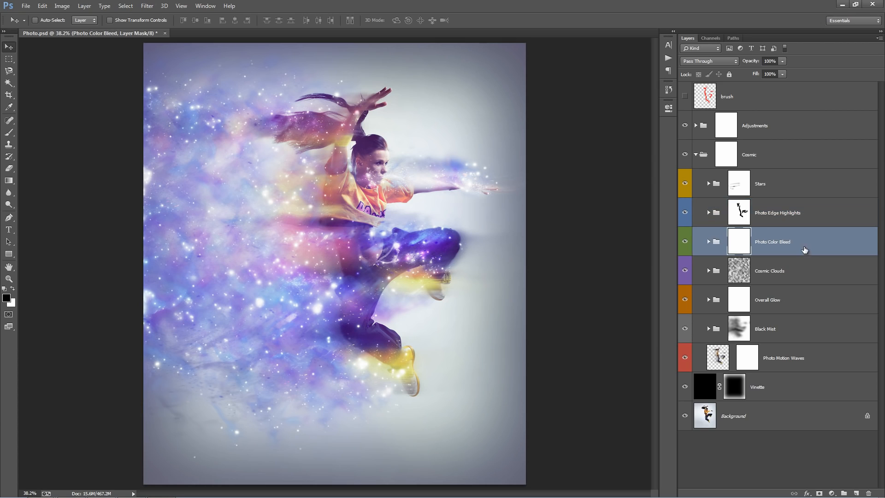
click(708, 242)
click(847, 307)
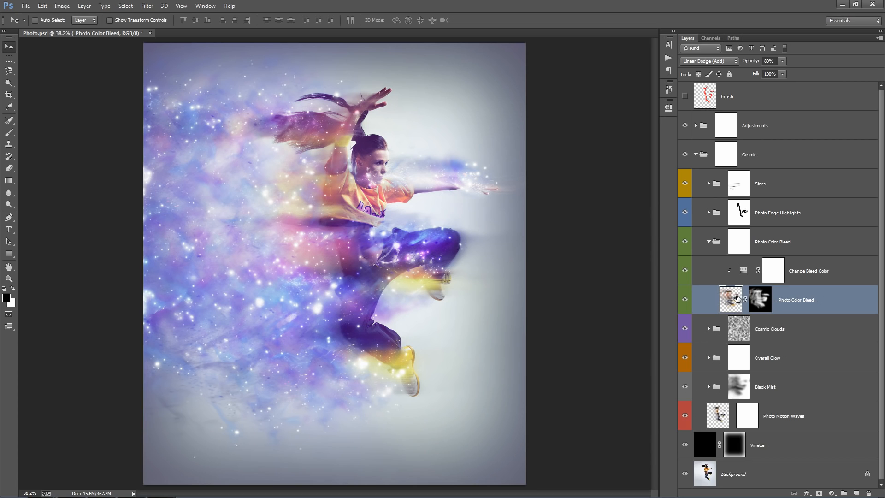
Try the _Photo Color Bleed_ layer in Normal mode and in a shifted position, undo the move and restore Linear Dodge (Add).
click(700, 61)
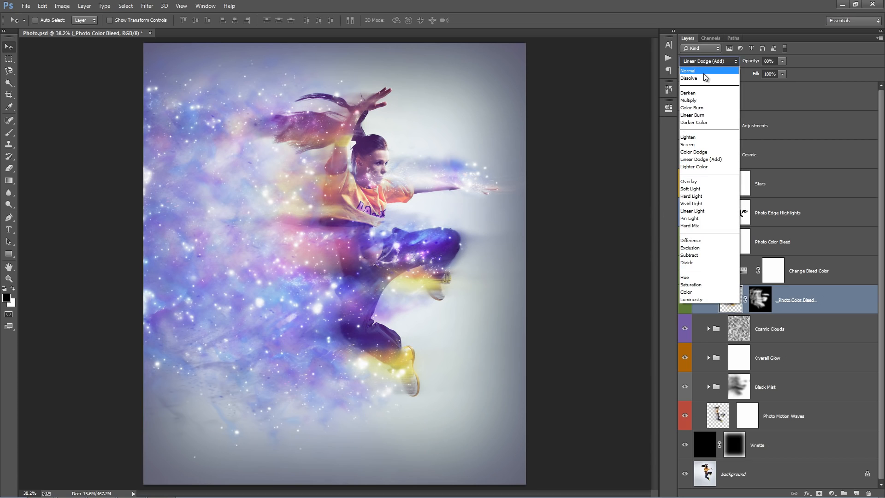
click(703, 71)
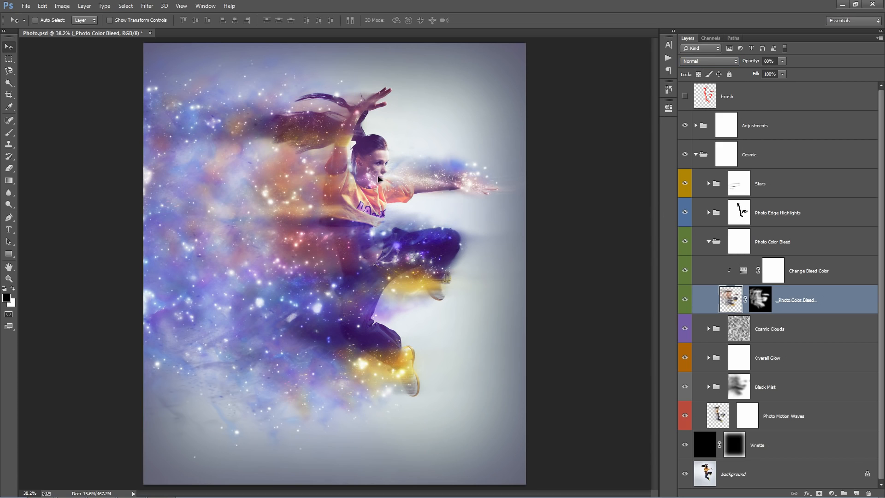
drag(405, 139, 475, 122)
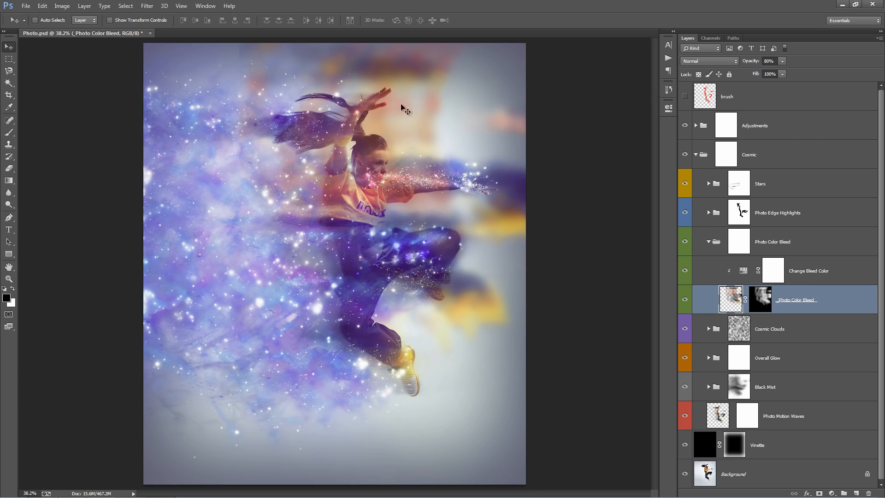
key(ctrl+z)
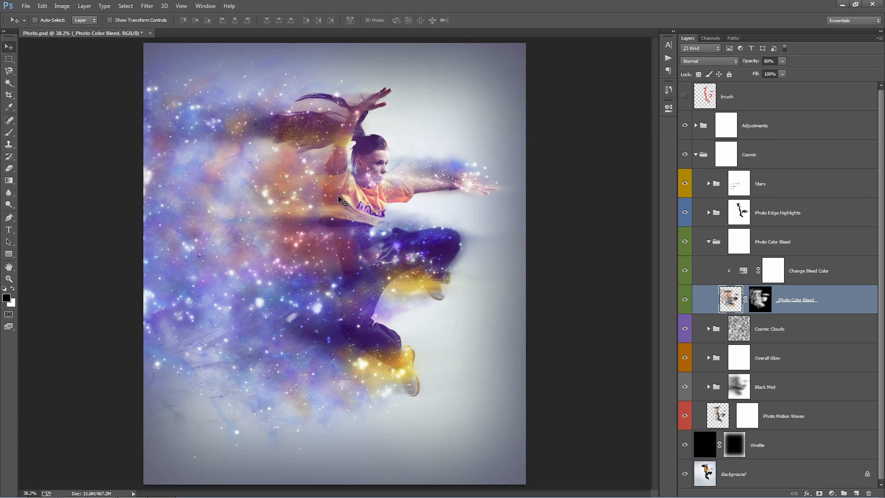
click(709, 61)
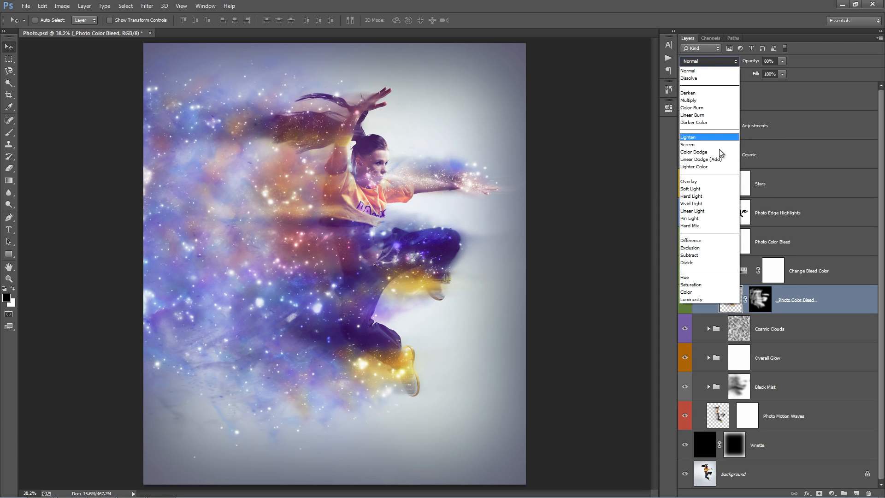
click(719, 159)
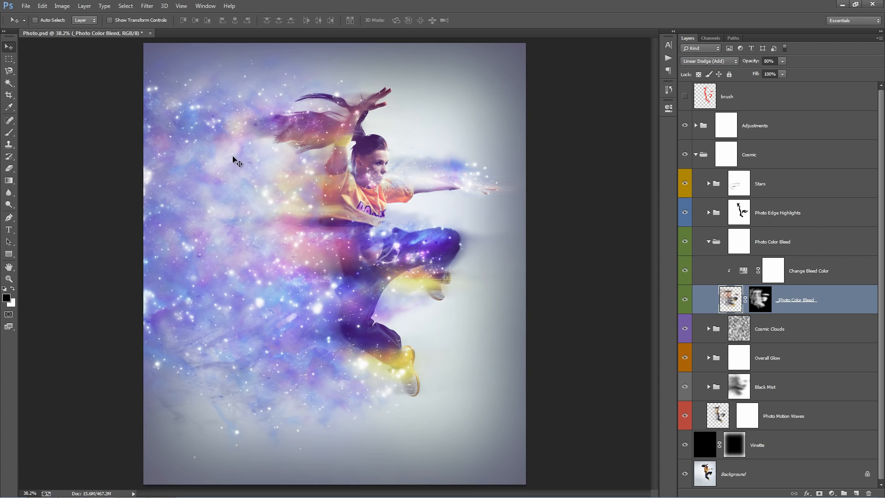
Toggle the _Photo Color Bleed_ layer's visibility repeatedly to compare the image with and without the bleeding colors, leaving it visible.
click(686, 299)
click(686, 299)
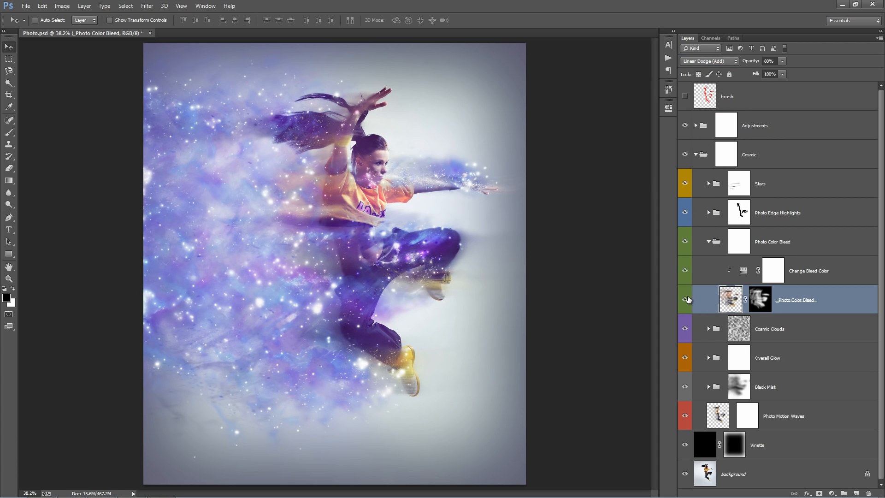
click(686, 300)
click(685, 300)
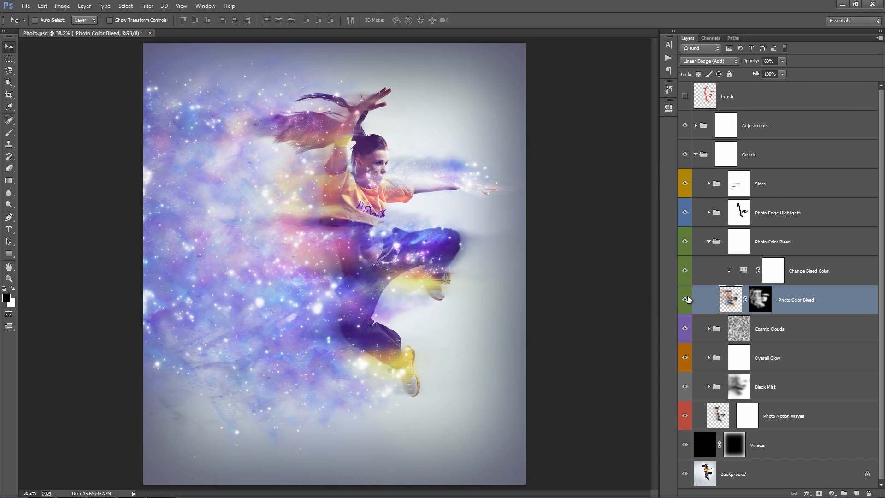
click(685, 300)
click(685, 299)
click(685, 299)
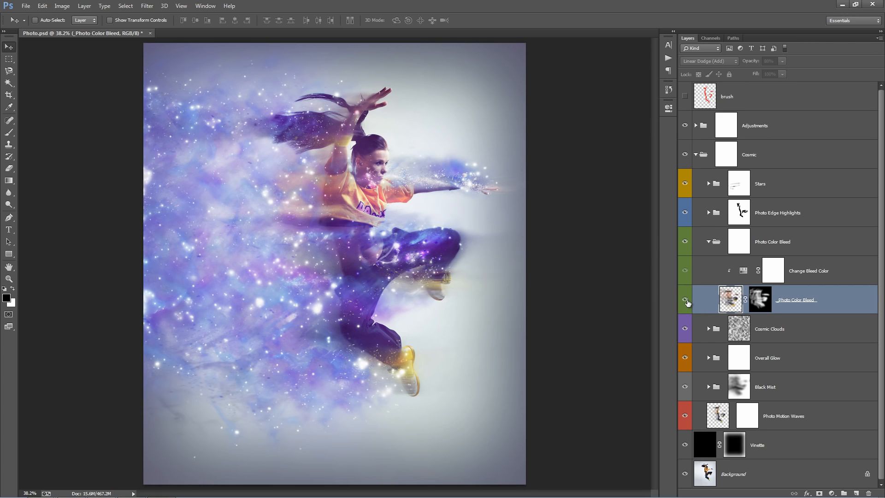
click(685, 300)
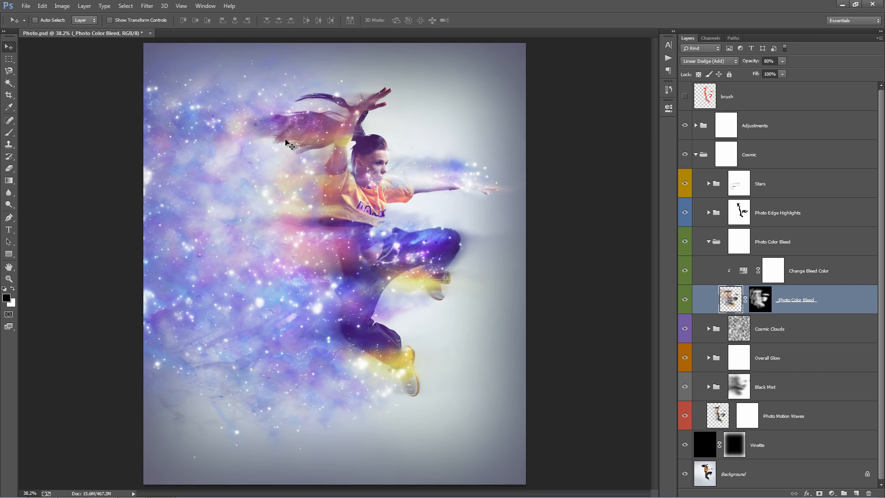
Try different saturations and a +125 hue on the Change Bleed Color adjustment, and settle on hue +2 and saturation +7.
click(824, 275)
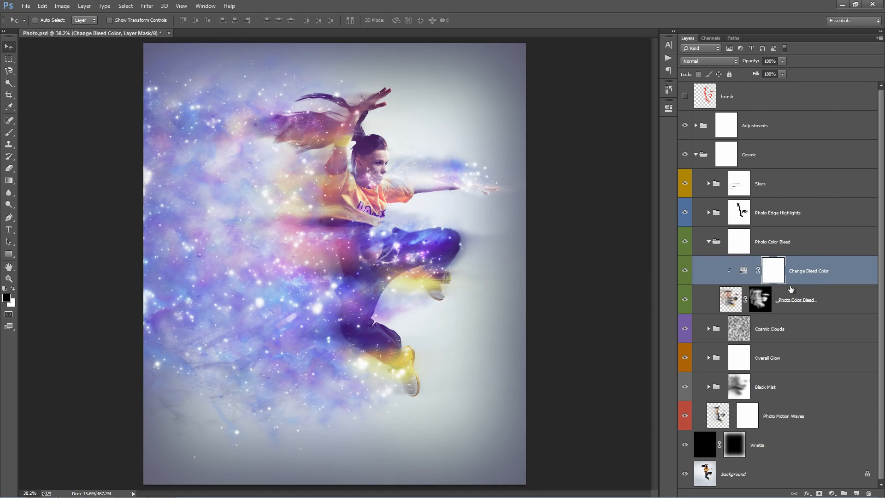
click(806, 294)
click(804, 268)
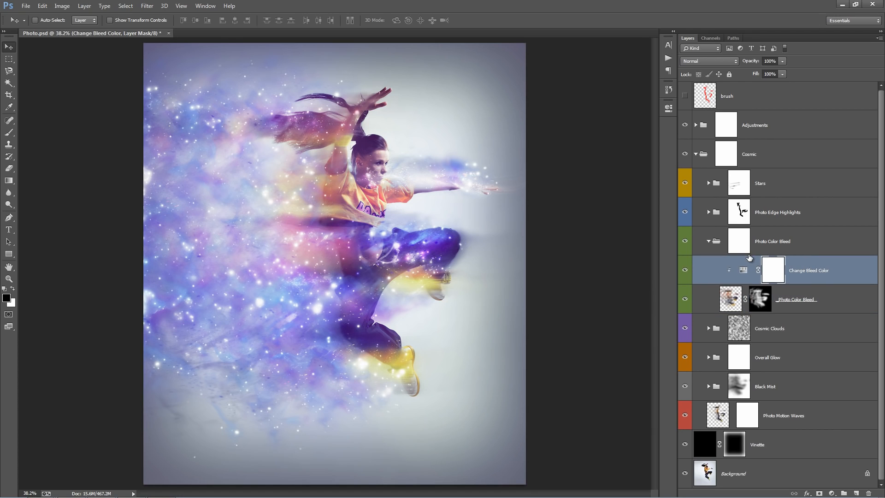
double_click(743, 271)
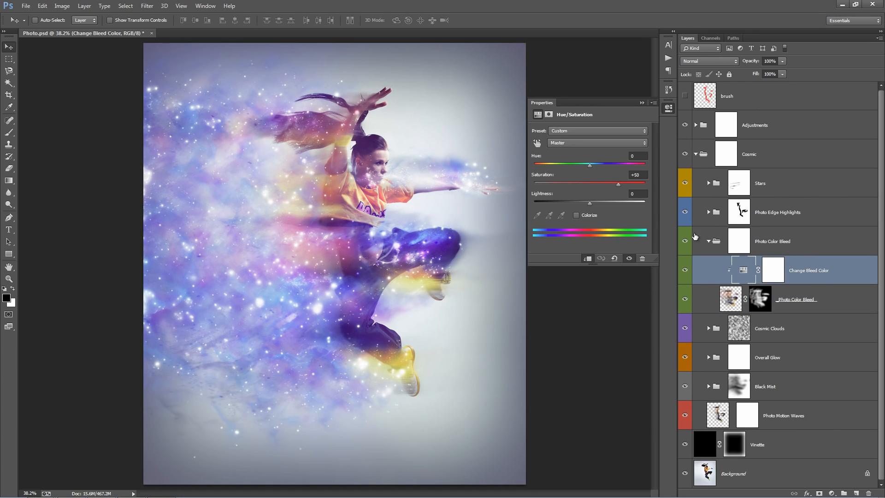
drag(631, 184, 632, 184)
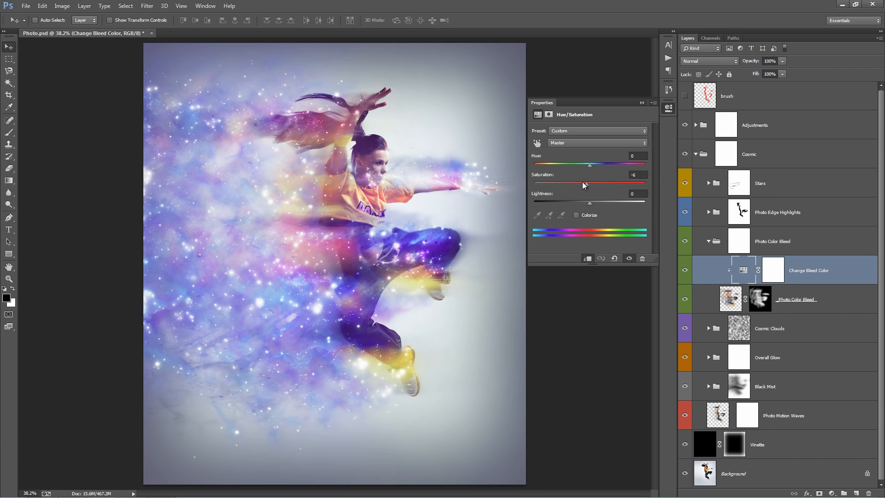
drag(587, 183, 632, 189)
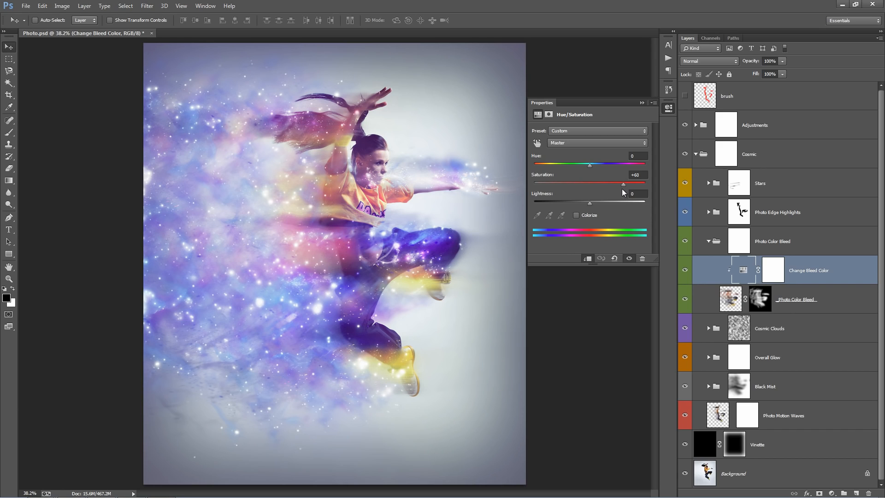
drag(622, 189, 632, 169)
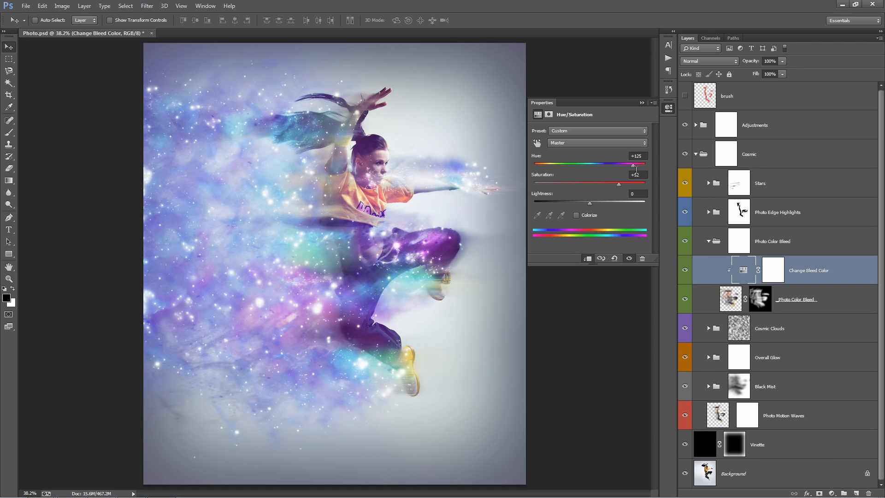
mouse_move(599, 163)
mouse_down()
mouse_move(539, 163)
mouse_move(593, 164)
mouse_up()
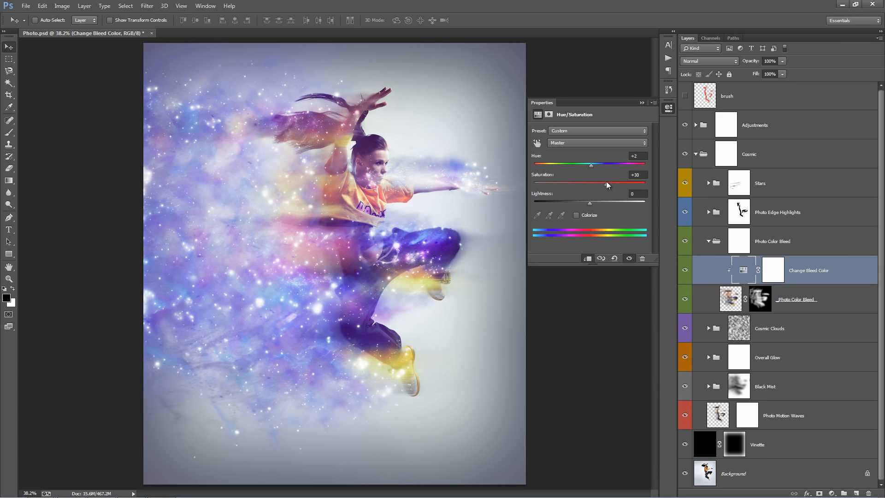
mouse_move(606, 183)
mouse_down()
mouse_move(588, 184)
mouse_move(603, 183)
mouse_up()
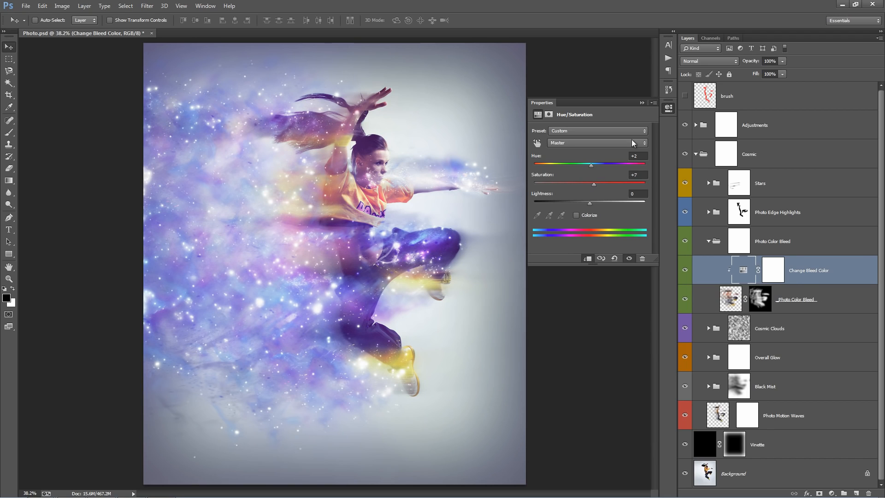
click(642, 102)
Stretch the _Photo Color Bleed_ layer with Free Transform to 117.88% width, extending it past the canvas's left edge.
click(797, 298)
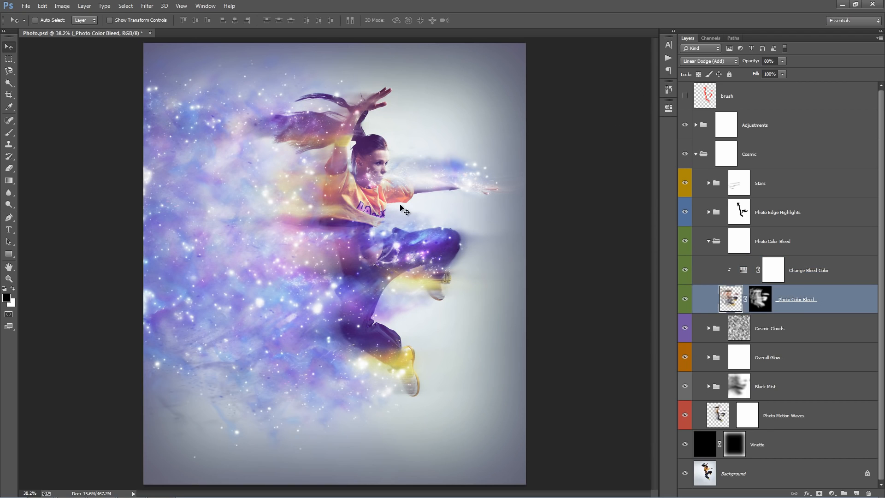
key(ctrl+minus)
key(ctrl+minus)
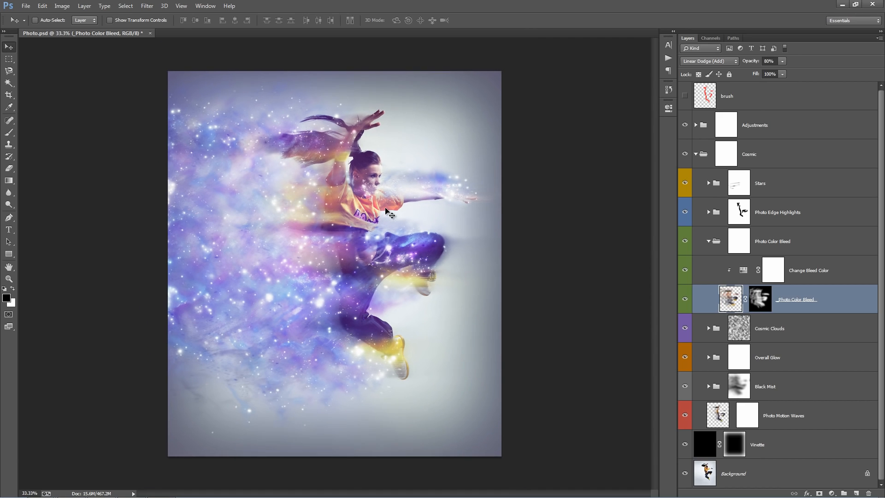
key(ctrl+t)
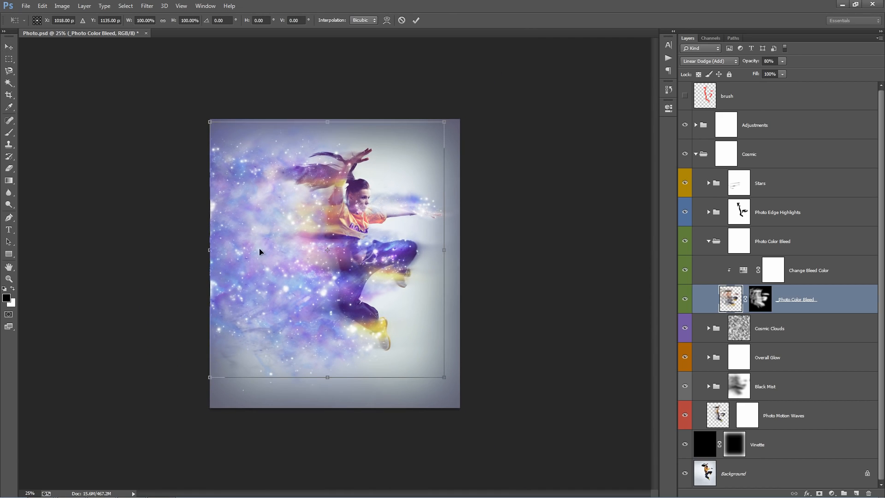
drag(210, 250, 168, 250)
key(Return)
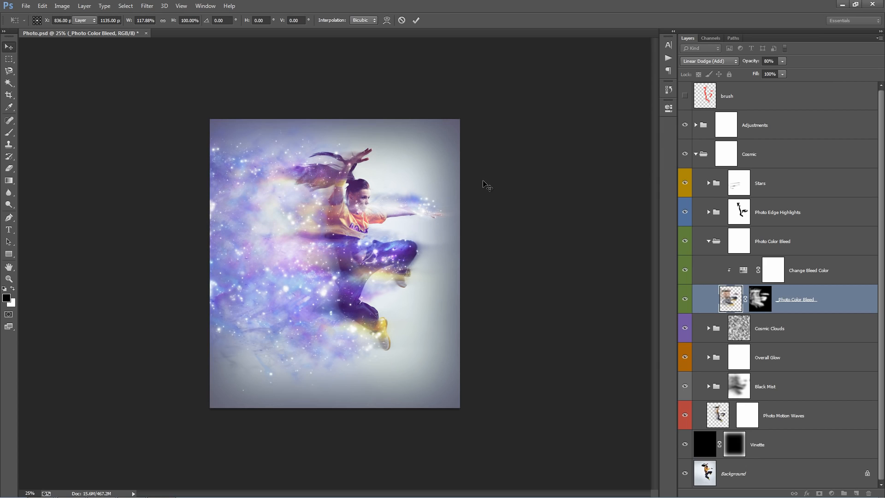
Try the _Photo Color Bleed_ layer in Vivid Light mode with its opacity lowered to 49%.
click(714, 62)
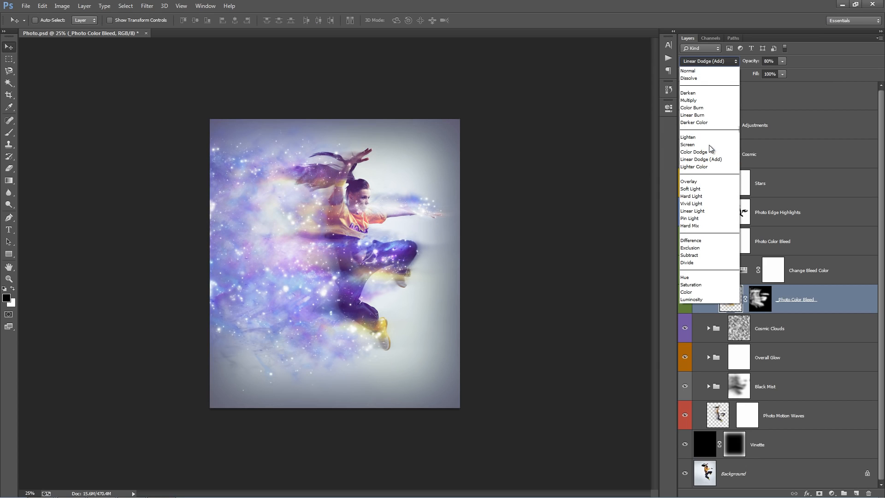
click(701, 186)
key(Down)
key(Down)
key(Down)
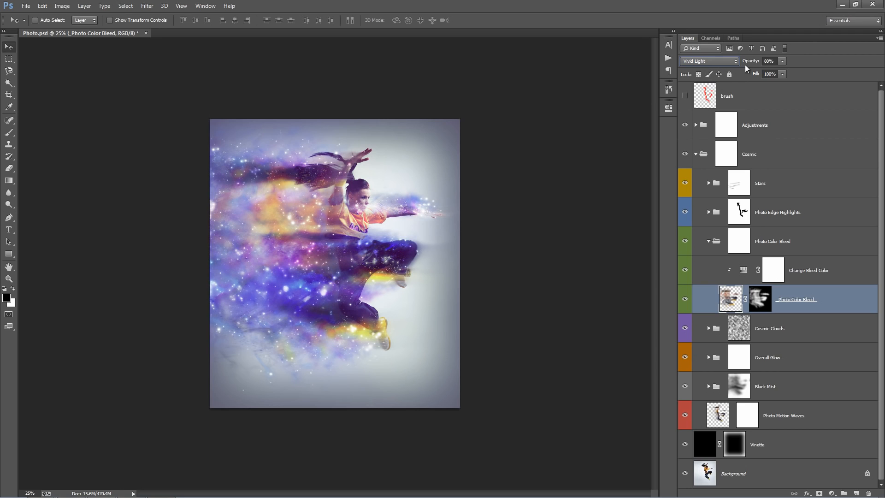
drag(750, 61, 341, 82)
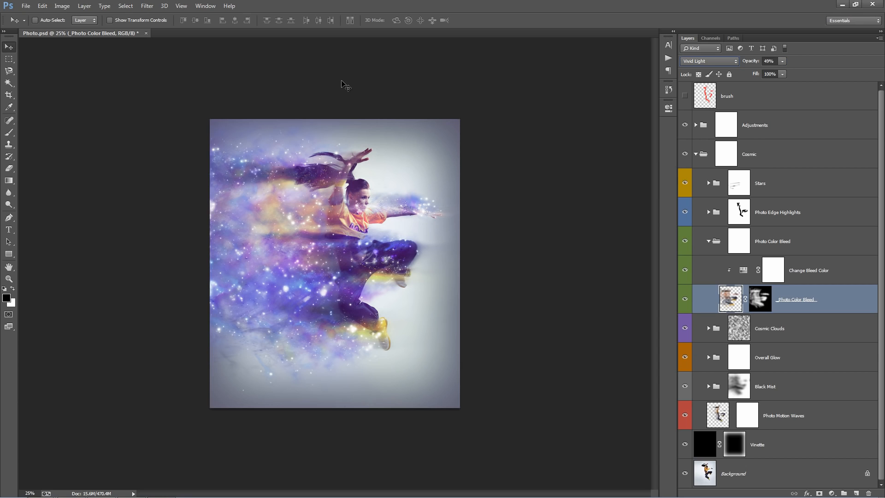
scroll(343, 86, up, 4)
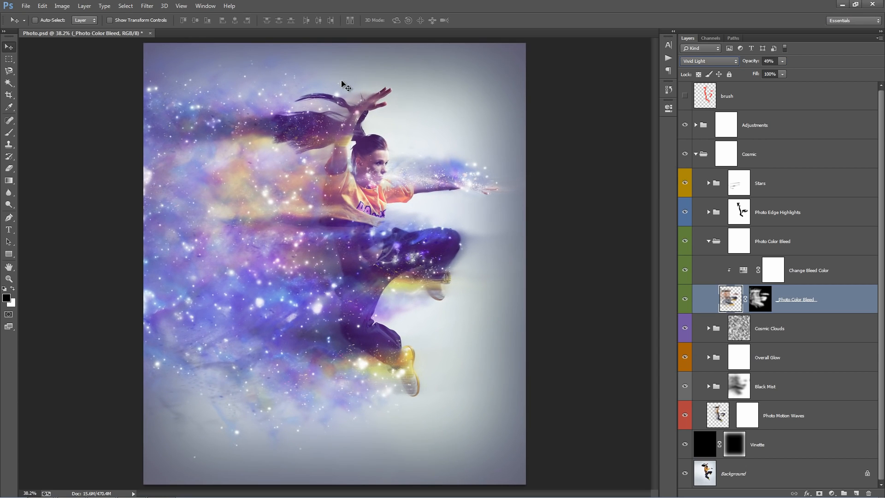
Return the _Photo Color Bleed_ layer to Linear Dodge (Add), set its opacity to 87% and select its layer mask.
click(709, 61)
click(700, 153)
key(0)
drag(749, 62, 884, 62)
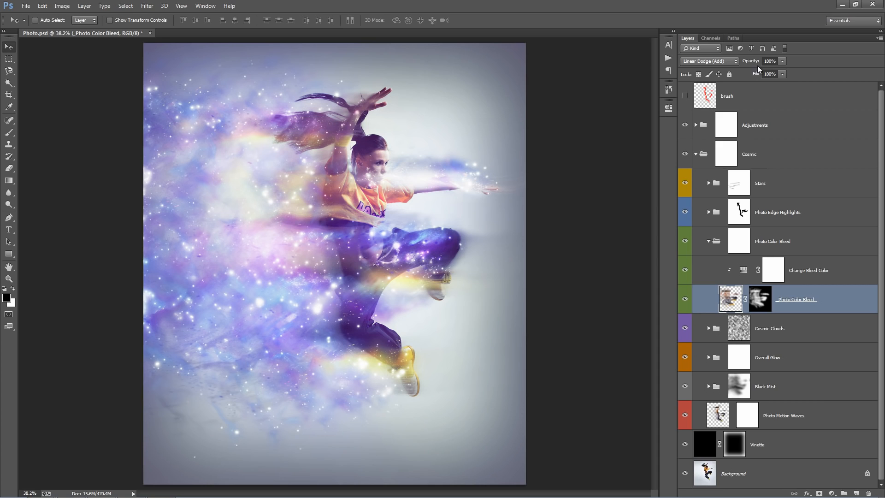
mouse_move(752, 62)
mouse_down()
mouse_move(737, 63)
mouse_move(746, 63)
mouse_up()
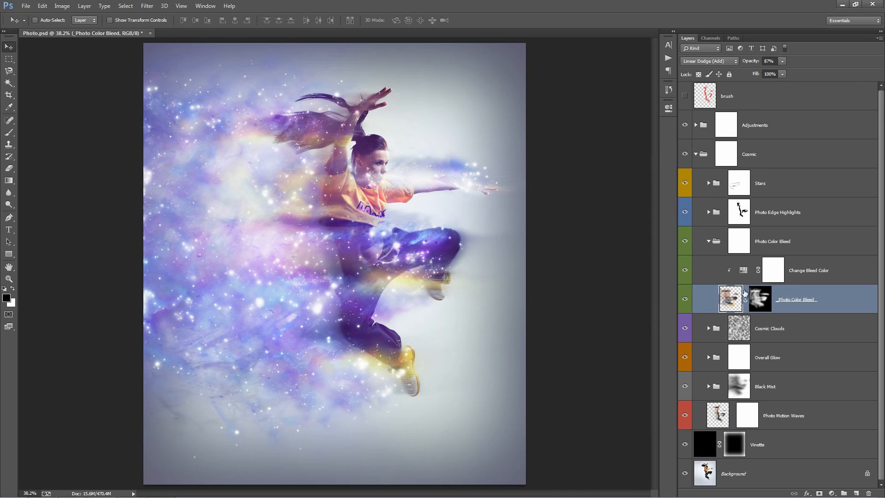
click(768, 304)
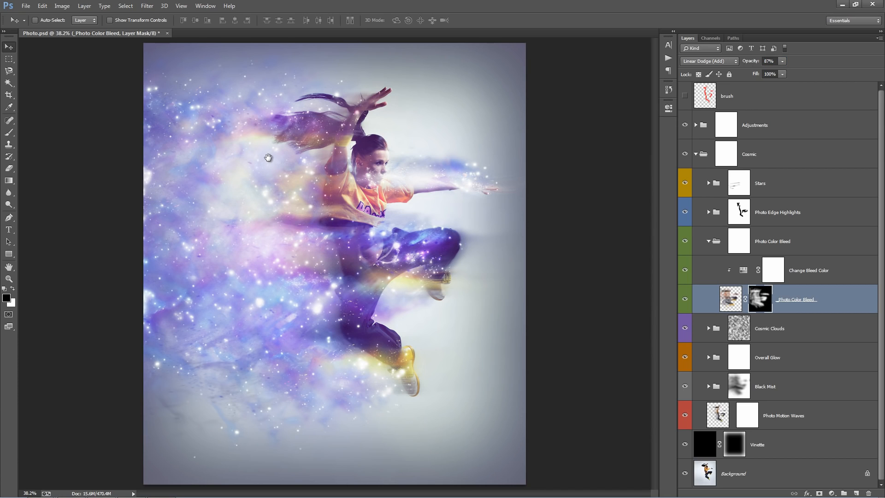
Collapse the Photo Color Bleed group, select the Cosmic Clouds group and toggle its visibility to compare, leaving it hidden.
click(708, 241)
click(790, 266)
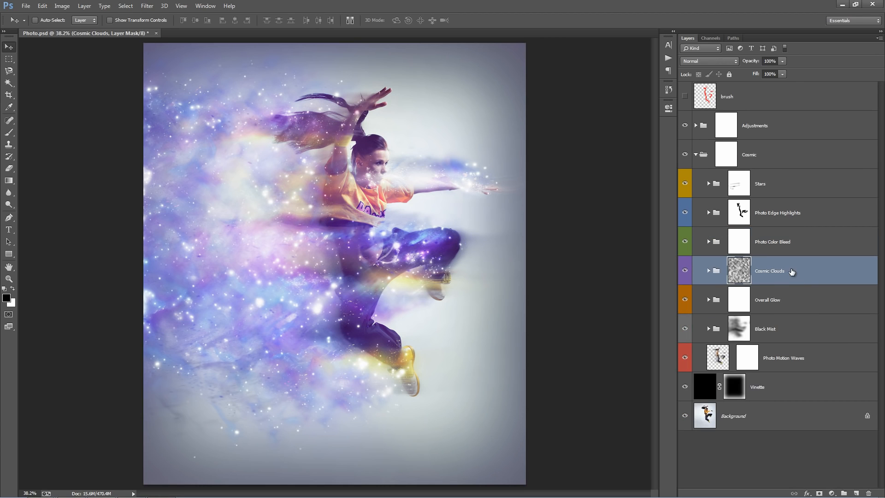
click(685, 272)
click(685, 271)
click(685, 272)
click(686, 273)
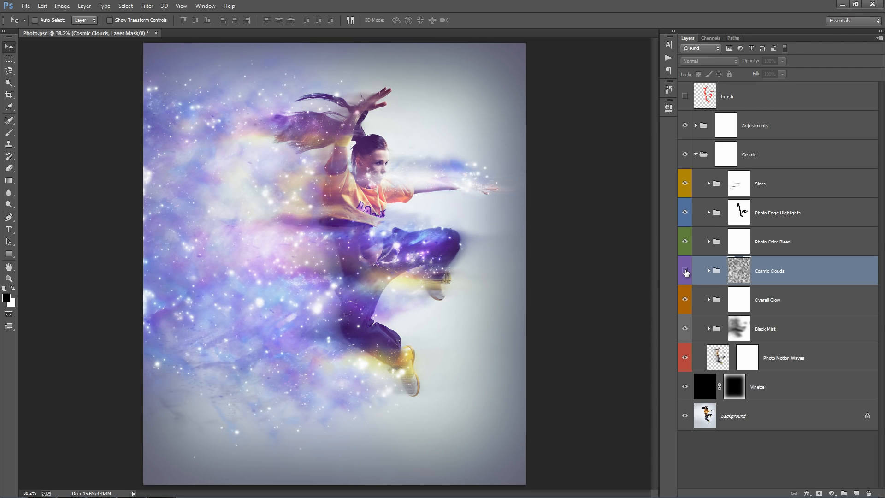
click(685, 272)
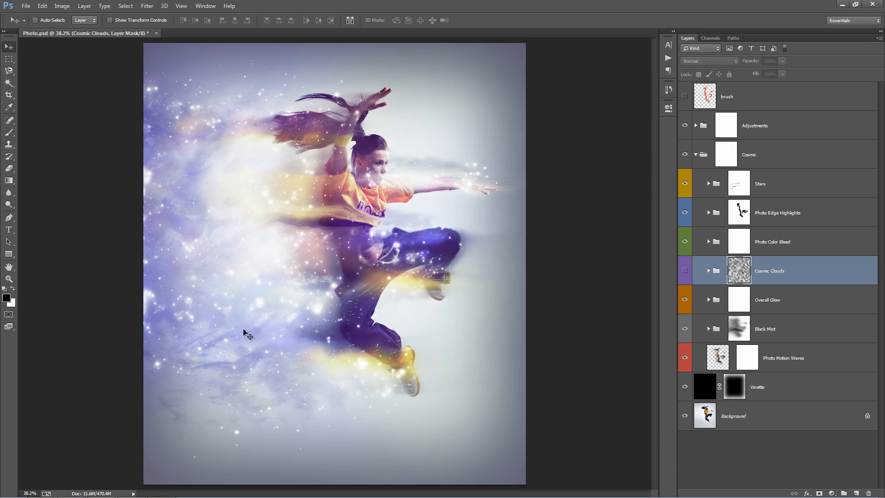
Toggle the Black Mist group off and on to compare, and make the Cosmic Clouds group visible and expanded.
click(685, 328)
click(686, 328)
click(686, 270)
click(708, 271)
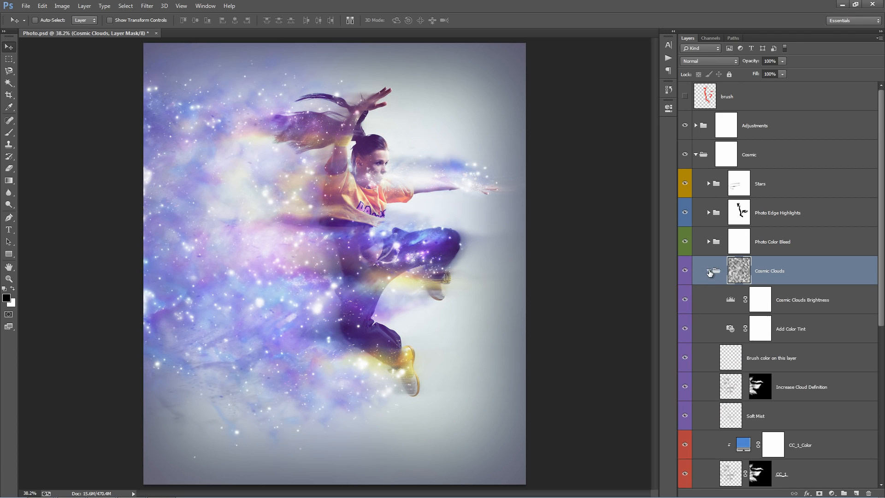
Darken the cosmic clouds by setting the shadow input level of the Cosmic Clouds Brightness adjustment to 58.
scroll(829, 244, down, 3)
click(839, 214)
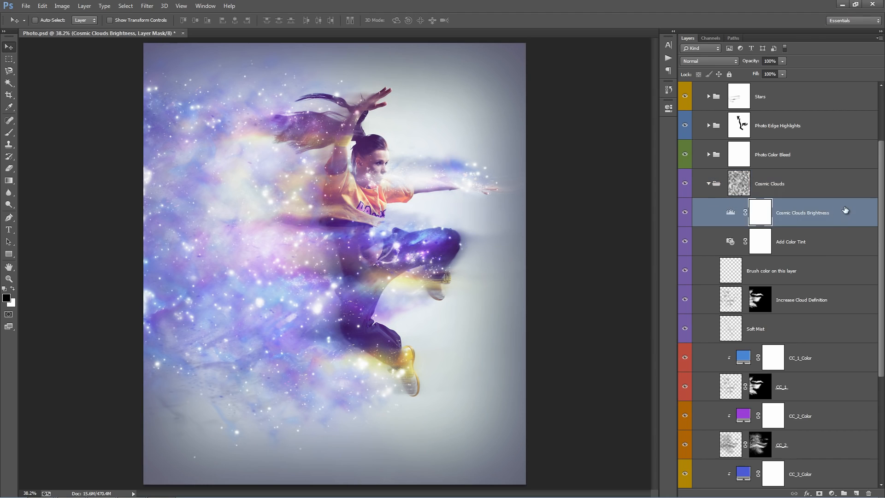
scroll(811, 272, down, 3)
scroll(809, 274, up, 4)
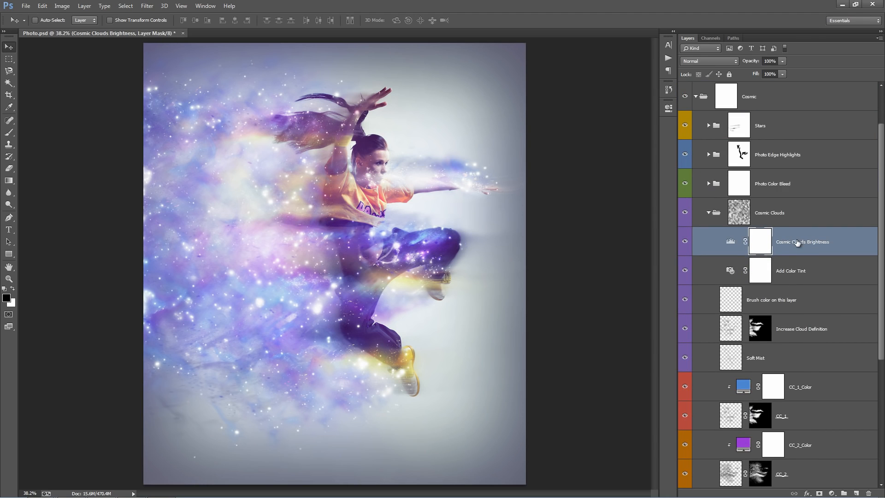
click(729, 243)
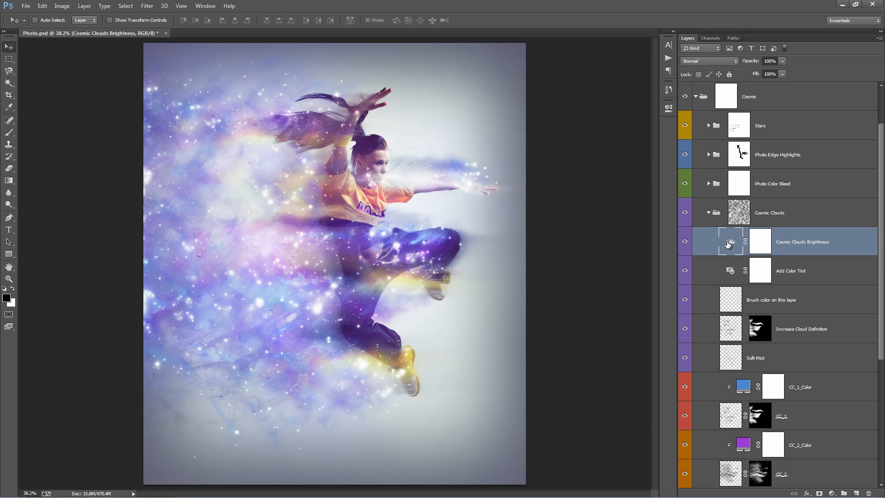
double_click(727, 243)
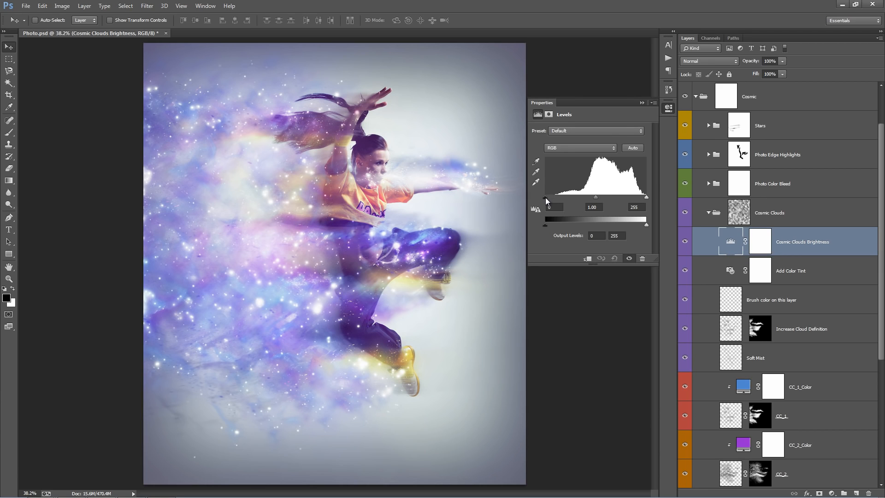
drag(545, 197, 570, 199)
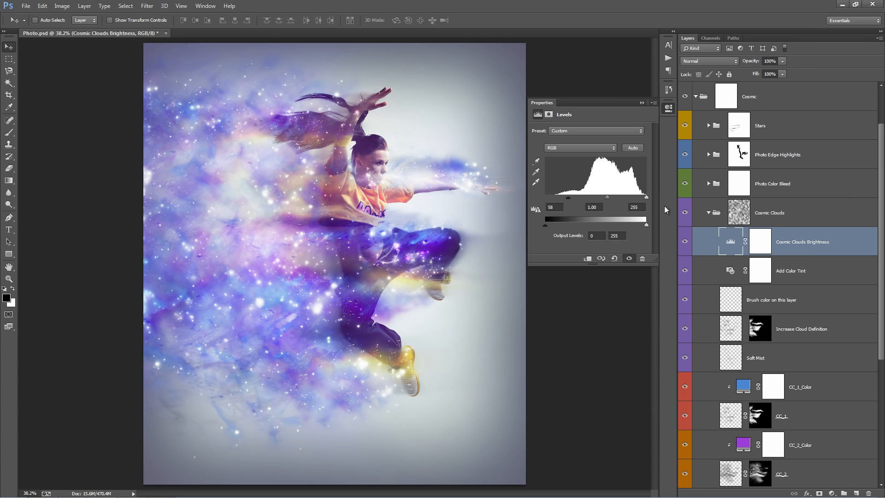
Invert the Cosmic Clouds Brightness layer mask to solid black, comparing the effect shown and hidden.
click(759, 242)
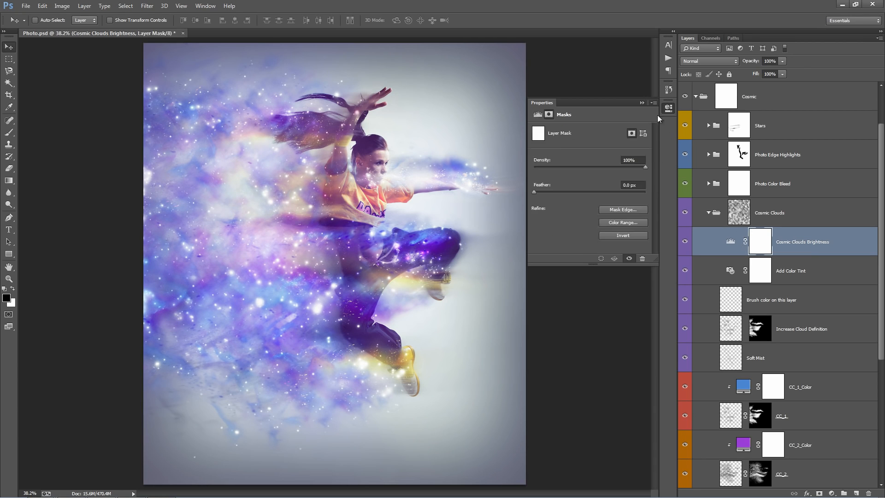
click(645, 101)
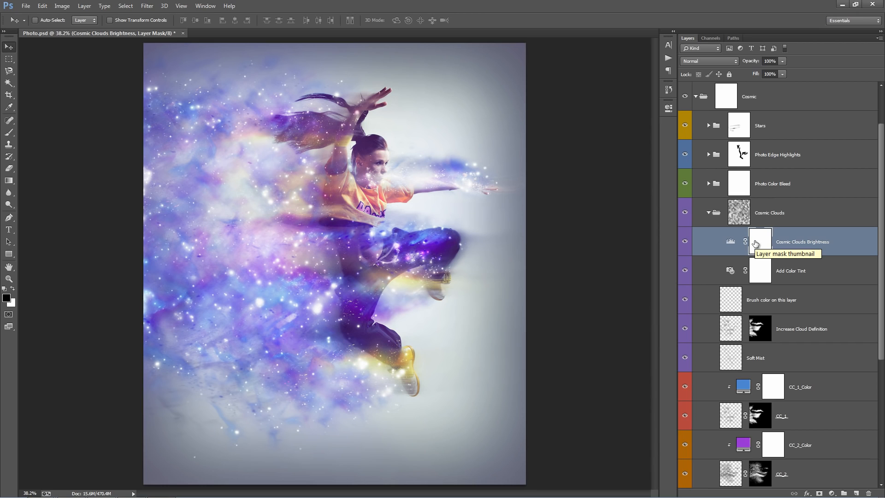
key(ctrl+i)
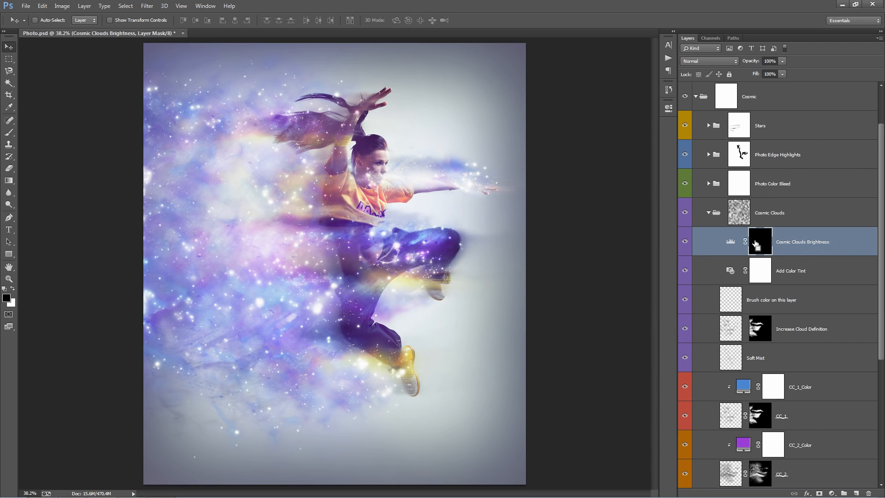
key(ctrl+i)
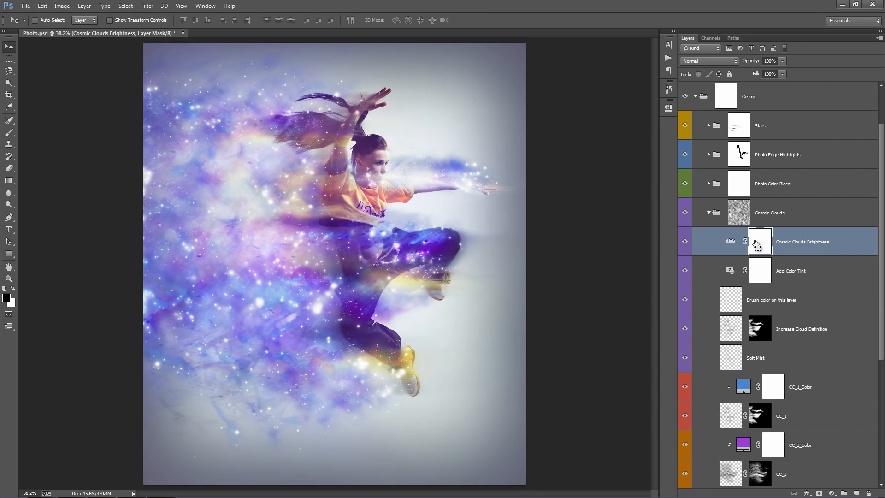
key(ctrl+i)
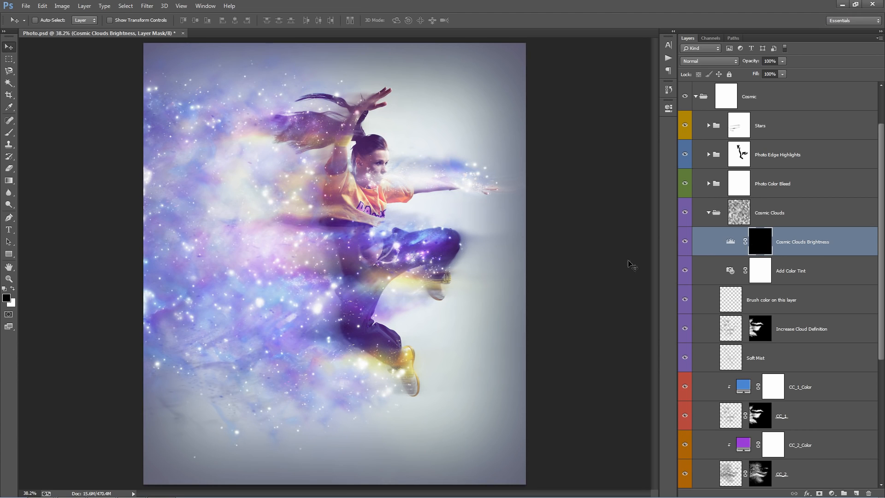
Paint white on the Cosmic Clouds Brightness mask with a size 400 brush across the lower and upper clouds beside the dancer.
key(b)
key(x)
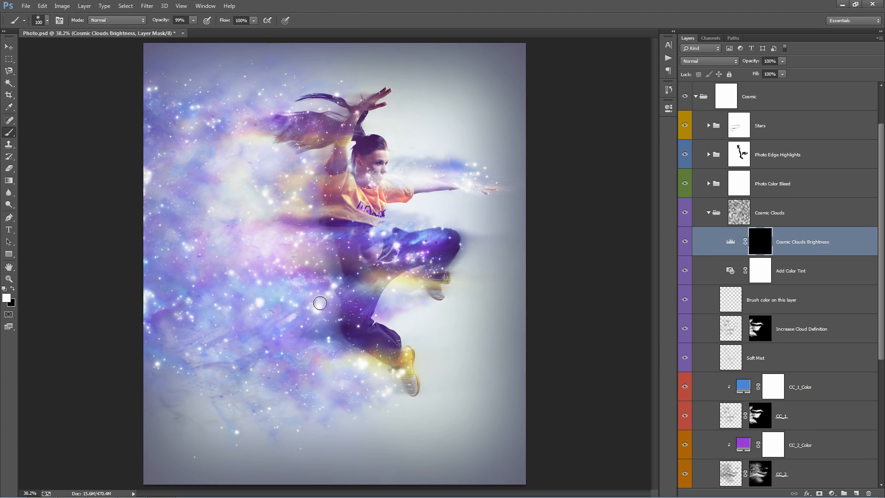
key(bracketright)
key(bracketright)
key(bracketright)
key(bracketright)
key(bracketright)
key(bracketright)
key(bracketright)
mouse_move(134, 300)
mouse_down()
mouse_move(153, 312)
mouse_move(364, 299)
mouse_up()
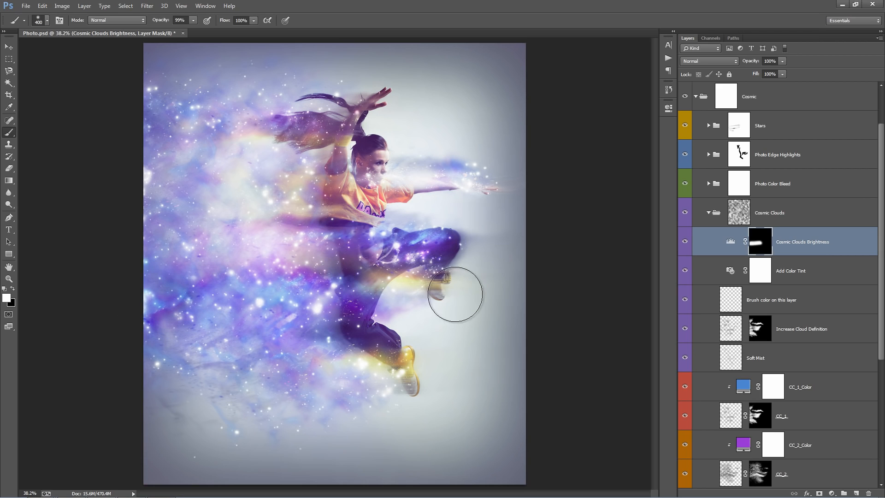
mouse_move(303, 163)
mouse_down()
mouse_move(262, 136)
mouse_move(145, 124)
mouse_up()
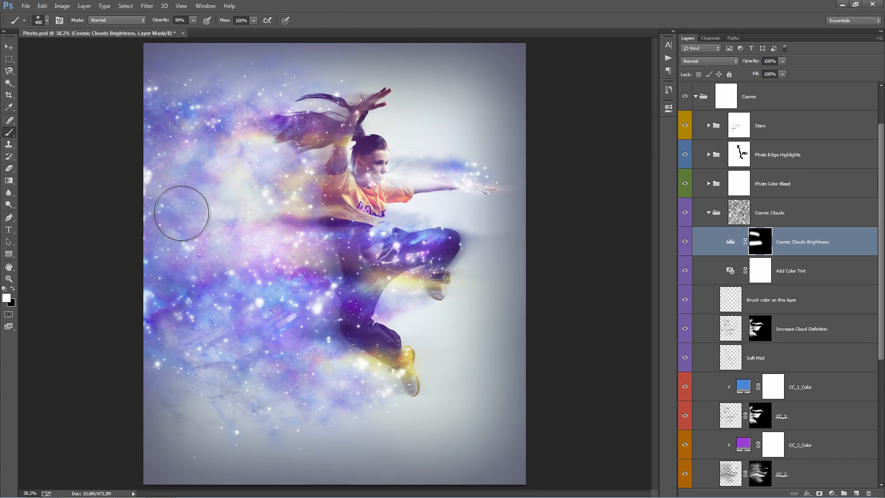
key(v)
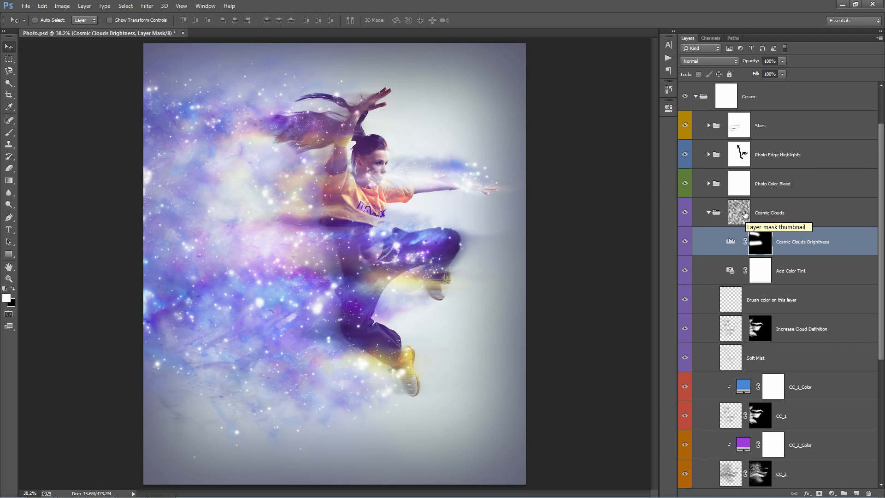
Raise the Add Color Tint photo filter's density to 95% and check its filter color without changing it.
scroll(793, 286, down, 3)
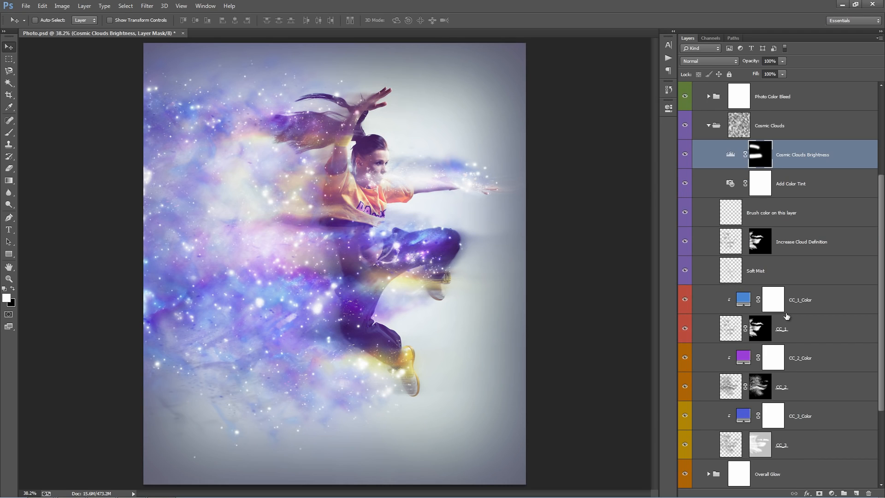
scroll(788, 313, up, 2)
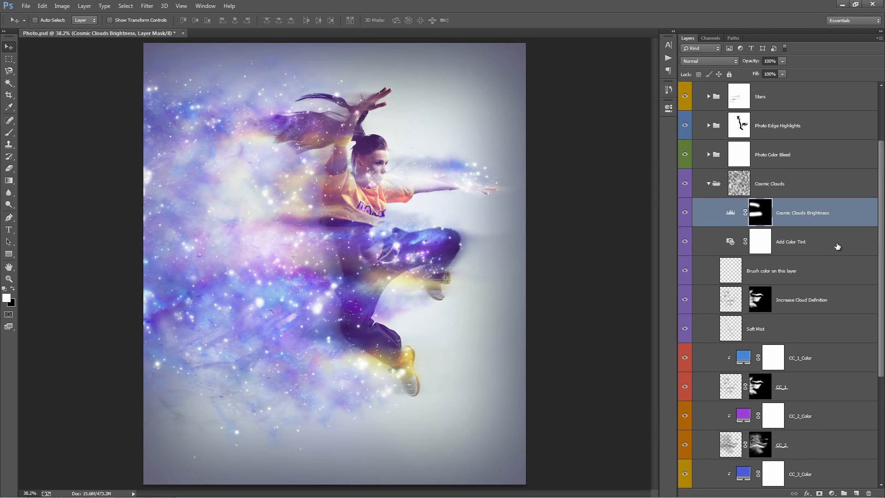
click(782, 244)
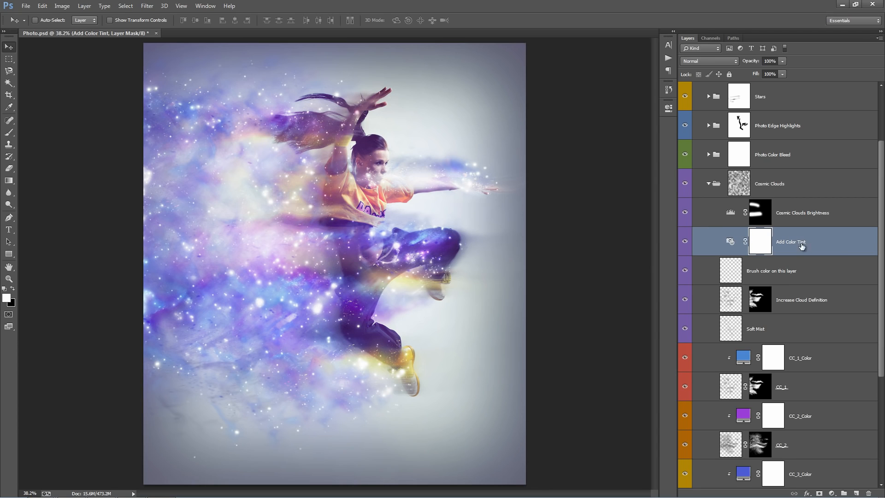
double_click(731, 241)
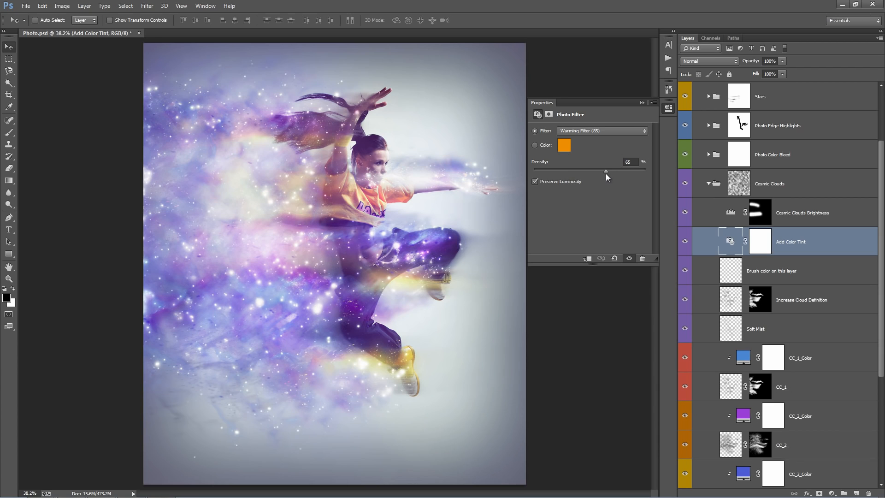
drag(606, 173, 590, 170)
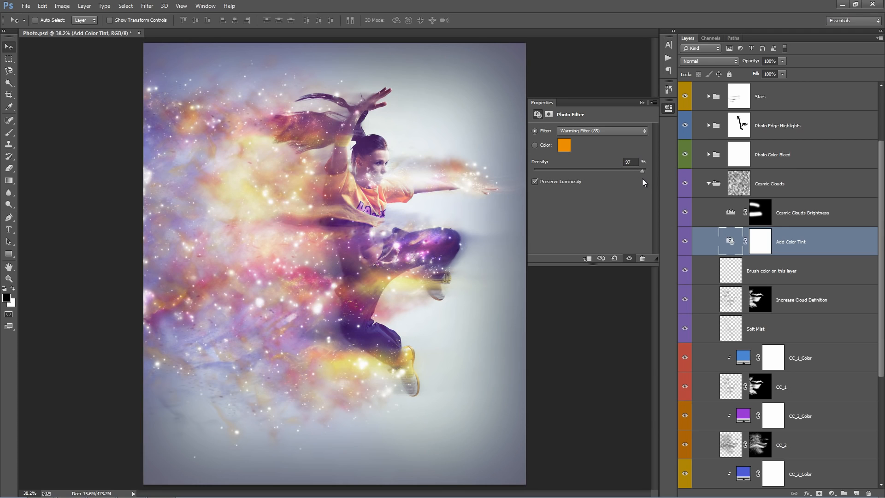
click(563, 145)
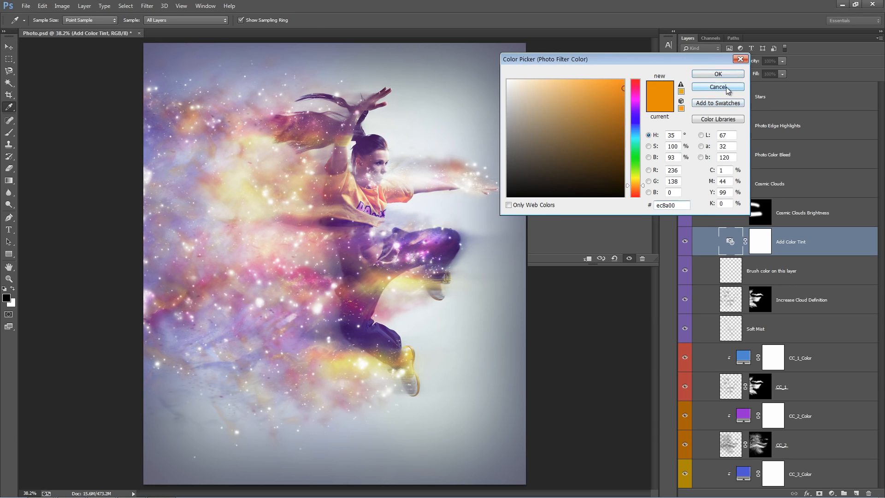
click(726, 86)
Try the Add Color Tint photo filter's other presets, including Cooling Filter (80), Green, Violet and Magenta.
click(584, 131)
click(592, 156)
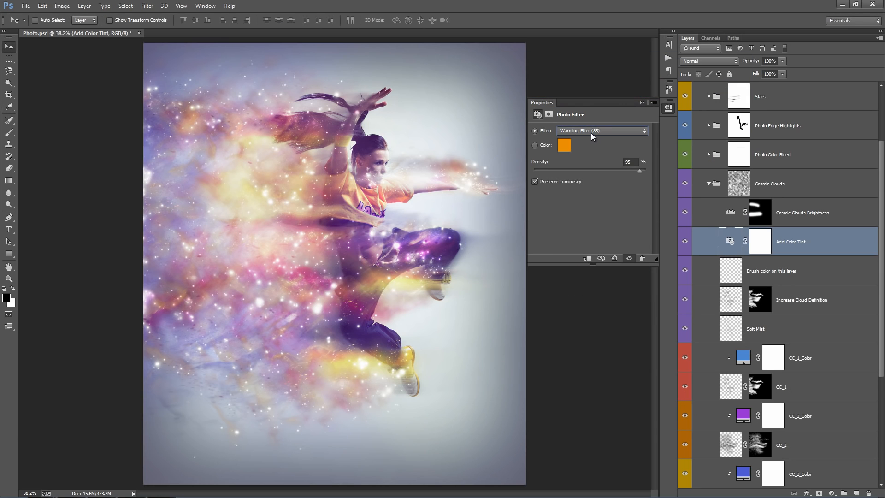
key(Down)
key(Down)
key(Down)
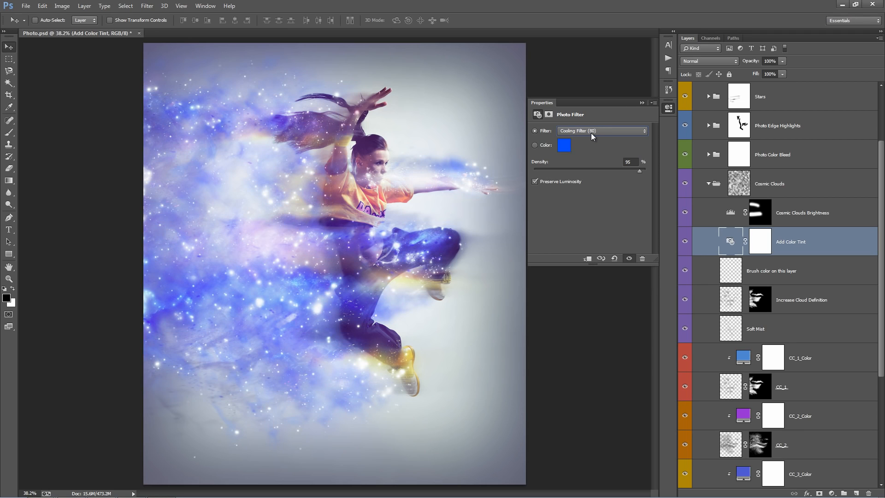
key(Down)
key(Down)
key(Down)
key(Down)
key(Down)
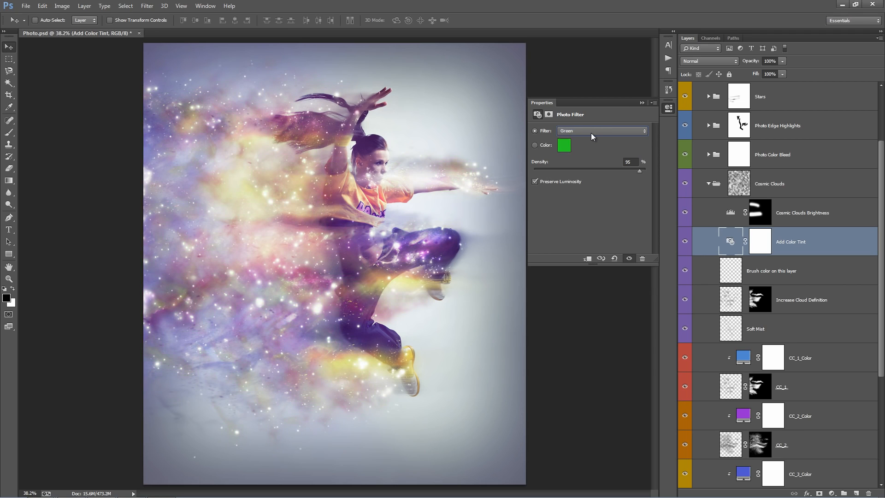
key(Down)
key(Down)
key(Down)
key(Down)
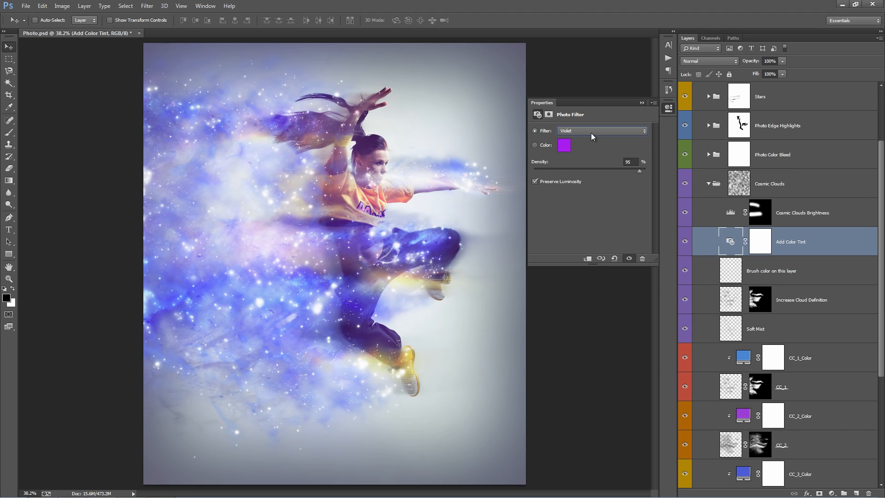
key(Up)
key(Up)
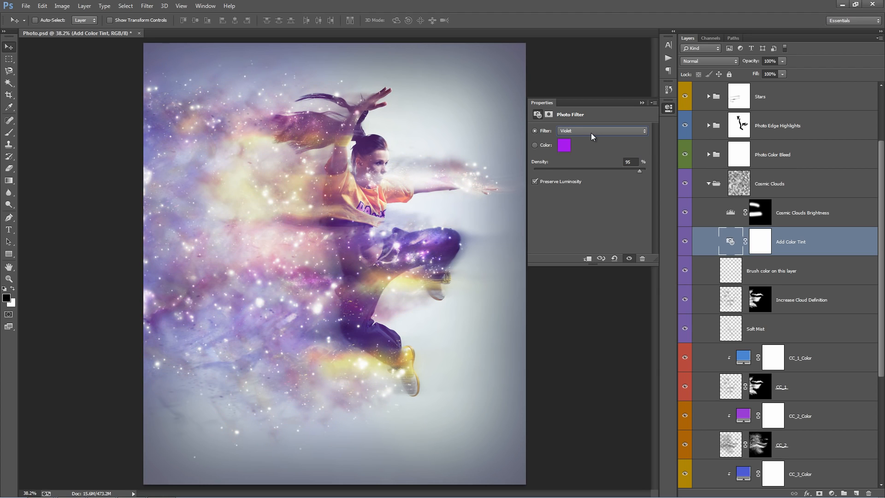
key(Down)
Set the Add Color Tint photo filter to Warming Filter (85) with 74% density and collapse its properties.
click(591, 133)
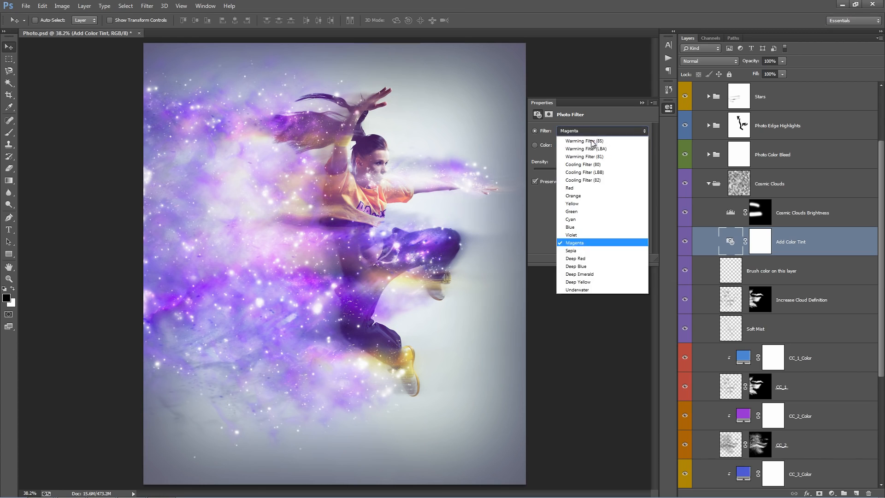
click(590, 140)
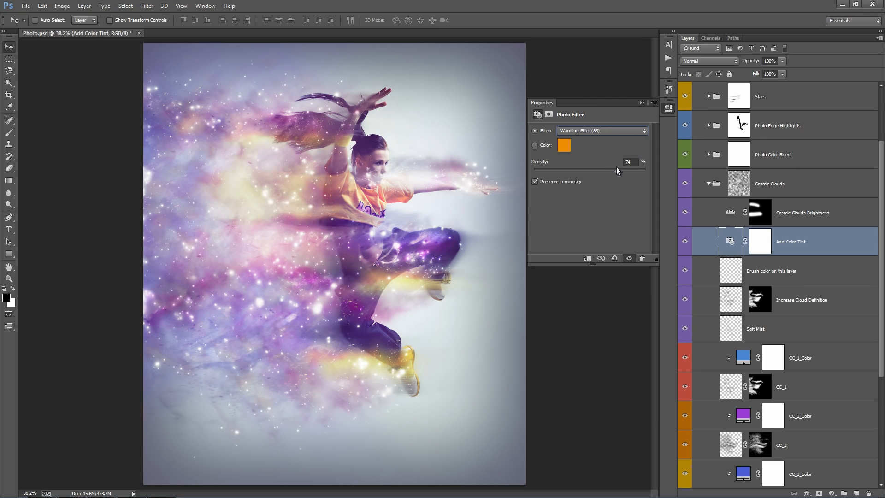
click(641, 103)
Select the layer named Brush color on this layer and set the foreground color to a bright, fully saturated blue.
click(816, 205)
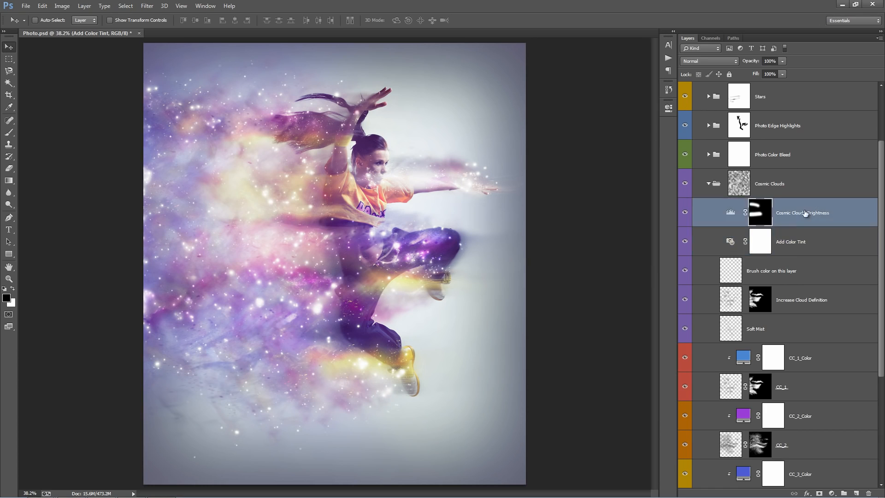
click(801, 228)
scroll(802, 227, down, 3)
click(756, 189)
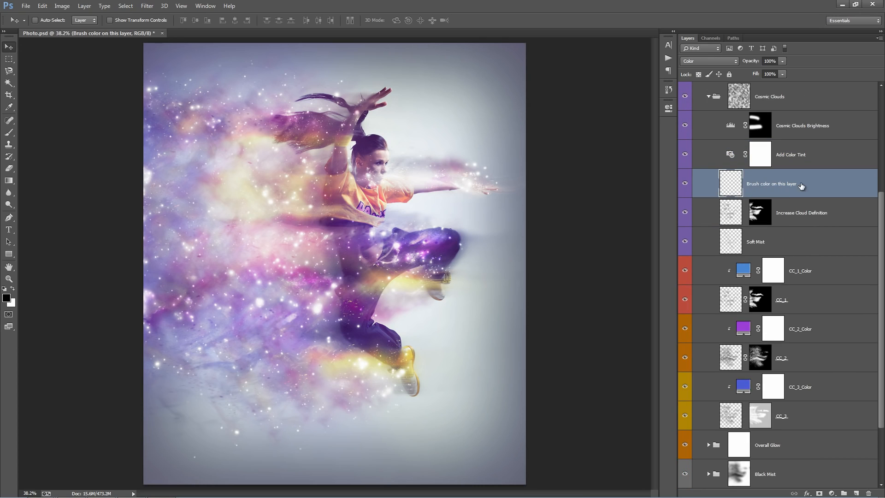
click(8, 299)
click(634, 134)
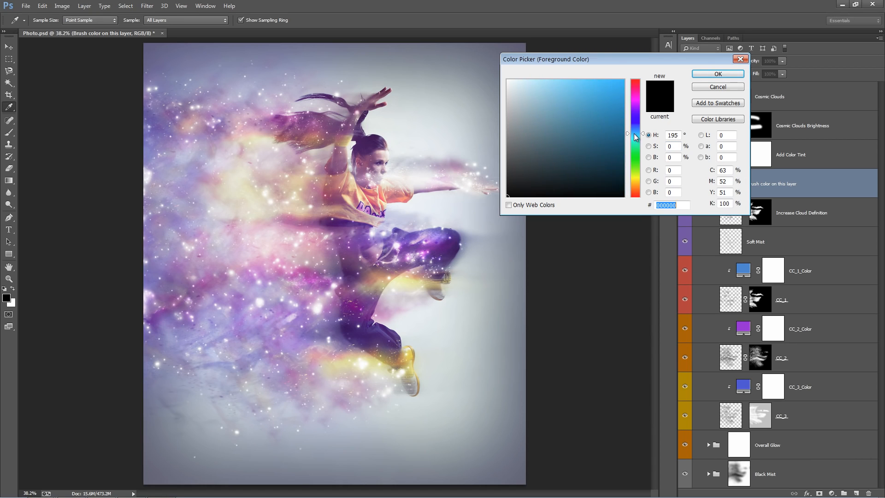
drag(634, 133, 634, 130)
click(623, 80)
click(726, 74)
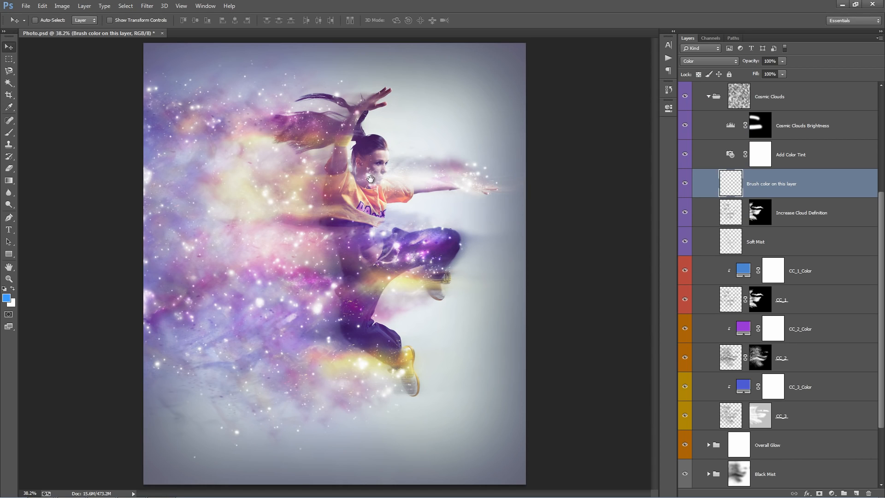
Try brushing blue over the clouds beside the dancer at brush size 600, with Add Color Tint shown and hidden, undoing each stroke.
key(b)
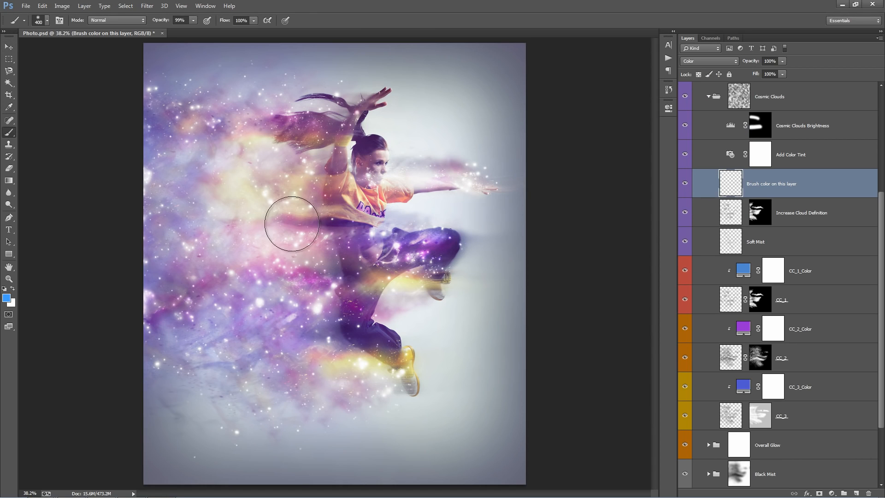
key(bracketright)
key(bracketright)
drag(323, 234, 211, 172)
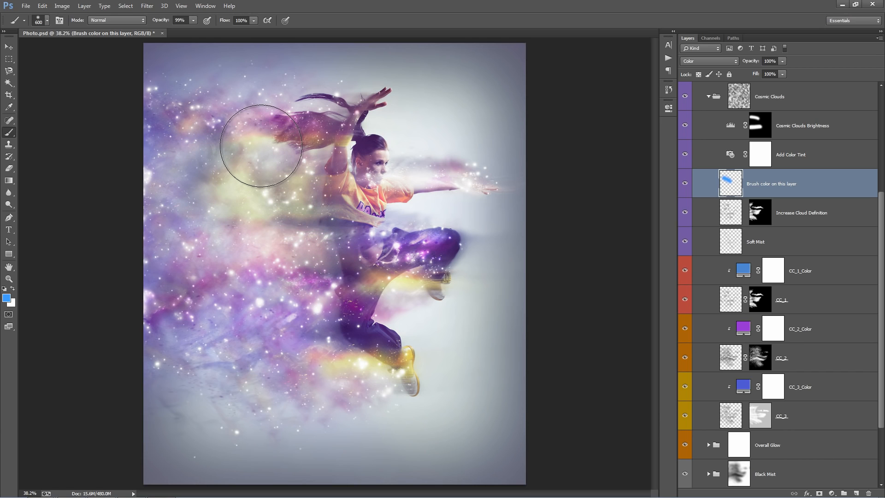
key(ctrl+z)
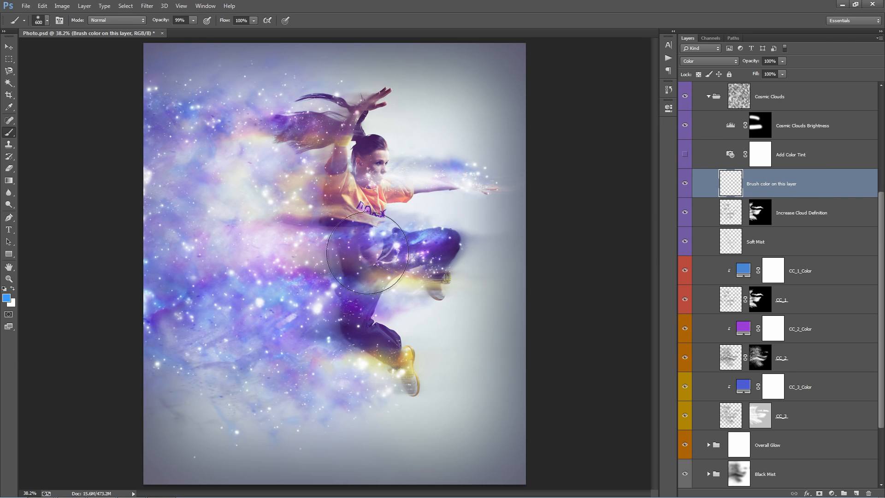
mouse_move(304, 238)
mouse_down()
mouse_move(236, 218)
mouse_move(243, 204)
mouse_up()
key(ctrl+z)
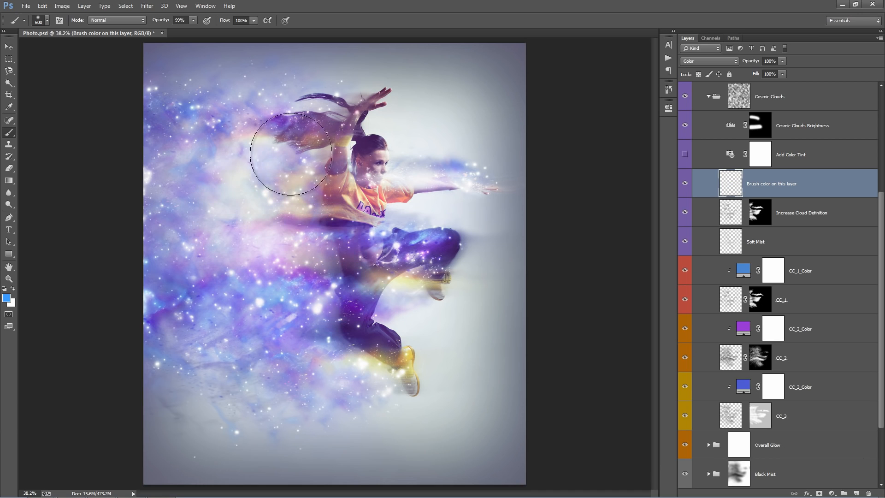
Brush blue over the upper and middle clouds beside the dancer on the layer named Brush color on this layer.
drag(292, 157, 188, 140)
drag(314, 286, 168, 266)
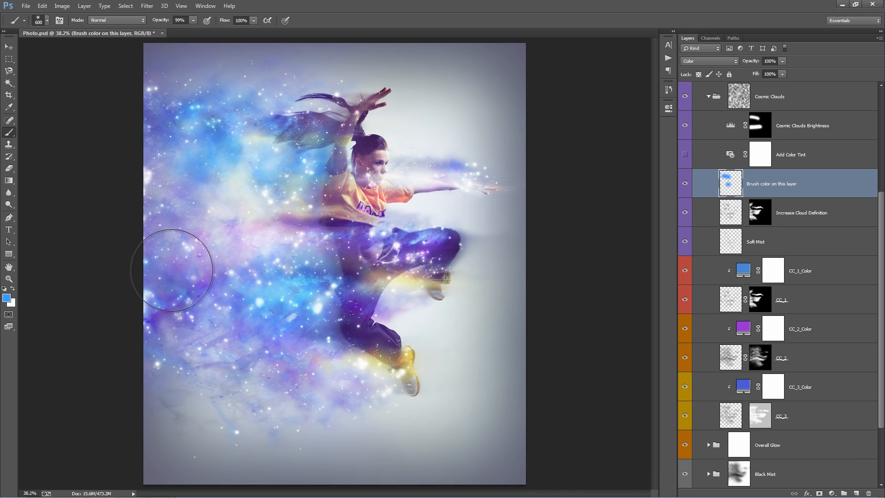
Set the foreground color to gold (#d9b75c) and brush it over the upper and middle clouds and around the dancer's waist.
click(8, 298)
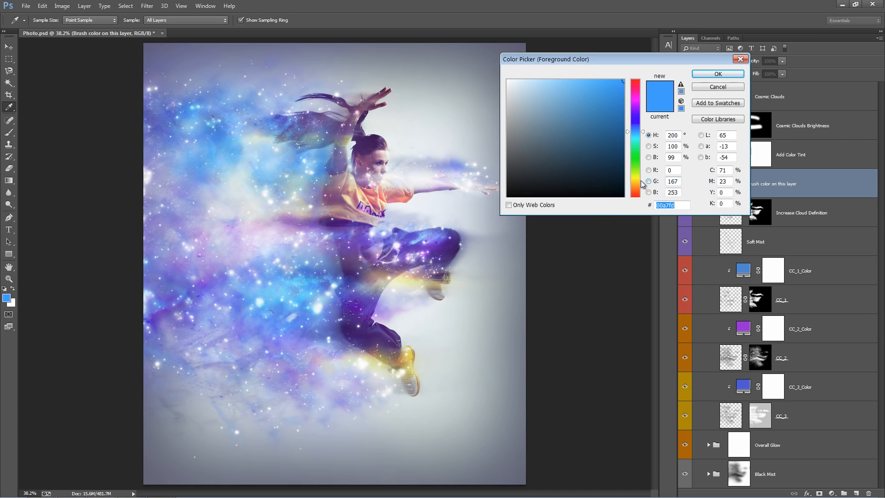
click(634, 180)
drag(634, 176, 634, 183)
drag(577, 111, 576, 97)
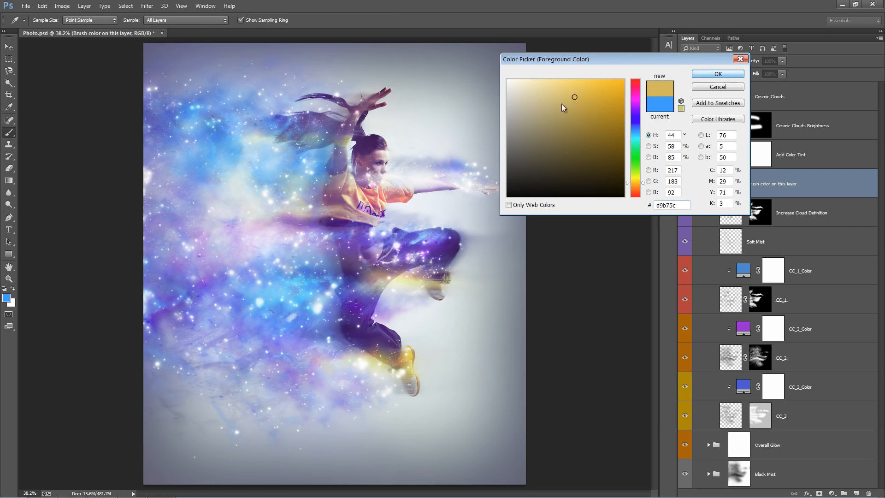
key(Return)
drag(289, 187, 283, 170)
mouse_move(217, 275)
mouse_down()
mouse_move(334, 313)
mouse_move(372, 295)
mouse_move(319, 260)
mouse_move(322, 205)
mouse_move(210, 143)
mouse_move(173, 144)
mouse_move(221, 197)
mouse_move(344, 189)
mouse_move(356, 172)
mouse_move(373, 176)
mouse_move(382, 204)
mouse_move(380, 254)
mouse_move(442, 278)
mouse_move(405, 276)
mouse_move(277, 326)
mouse_move(176, 310)
mouse_move(384, 244)
mouse_move(286, 198)
mouse_move(162, 161)
mouse_move(320, 166)
mouse_move(309, 146)
mouse_move(350, 173)
mouse_up()
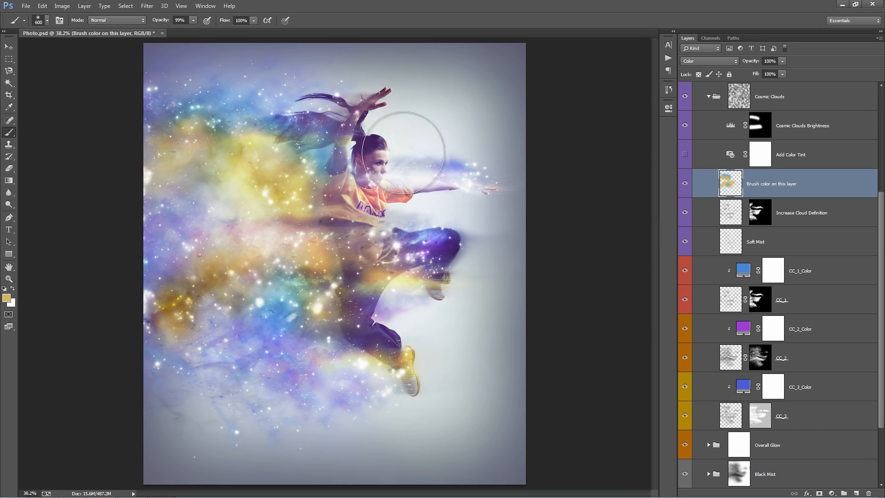
Paint black on the Stars group's mask at brush size 175 to remove the stars over the dancer's face and head.
scroll(688, 148, up, 6)
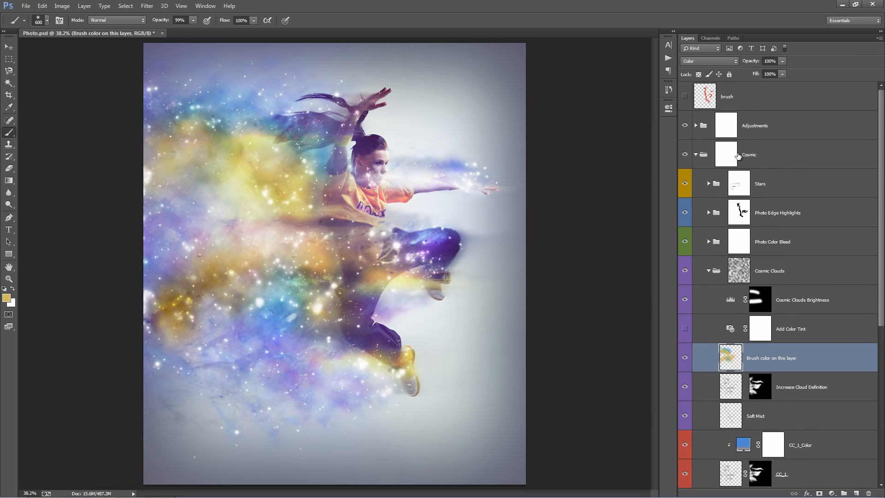
click(746, 188)
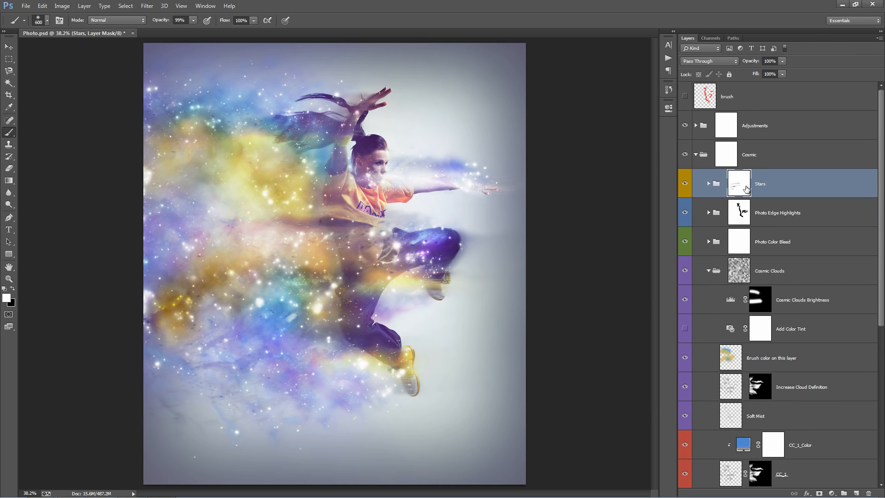
key(bracketleft)
key(bracketleft)
key(bracketleft)
key(bracketleft)
key(bracketleft)
key(bracketleft)
key(x)
mouse_move(373, 175)
mouse_down()
mouse_move(369, 147)
mouse_move(374, 141)
mouse_move(374, 174)
mouse_move(384, 134)
mouse_up()
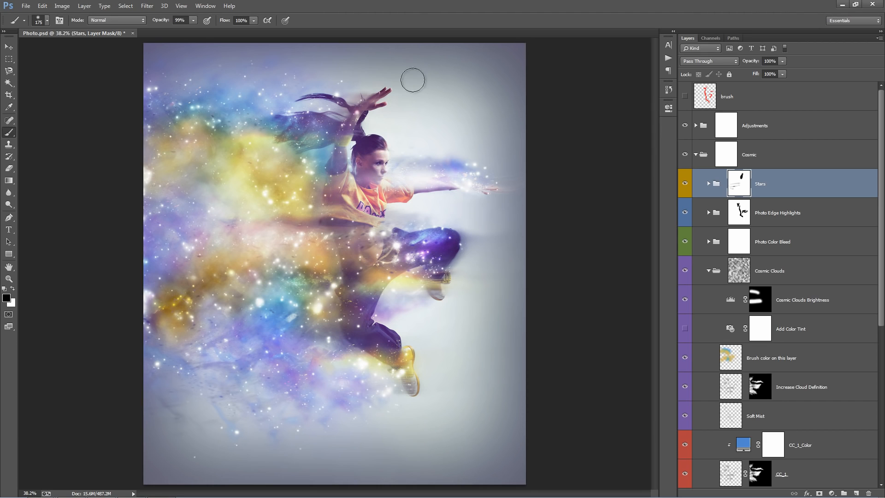
key(v)
Try shifting the hue of the layer named Brush color on this layer with Hue/Saturation.
scroll(757, 205, down, 3)
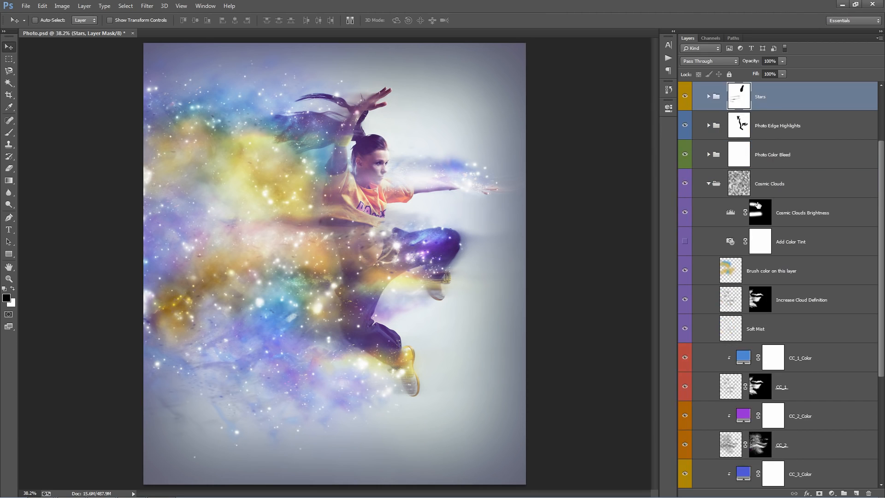
click(749, 184)
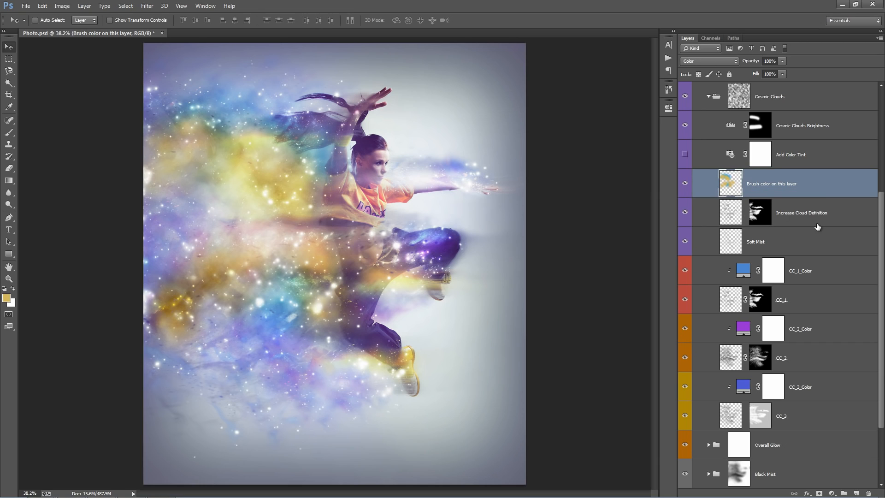
key(ctrl+u)
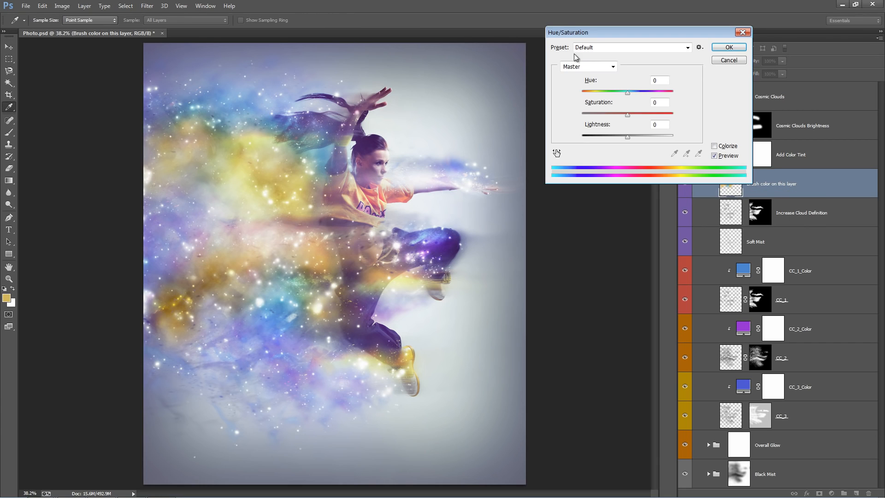
drag(631, 95, 653, 91)
click(728, 47)
key(v)
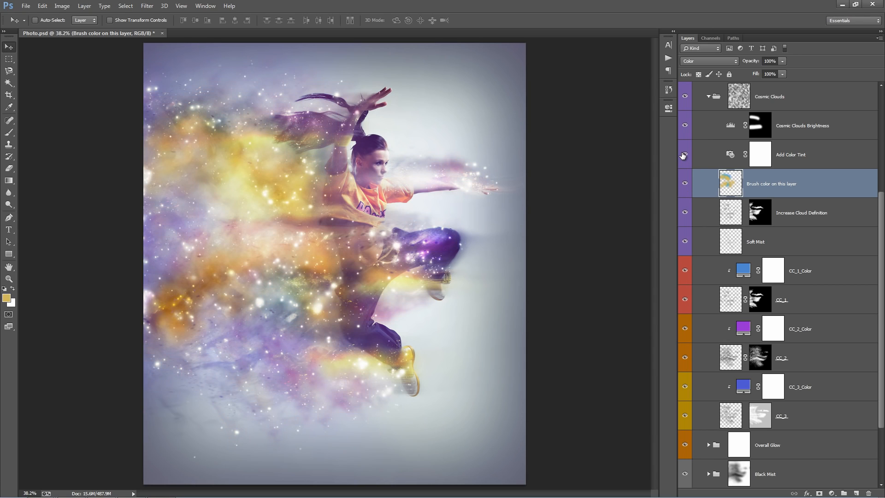
Check the Add Color Tint layer's photo filter properties, collapse them and hide the layer named Brush color on this layer.
click(802, 157)
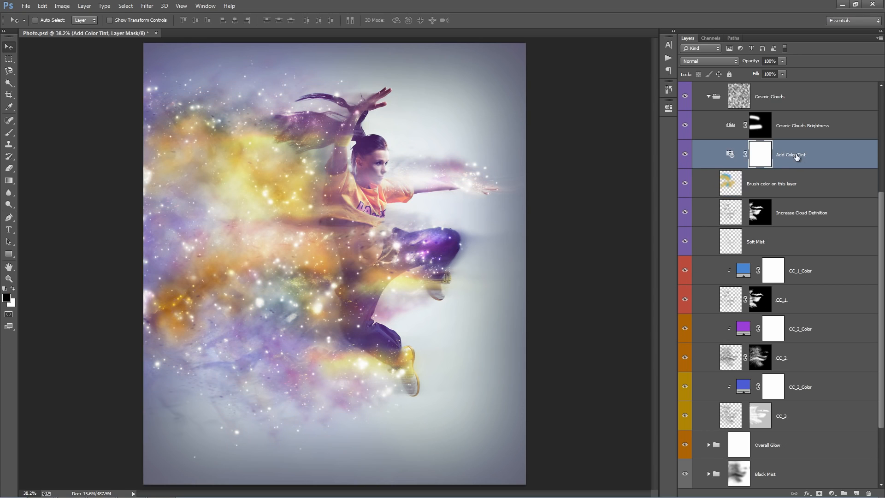
double_click(730, 154)
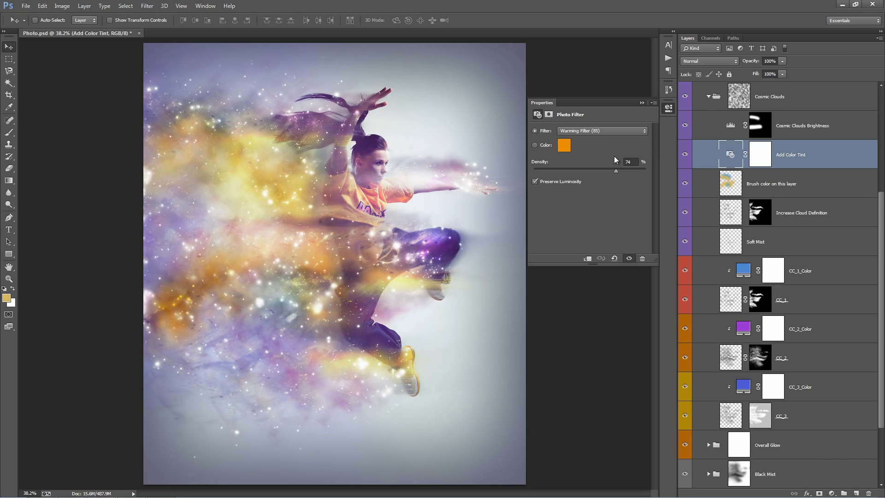
click(641, 103)
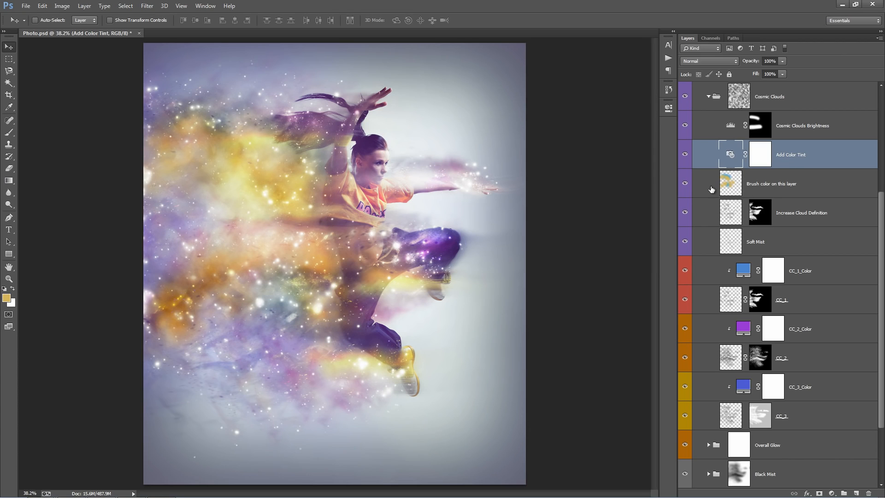
click(686, 184)
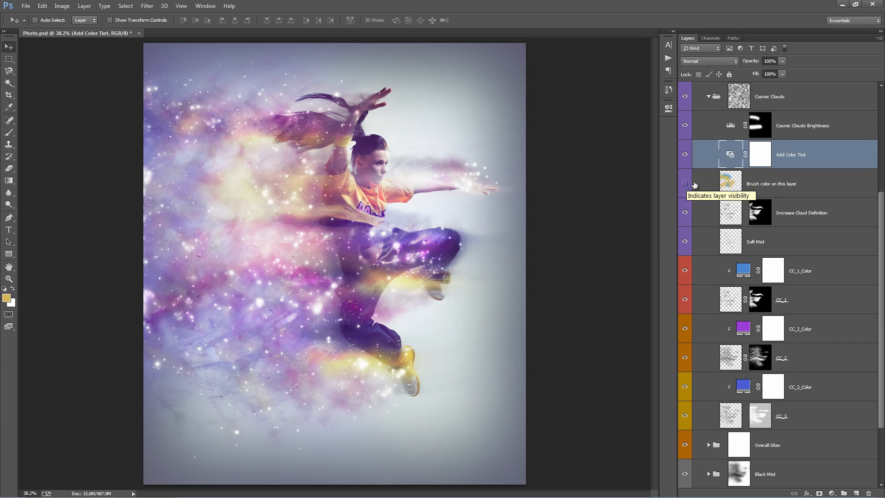
Try the Increase Cloud Definition layer at 100% opacity and settle its opacity at 57%.
click(803, 186)
scroll(806, 166, down, 2)
click(808, 163)
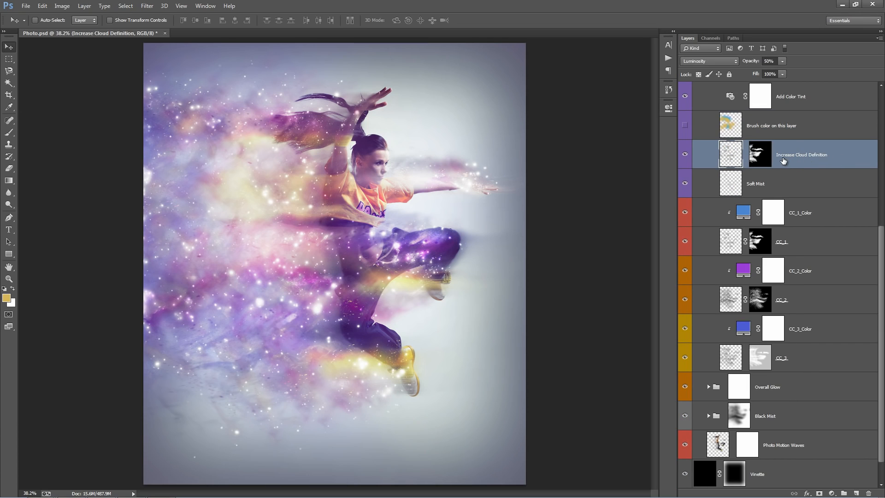
scroll(805, 198, up, 2)
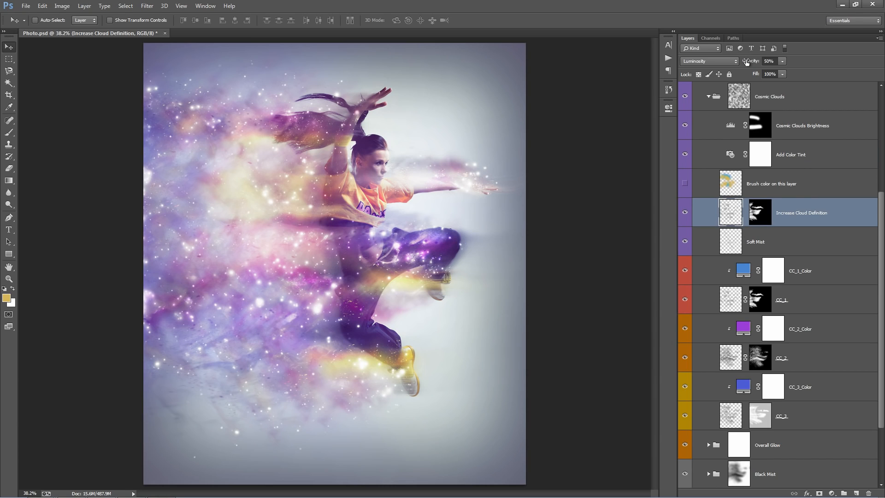
drag(746, 62, 730, 126)
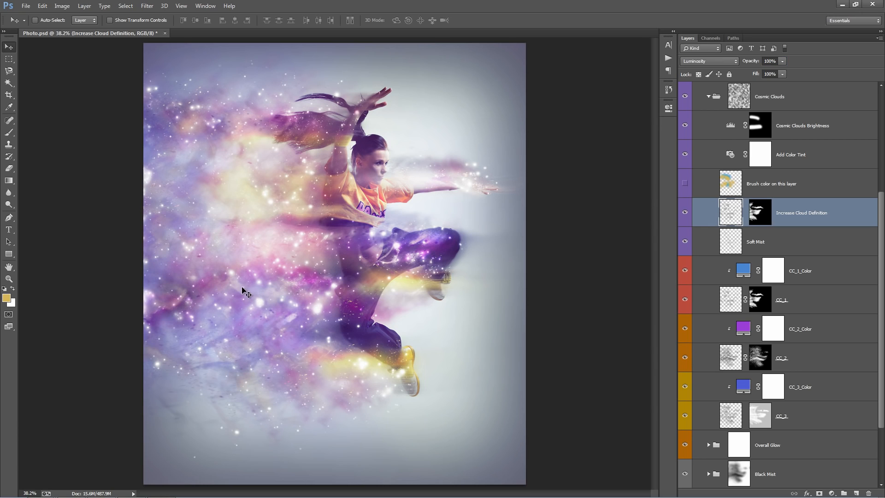
drag(246, 290, 255, 257)
click(748, 61)
key(Return)
drag(756, 57, 434, 77)
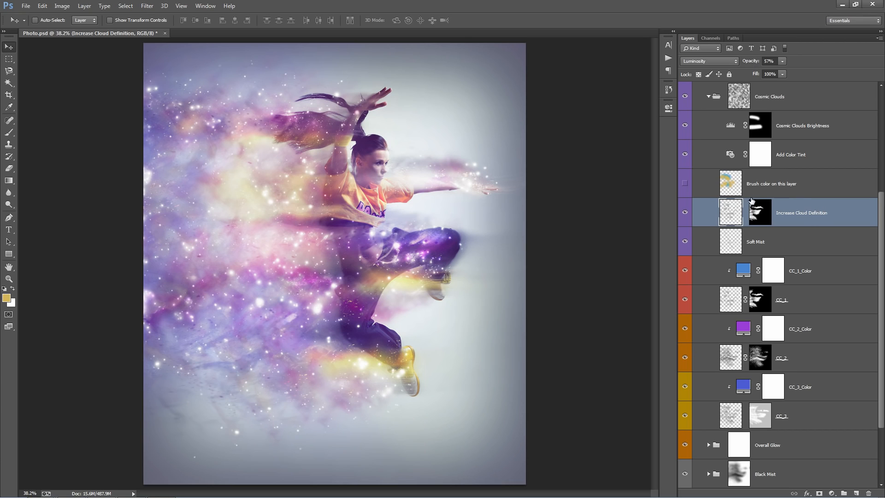
Compare the clouds with the Soft Mist layer shown and hidden, and set its opacity to 77%.
click(789, 243)
click(685, 242)
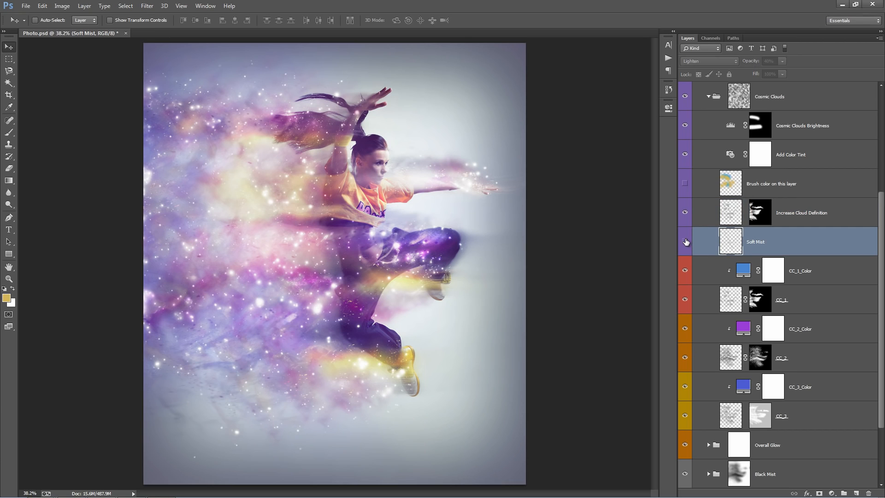
click(686, 242)
click(686, 242)
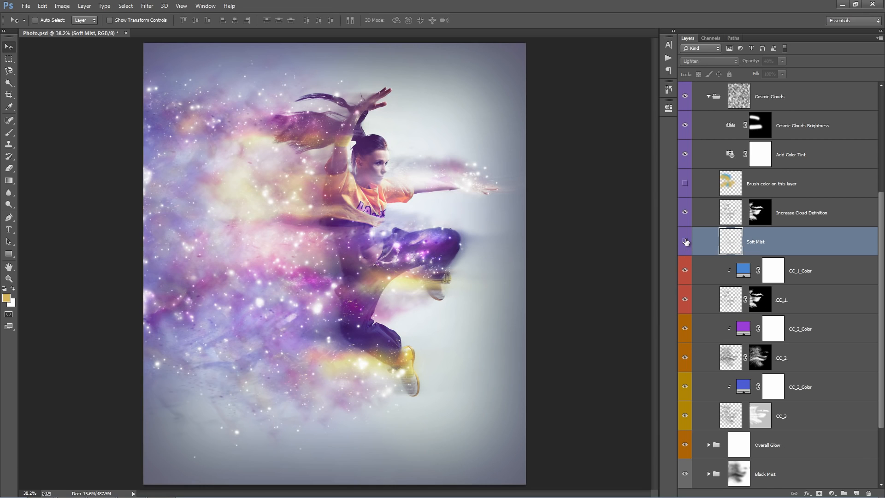
click(686, 242)
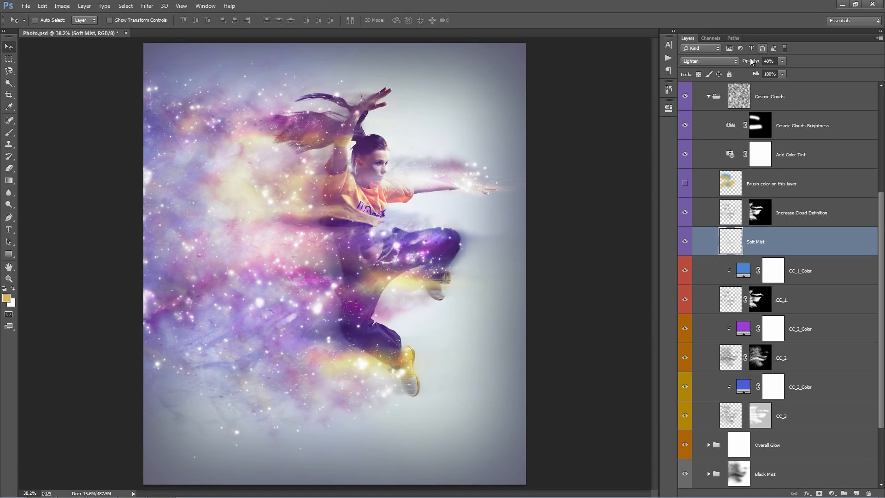
drag(747, 63, 882, 78)
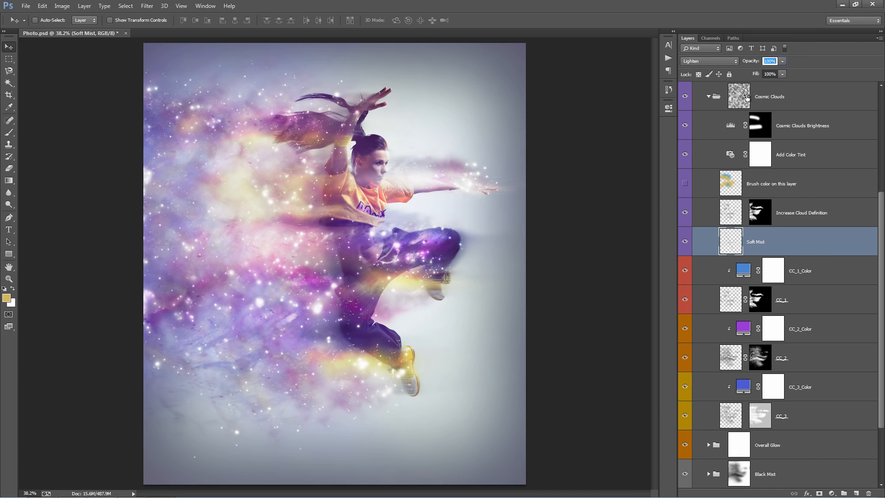
mouse_move(746, 97)
mouse_down()
mouse_move(728, 96)
mouse_move(743, 96)
mouse_move(736, 96)
mouse_up()
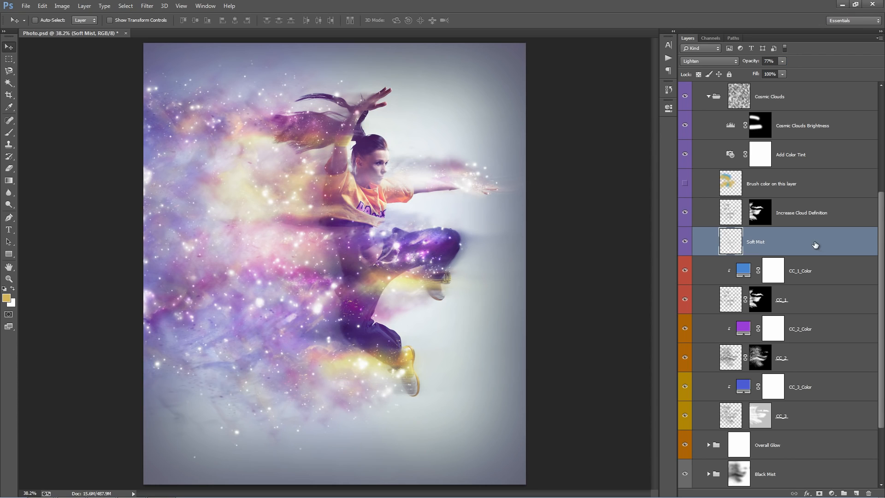
Select the cloud layers from CC_1_Color down to CC_3 together and hide the Add Color Tint layer.
scroll(818, 251, down, 2)
key(alt+bracketleft)
key(alt+bracketleft)
key(alt+bracketleft)
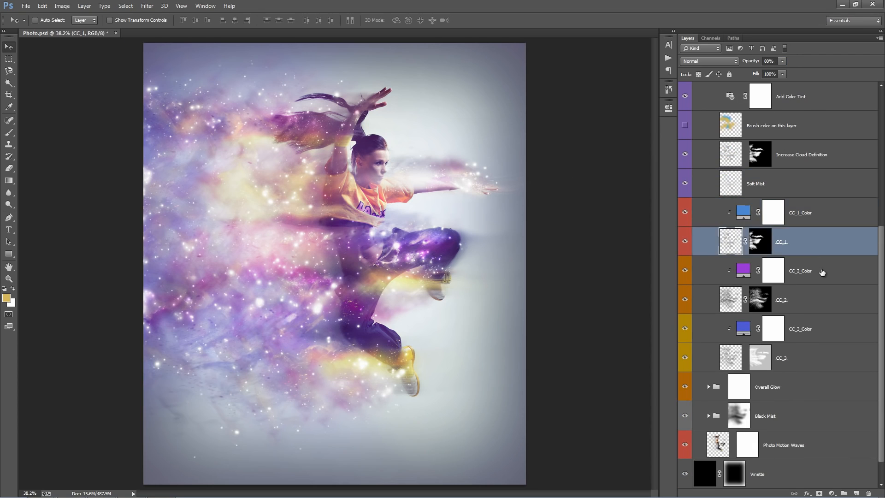
click(822, 223)
shift+click(805, 358)
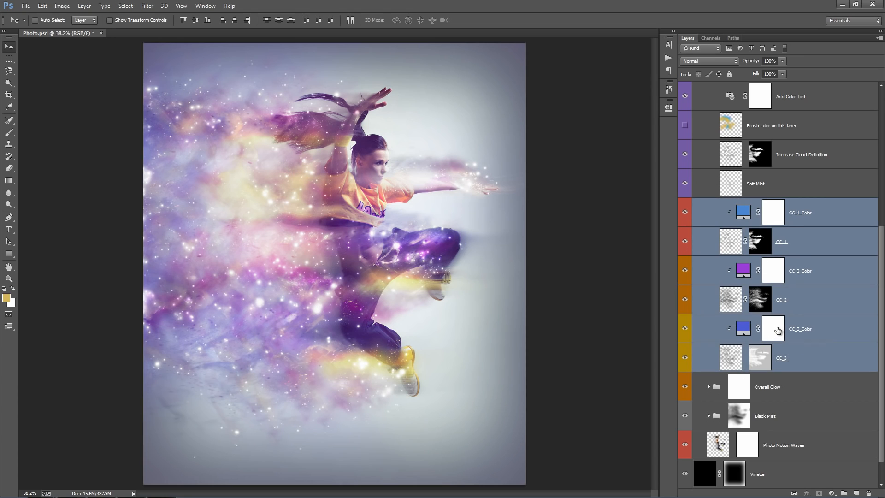
scroll(767, 321, up, 3)
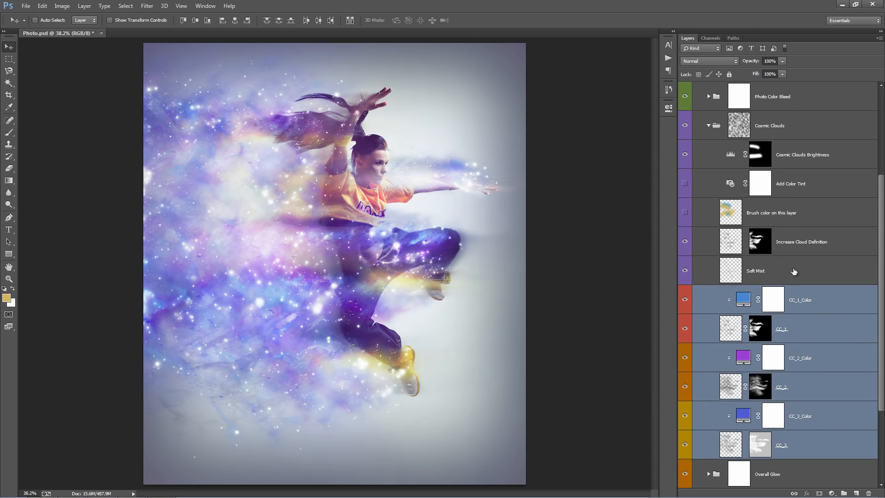
scroll(793, 271, down, 2)
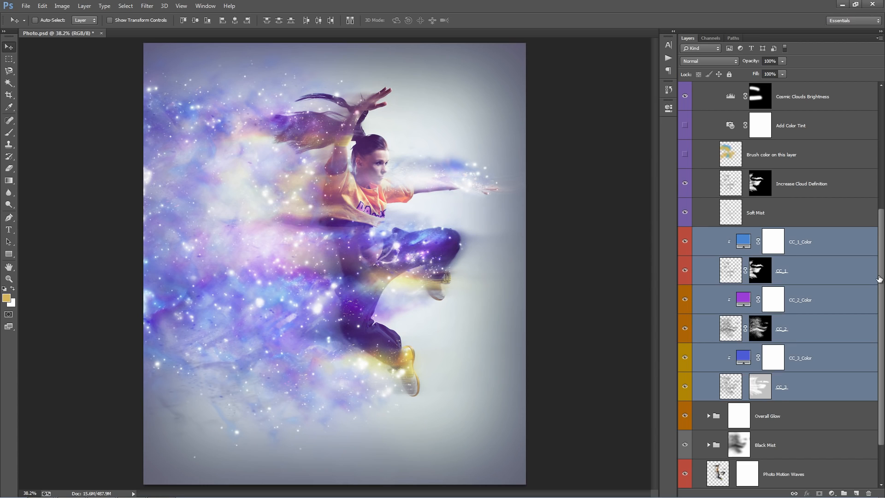
Change the CC_3_Color fill to a light orange, #e6b57e, starting from a color sampled on the dancer's shirt.
click(749, 247)
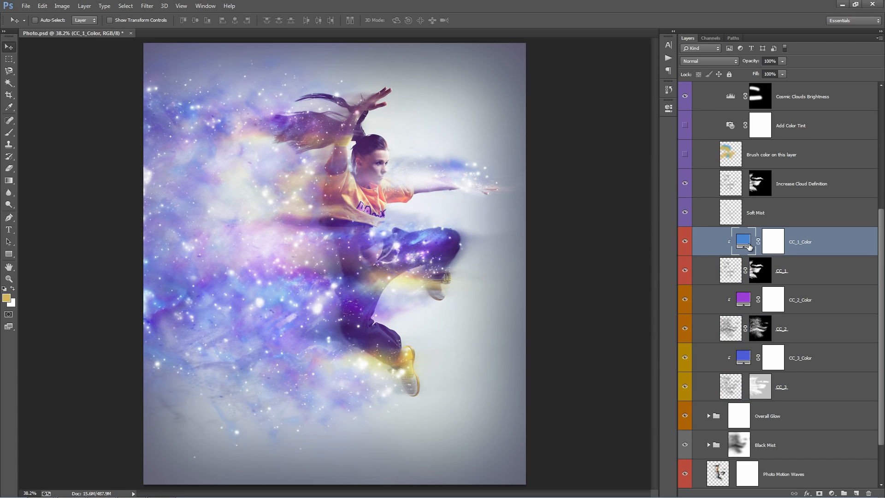
double_click(742, 357)
click(356, 180)
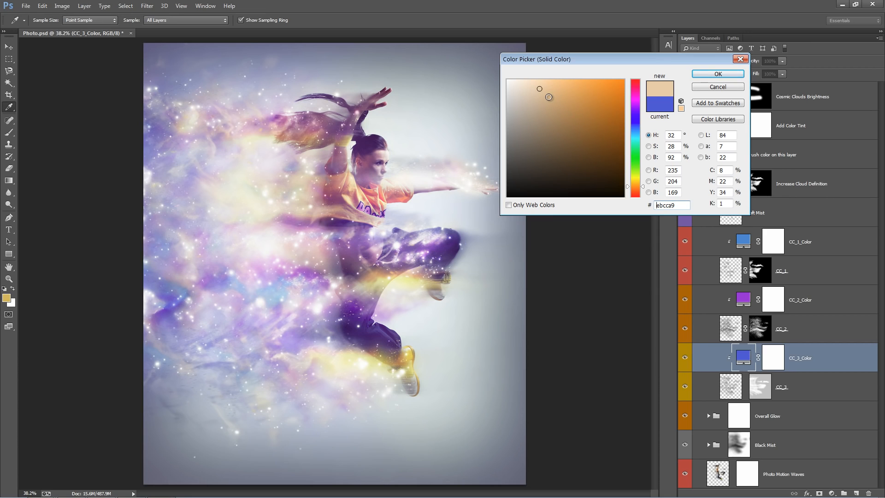
click(544, 89)
drag(545, 89, 561, 90)
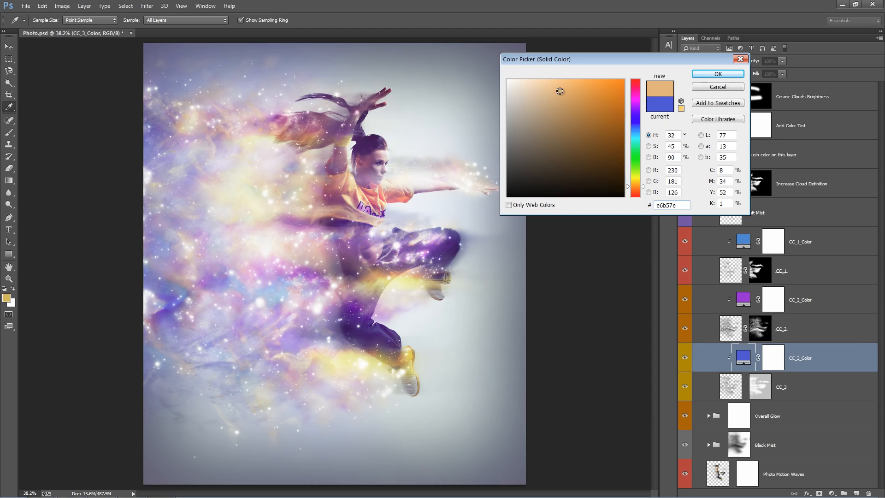
click(703, 75)
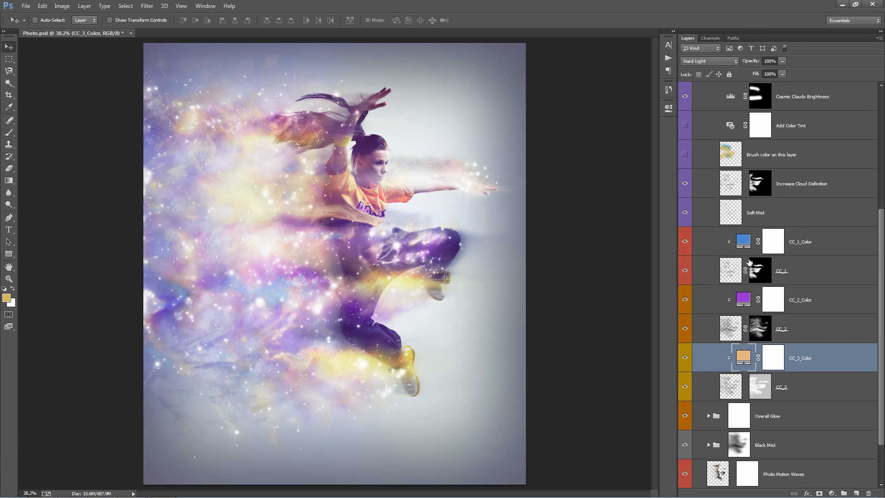
Show Add Color Tint again and compare the clouds with the layer named Brush color on this layer shown and hidden.
scroll(764, 275, up, 4)
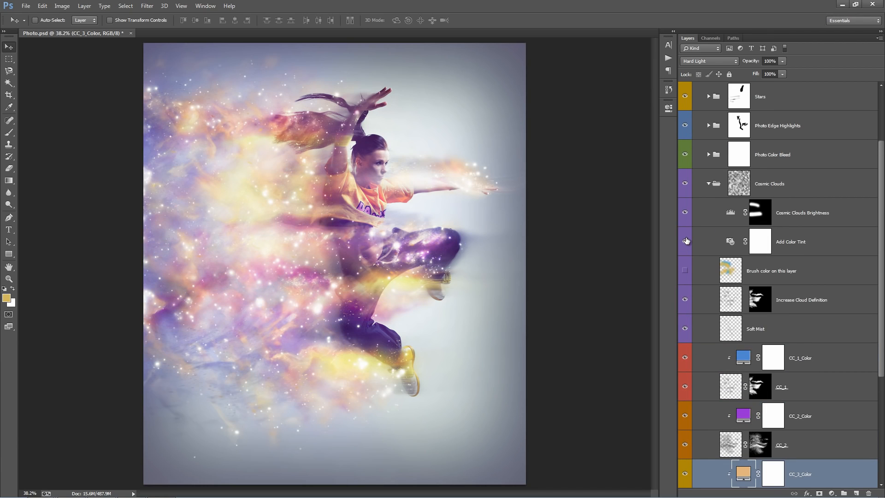
click(686, 270)
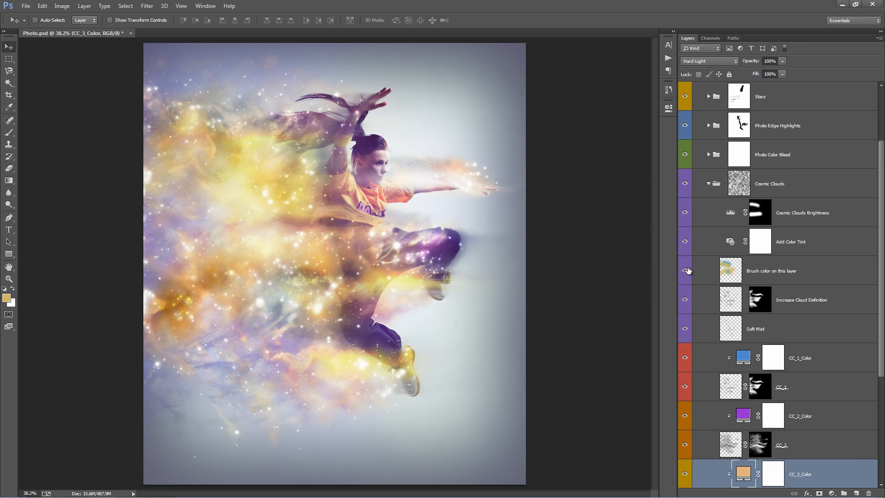
click(686, 271)
scroll(787, 270, down, 3)
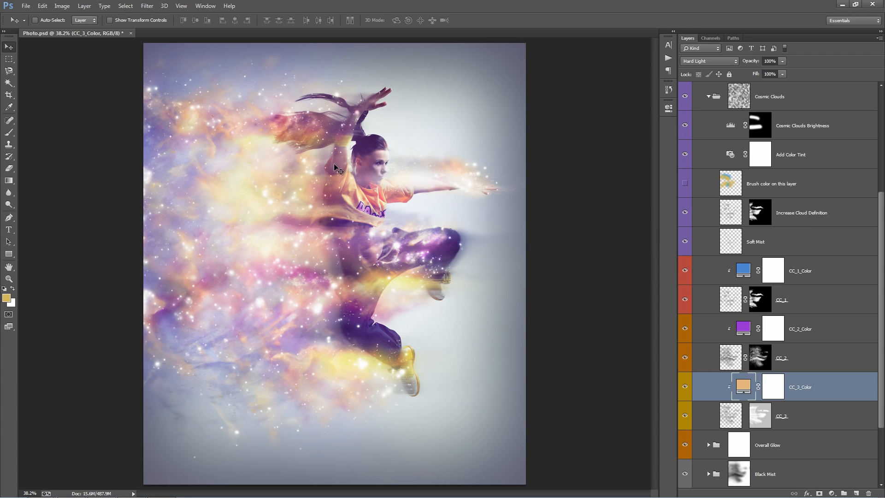
Select the layer mask of the Cosmic Clouds group and collapse the group.
click(823, 311)
scroll(814, 360, up, 1)
click(815, 428)
click(803, 385)
scroll(803, 370, up, 3)
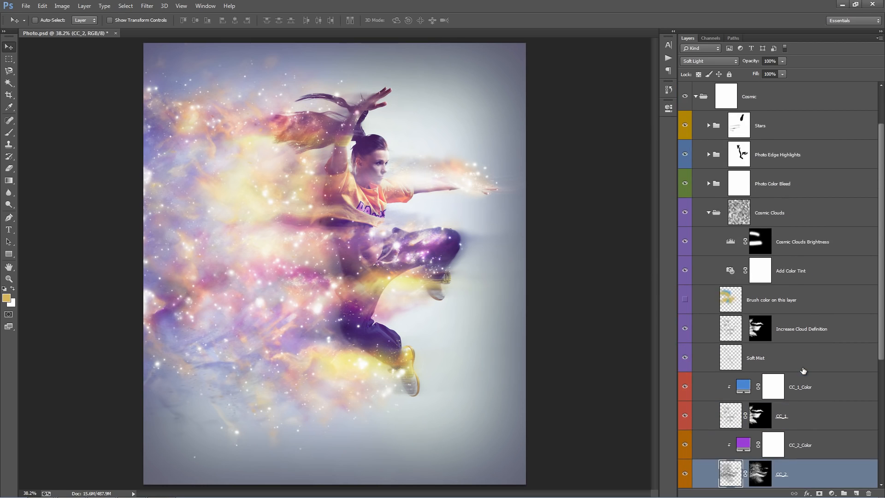
scroll(803, 370, up, 2)
click(732, 274)
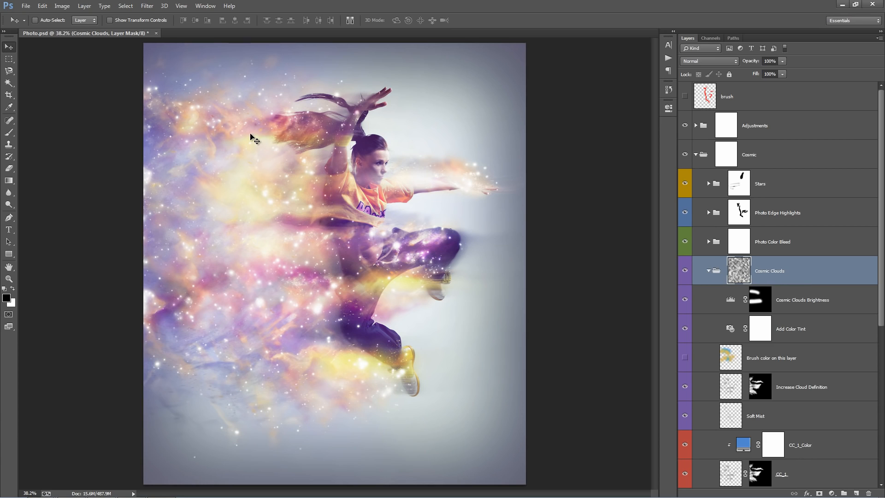
click(709, 274)
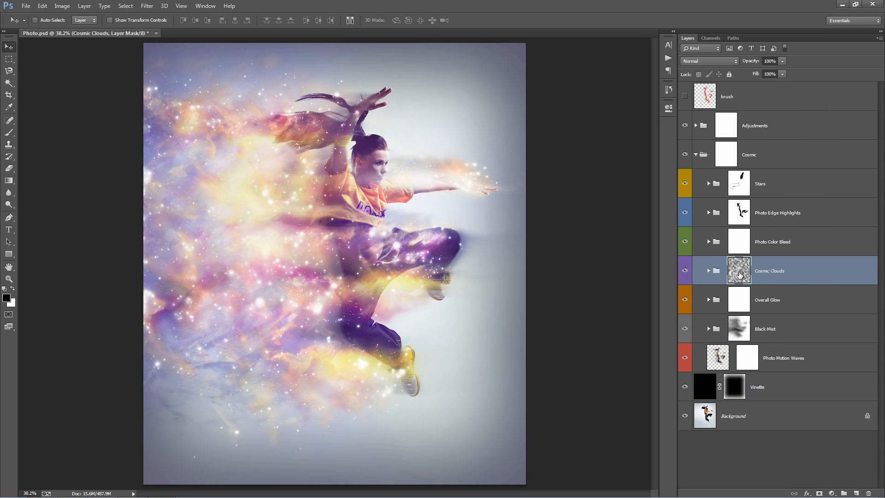
Compare the Cosmic Clouds mask at 0% and 100% density, and settle on an intermediate density.
double_click(739, 276)
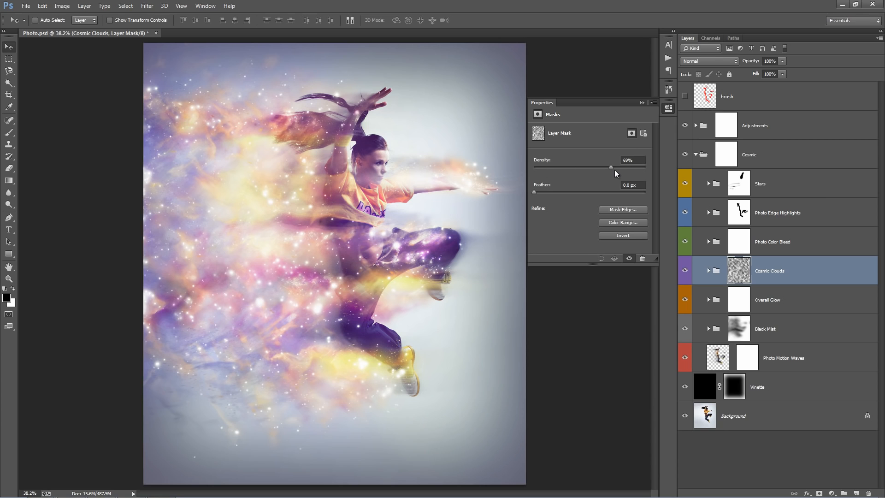
drag(610, 170, 531, 169)
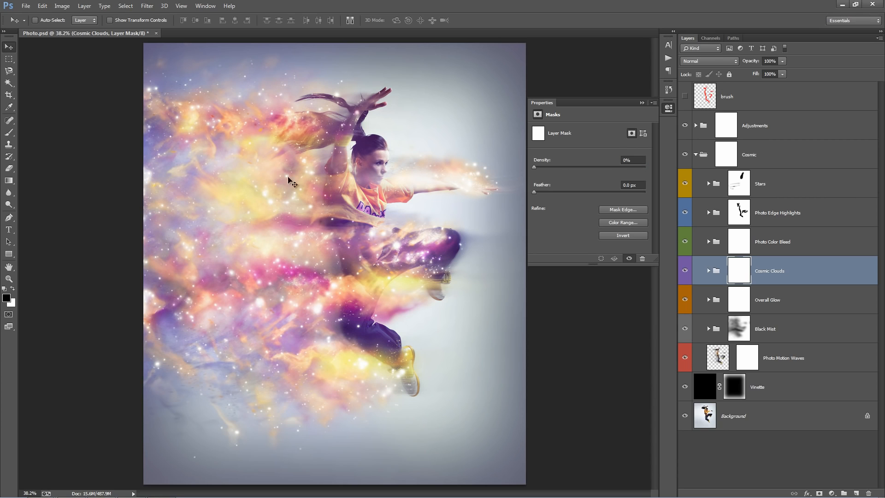
drag(536, 170, 652, 176)
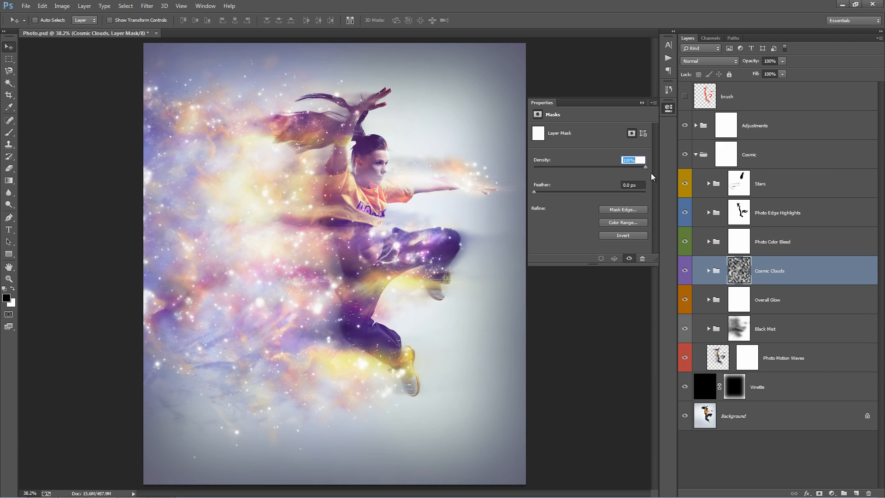
drag(652, 177, 495, 179)
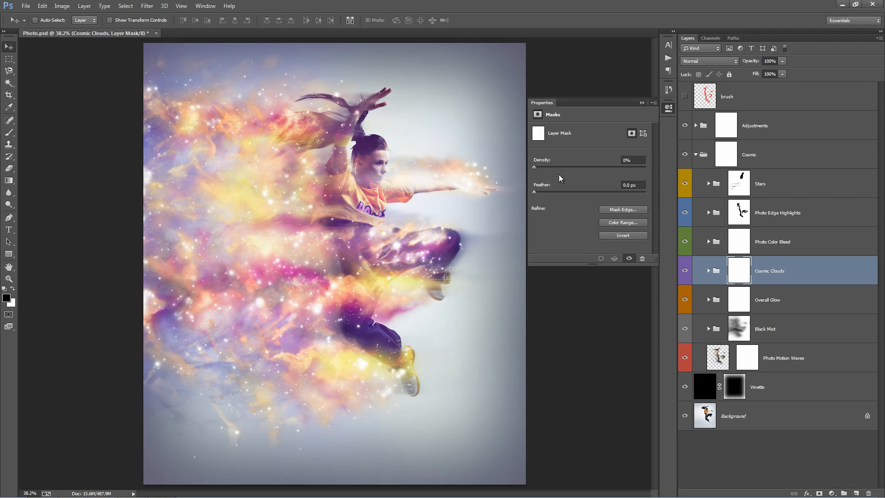
drag(533, 169, 597, 170)
click(641, 102)
Compare the image with the Overall Glow group shown and hidden.
click(823, 295)
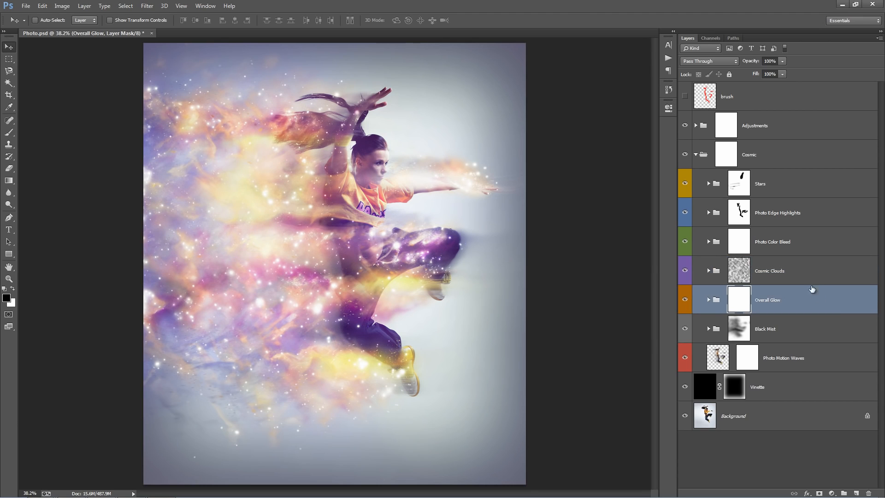
click(686, 300)
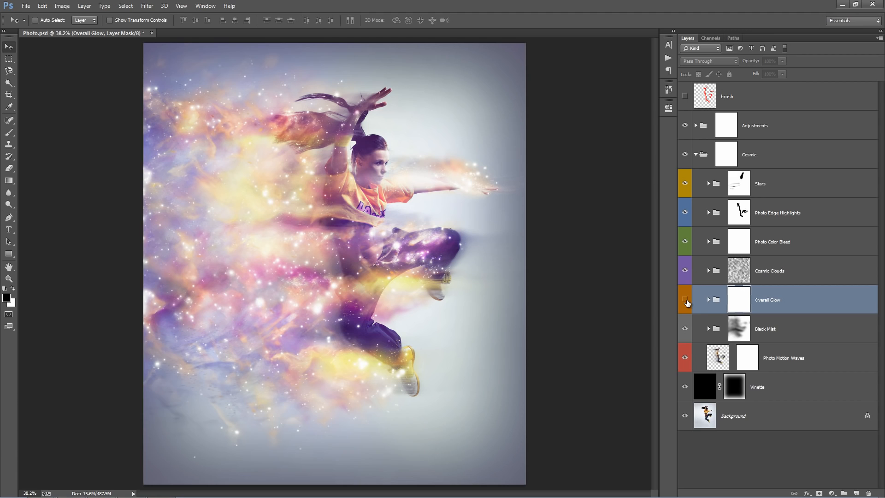
click(685, 300)
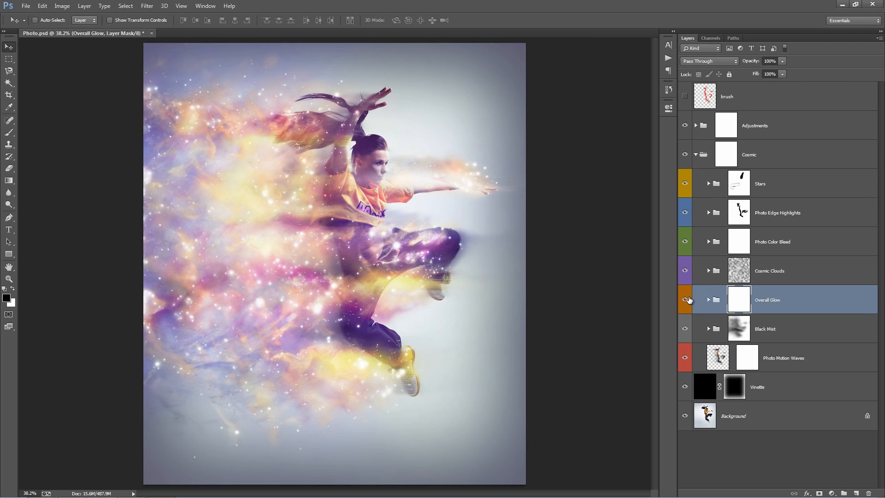
click(685, 300)
Expand the Overall Glow group and set the hue of its Change Glow Color adjustment to +101.
click(708, 299)
click(807, 360)
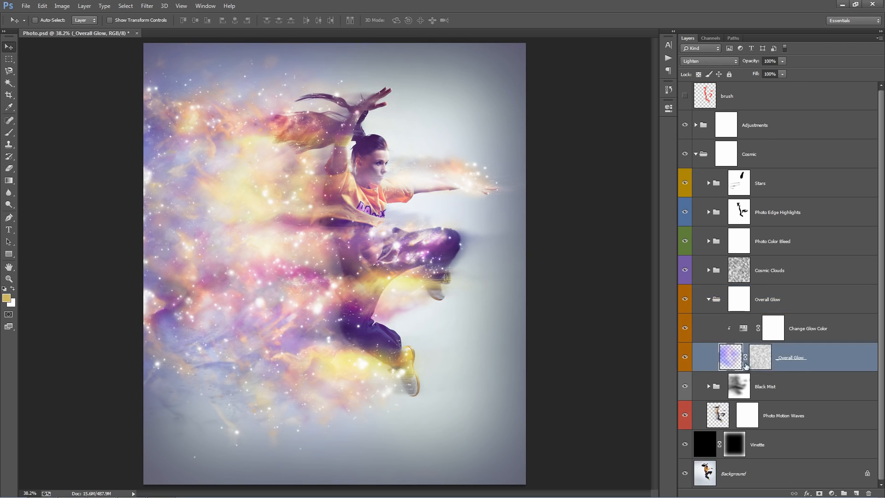
double_click(743, 328)
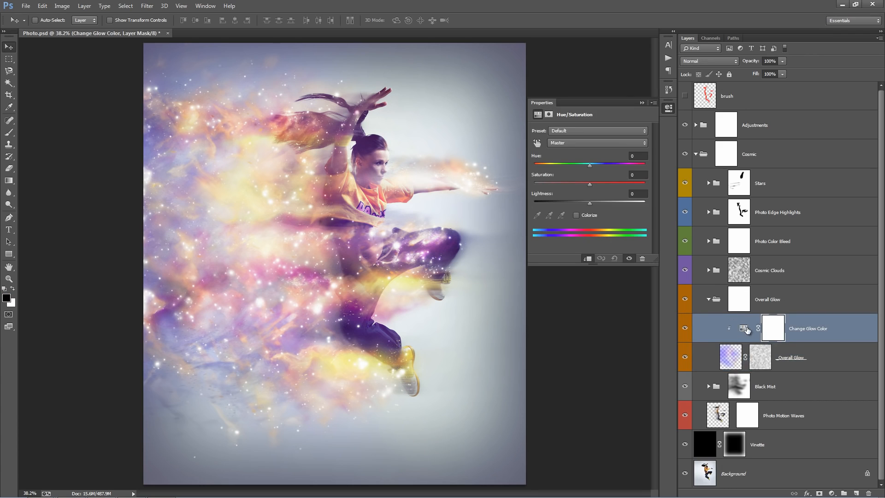
drag(589, 165, 626, 166)
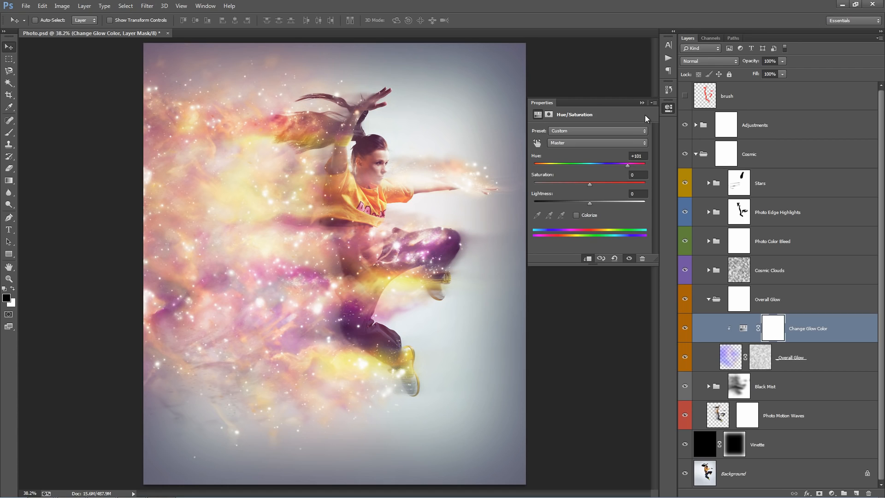
click(642, 102)
Try painting black with the Brush on the Overall Glow group's mask over the dancer's face.
click(739, 300)
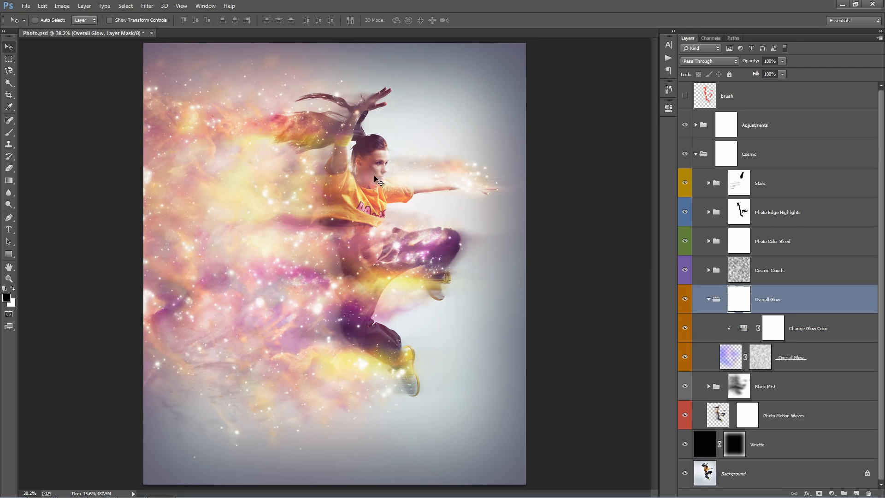
key(b)
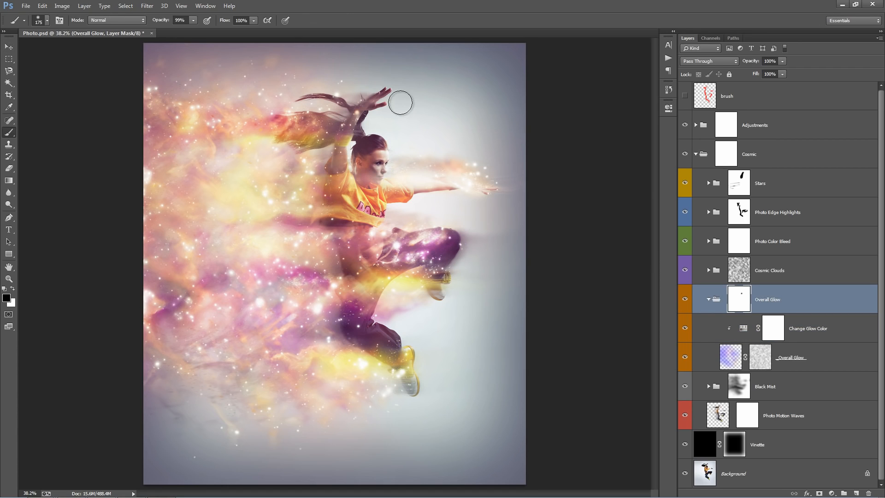
key(alt+[)
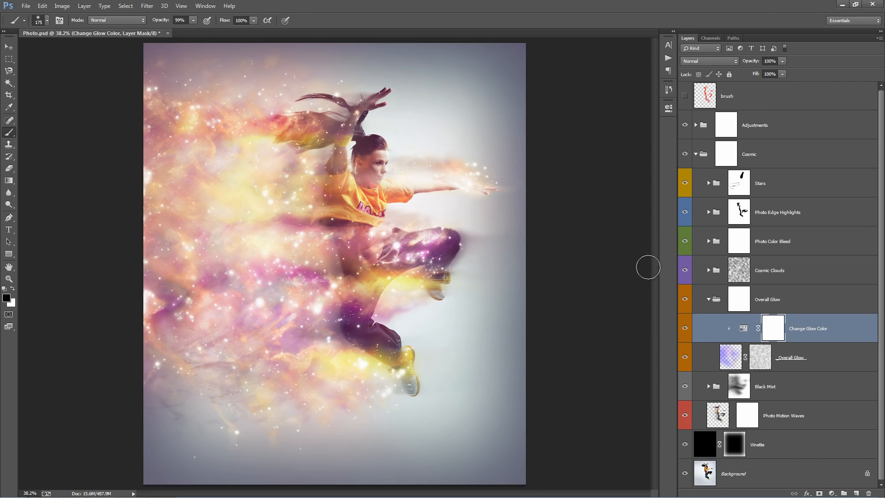
Try the Screen and Linear Dodge (Add) blend modes on the _Overall Glow_ layer and return it to Lighten.
click(808, 357)
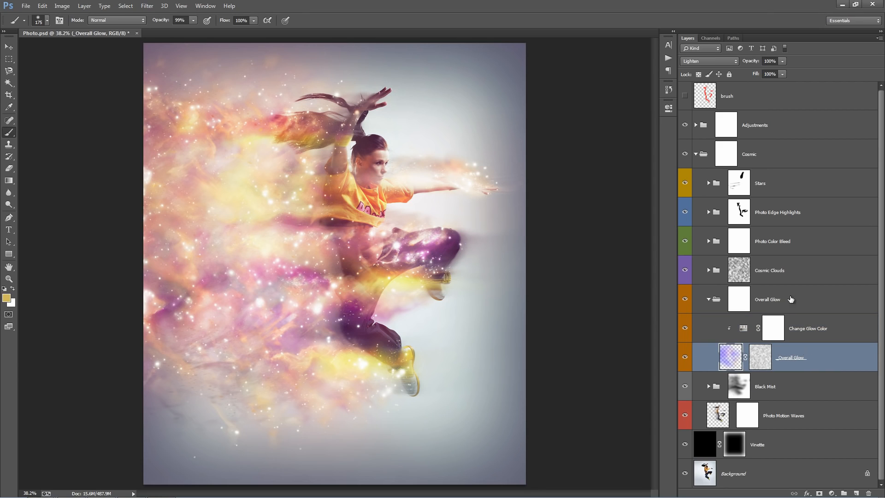
click(707, 60)
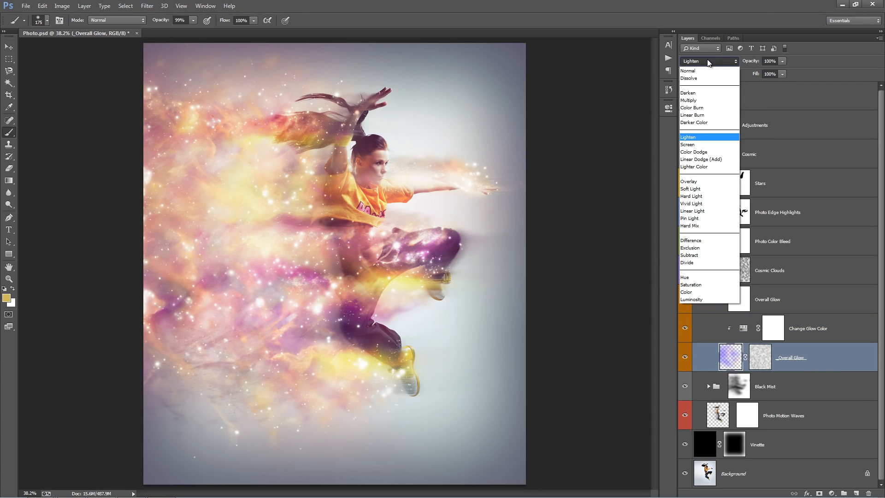
click(708, 147)
key(v)
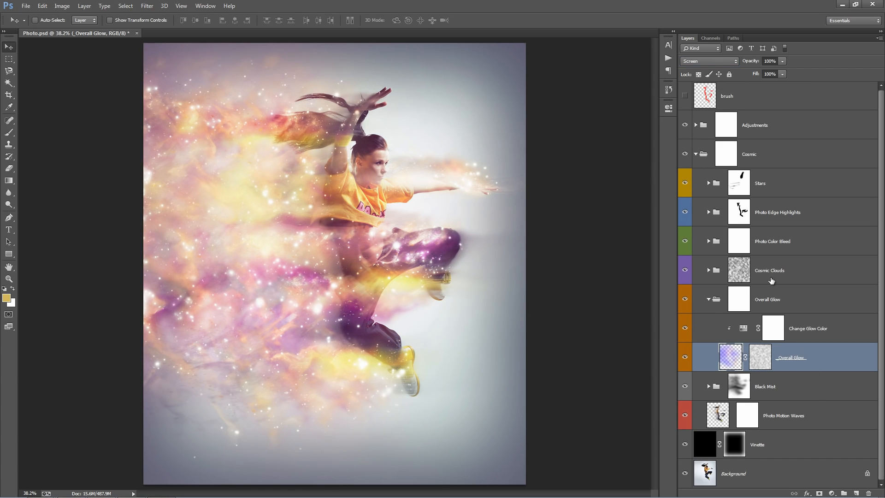
click(708, 61)
click(694, 136)
click(710, 60)
click(710, 159)
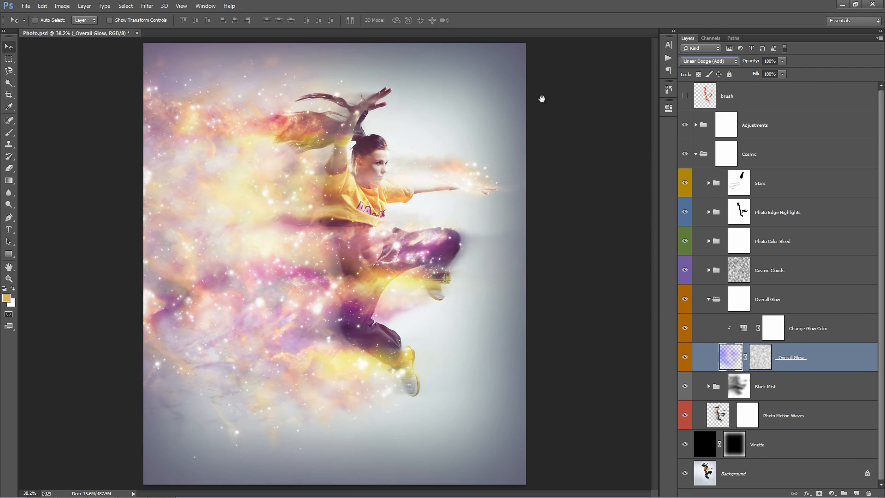
click(692, 59)
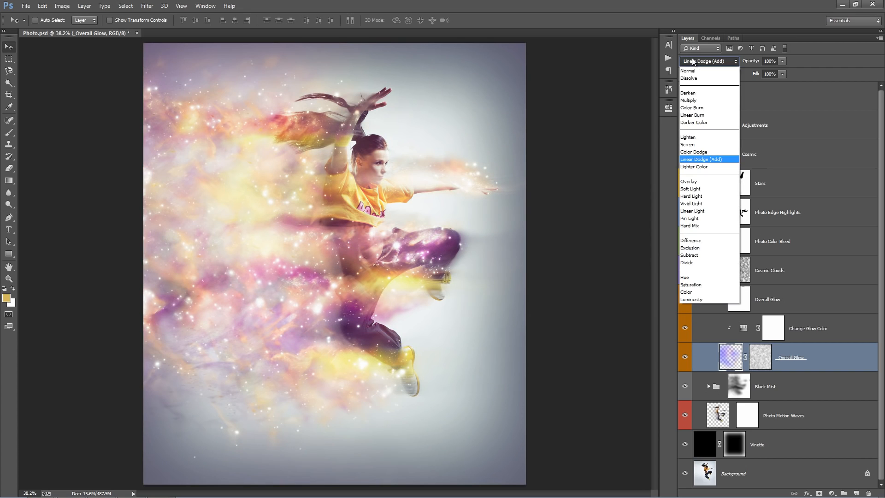
click(695, 137)
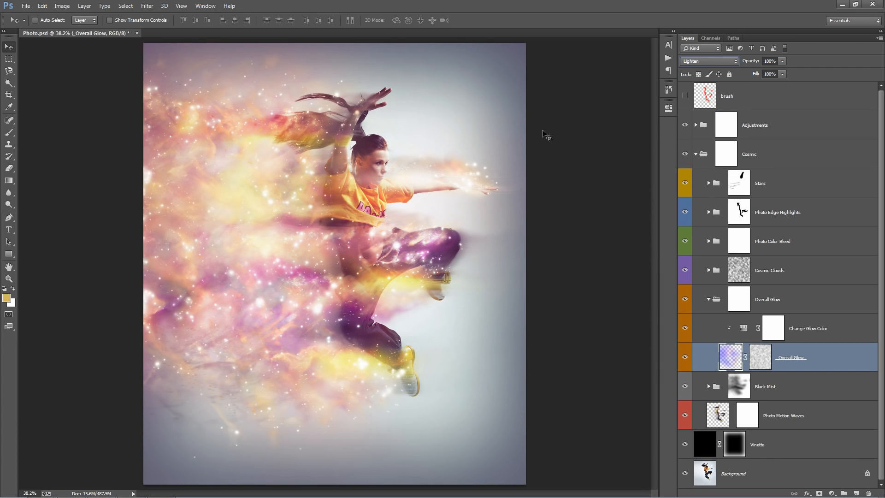
Collapse the Overall Glow group and compare the image with the Black Mist group shown and hidden.
click(806, 331)
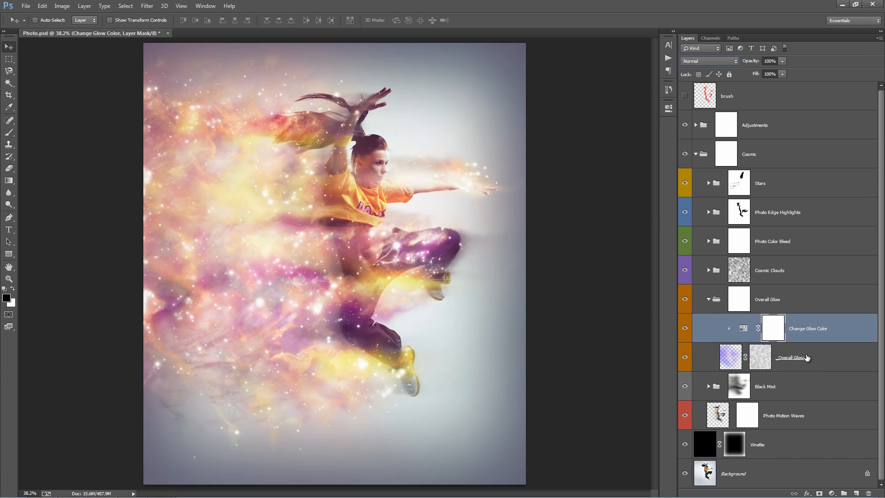
click(806, 358)
click(708, 300)
click(800, 335)
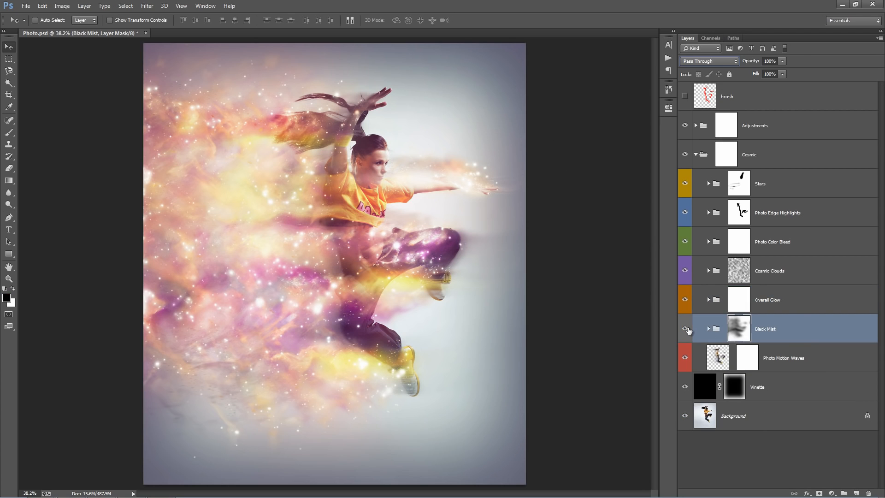
click(685, 328)
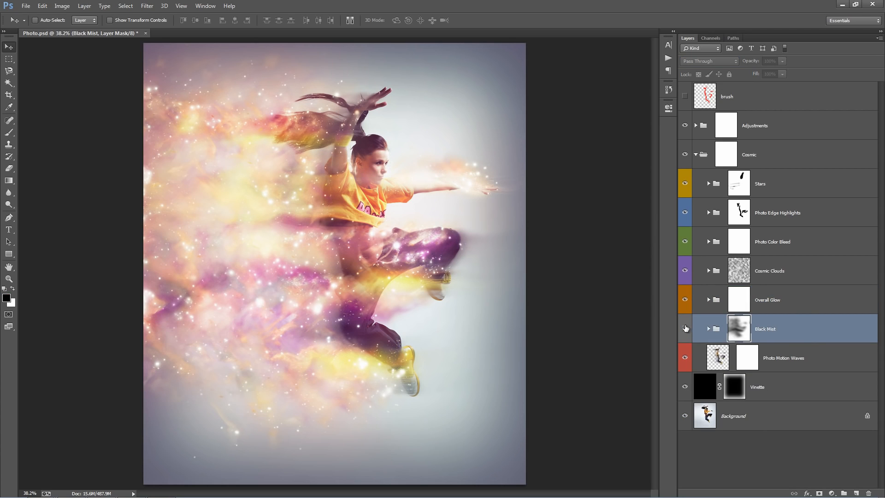
click(685, 328)
click(685, 328)
click(685, 328)
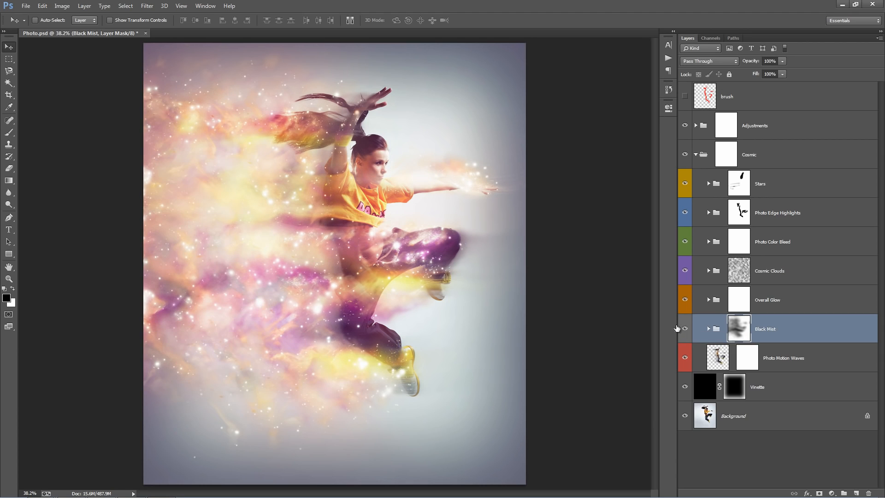
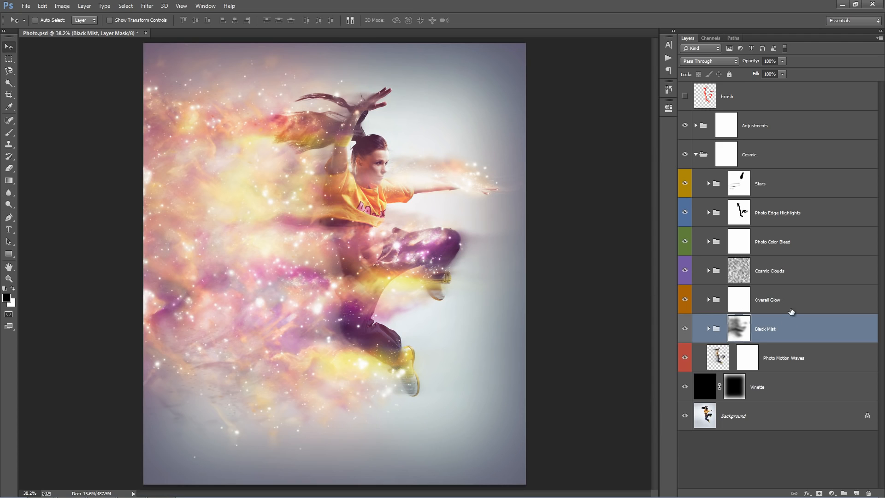
Hide the groups from Black Mist to Stars, compare the Photo Motion Waves layer shown and hidden, and show the groups again.
click(787, 333)
click(828, 361)
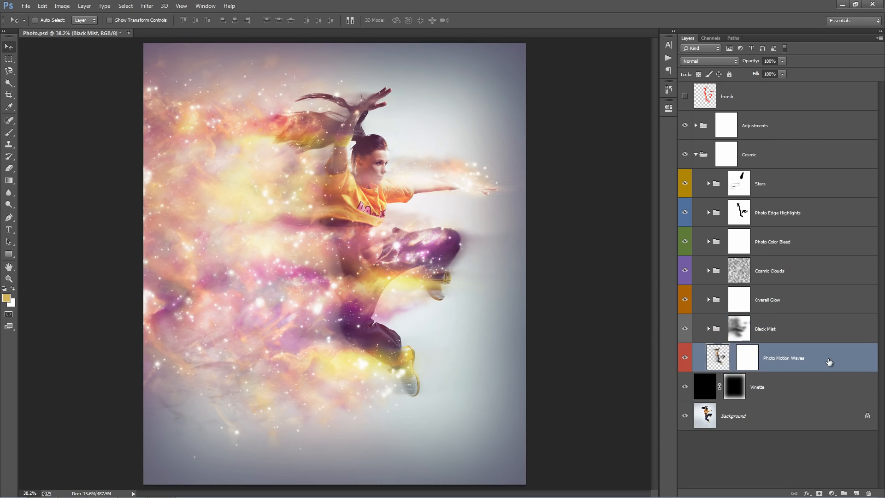
drag(685, 328, 690, 186)
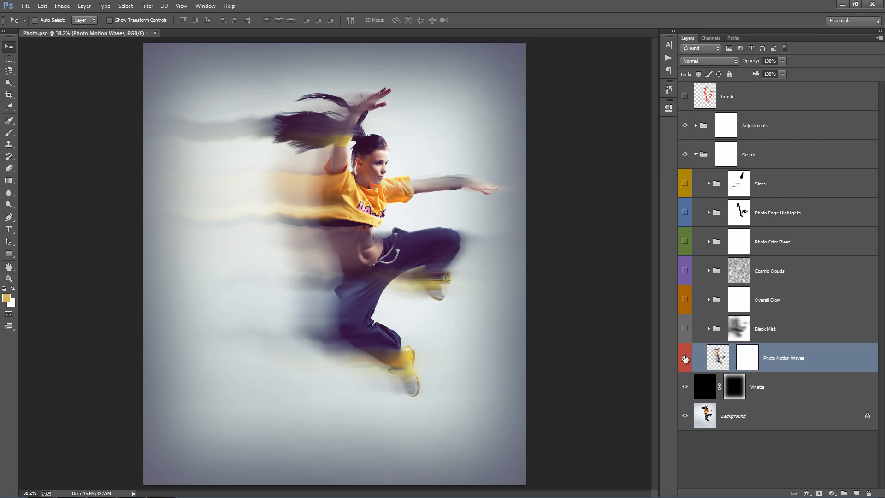
click(685, 357)
click(685, 357)
click(683, 96)
click(681, 97)
drag(685, 328, 686, 184)
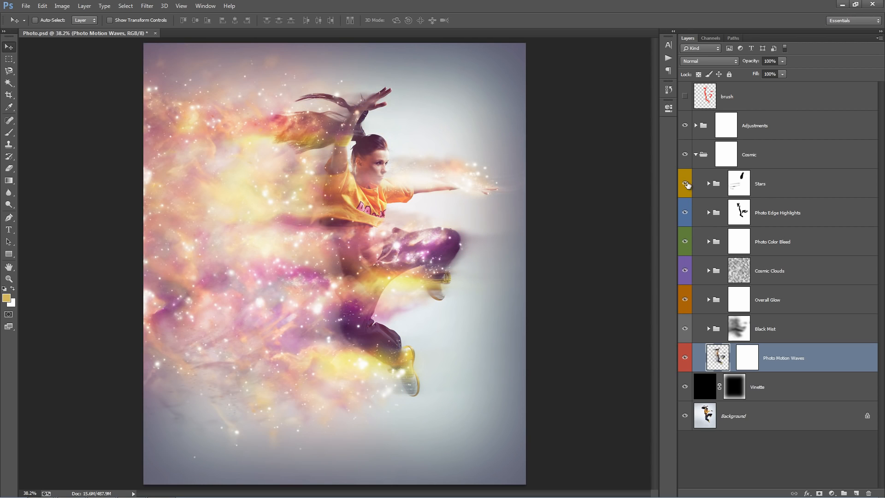
Compare the full cosmic effect with the Photo Motion Waves layer shown and hidden.
click(682, 356)
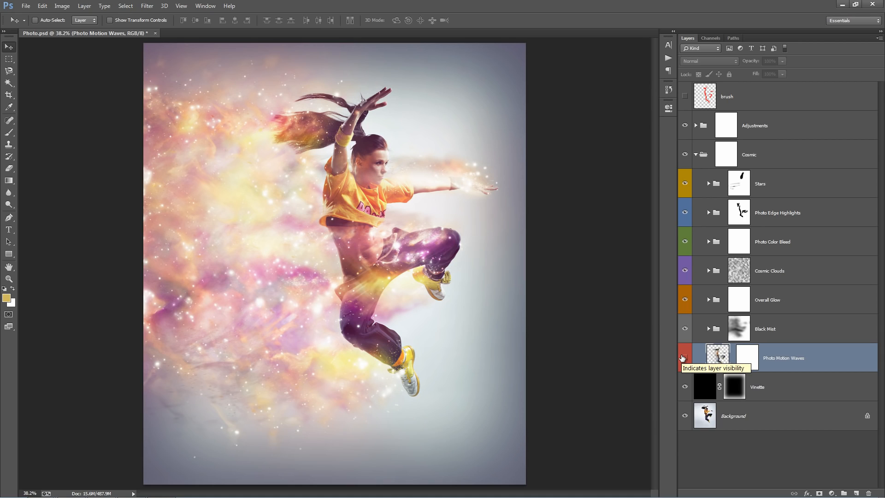
click(683, 356)
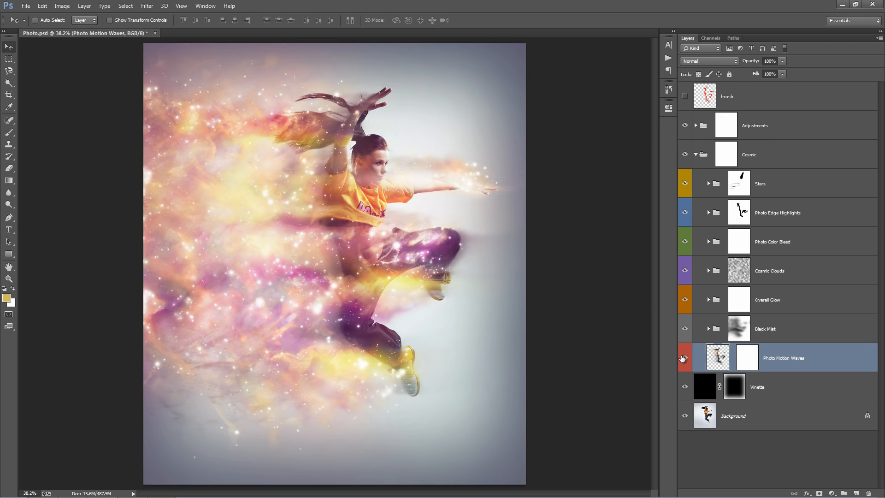
click(683, 358)
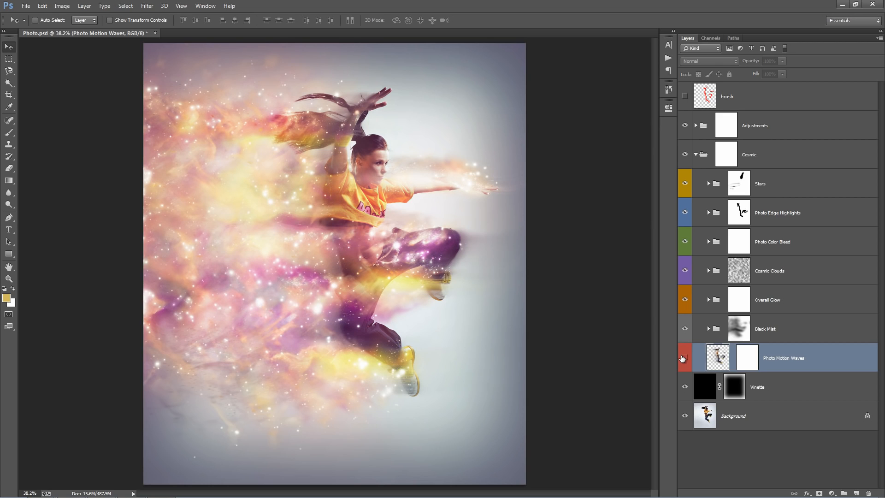
click(682, 357)
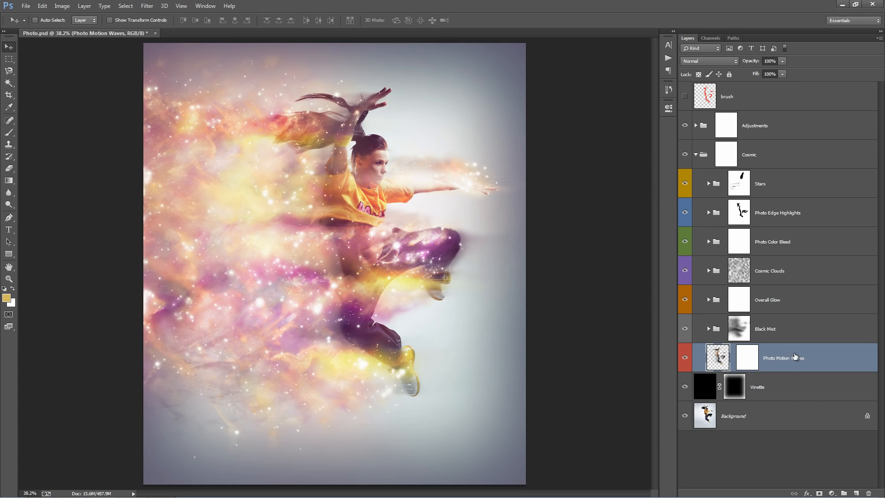
Check the Vinette layer's effect by toggling its visibility, and try moving it above the Stars group inside the Cosmic group.
click(715, 385)
click(685, 387)
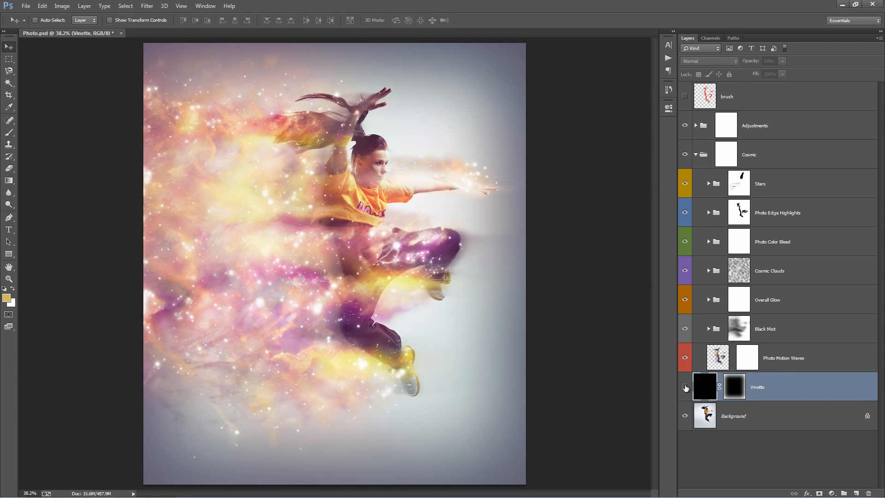
click(684, 387)
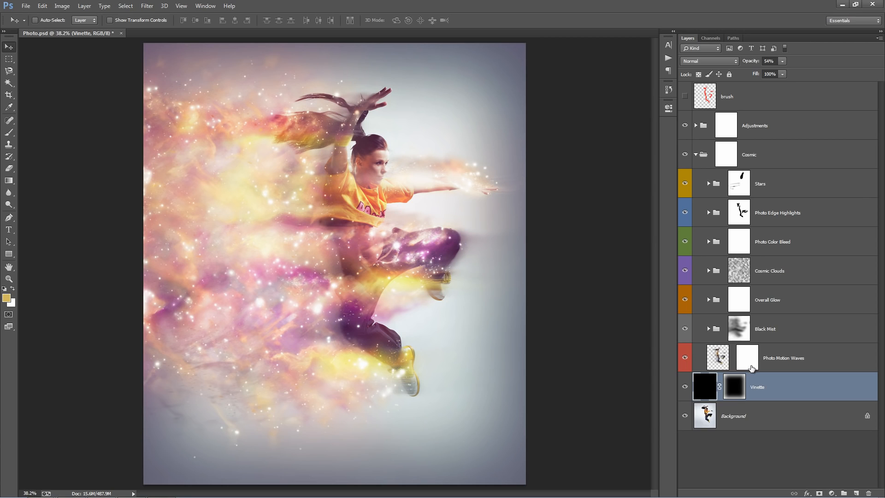
drag(776, 386, 801, 171)
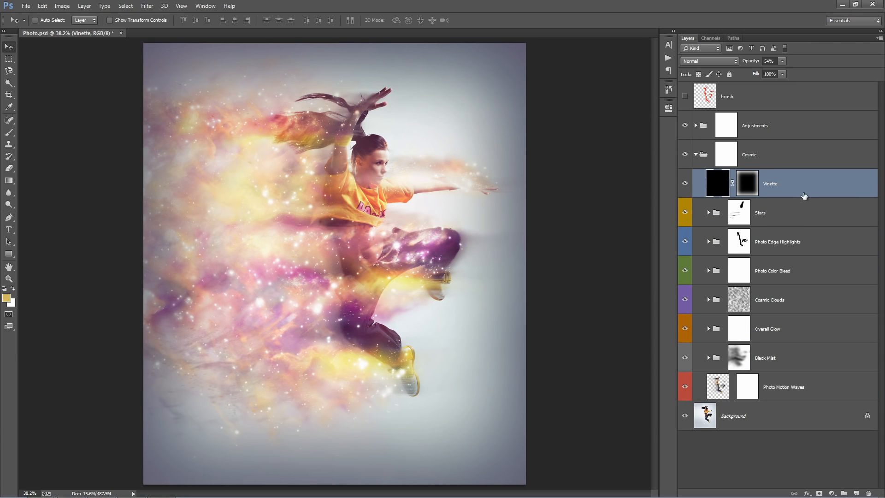
key(ctrl+z)
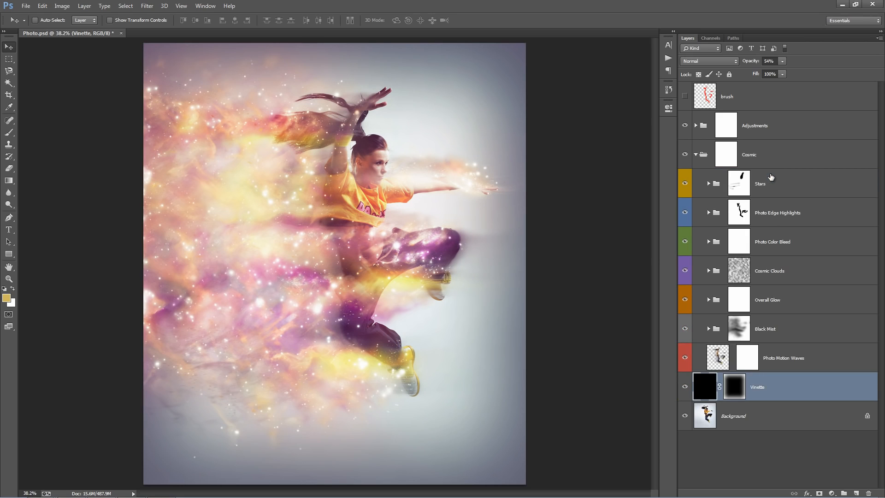
Collapse the Cosmic group and expand the Adjustments group.
click(784, 366)
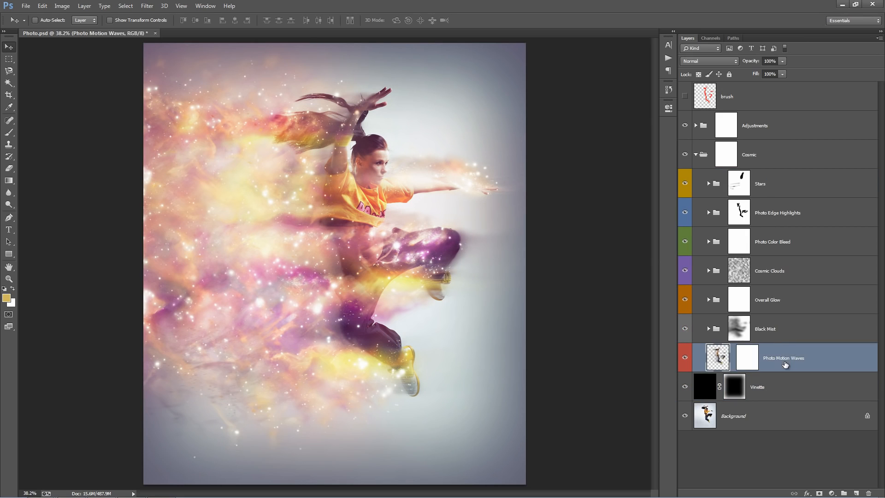
click(800, 310)
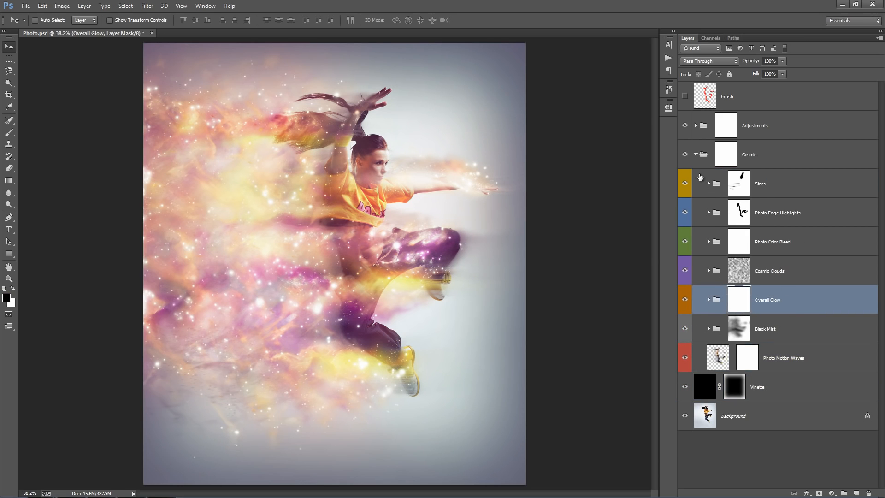
click(696, 154)
click(760, 133)
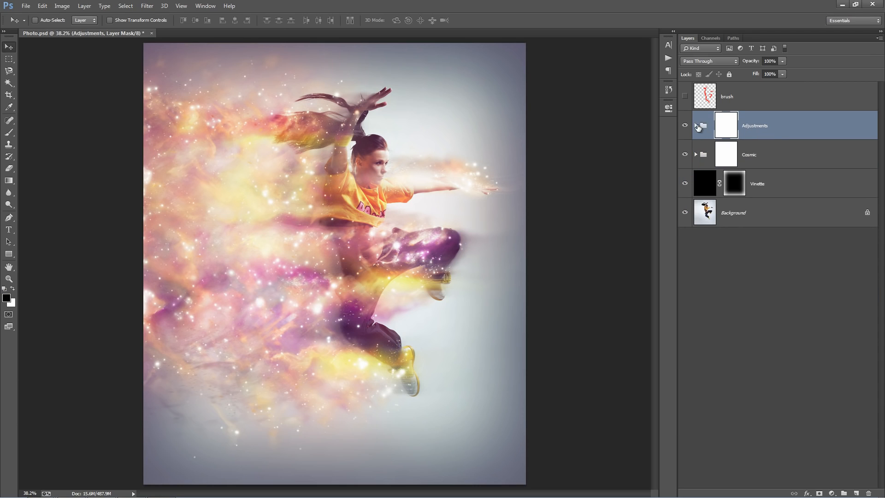
click(696, 126)
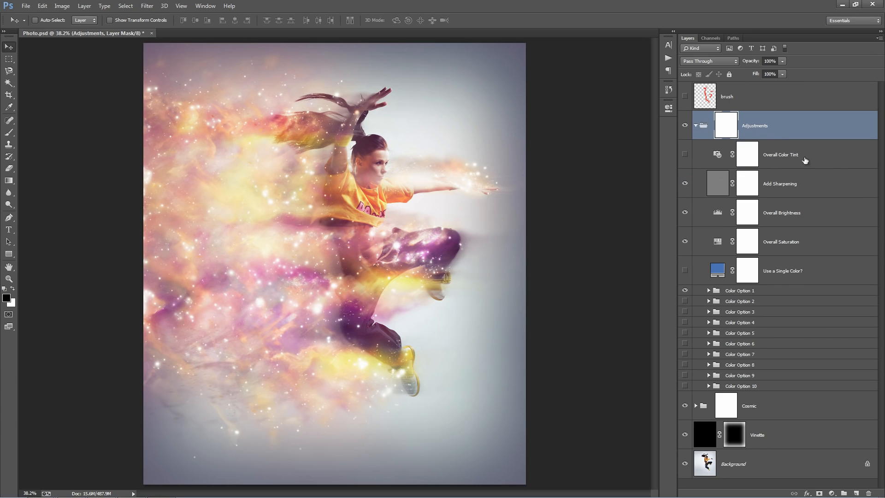
Show the Overall Color Tint layer and set its photo filter to Warming Filter (81) with 38% density.
click(827, 159)
click(686, 156)
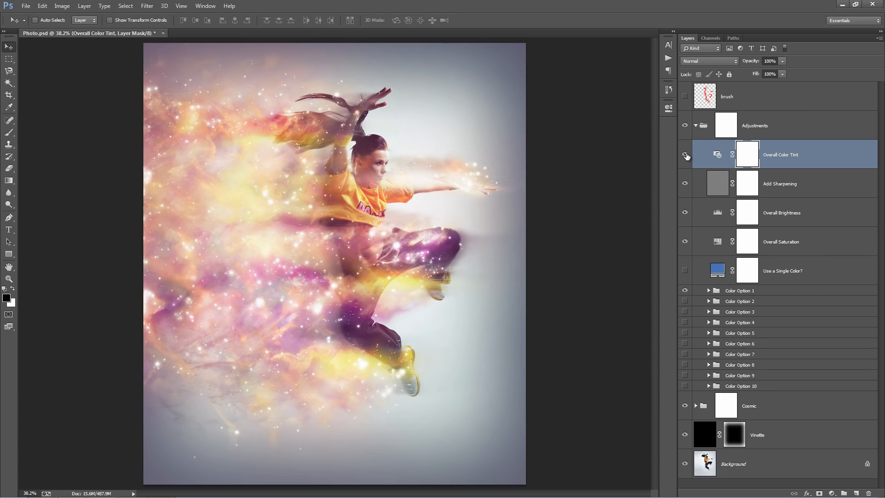
double_click(718, 155)
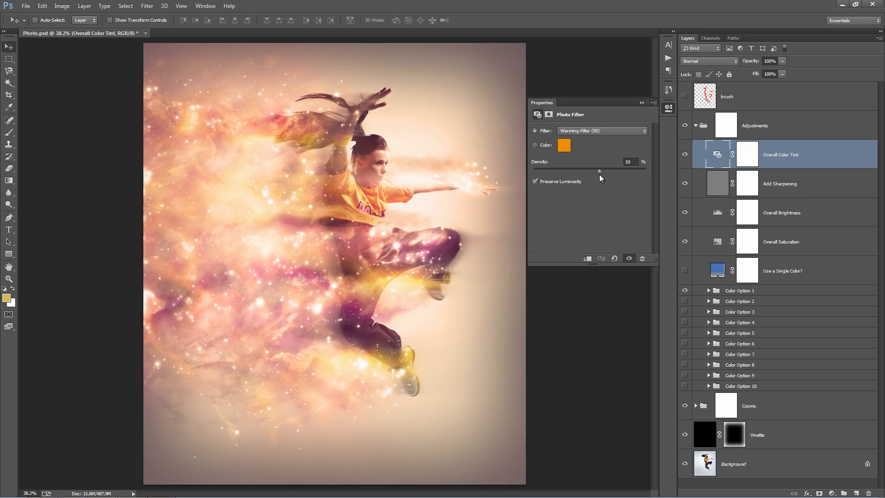
click(597, 131)
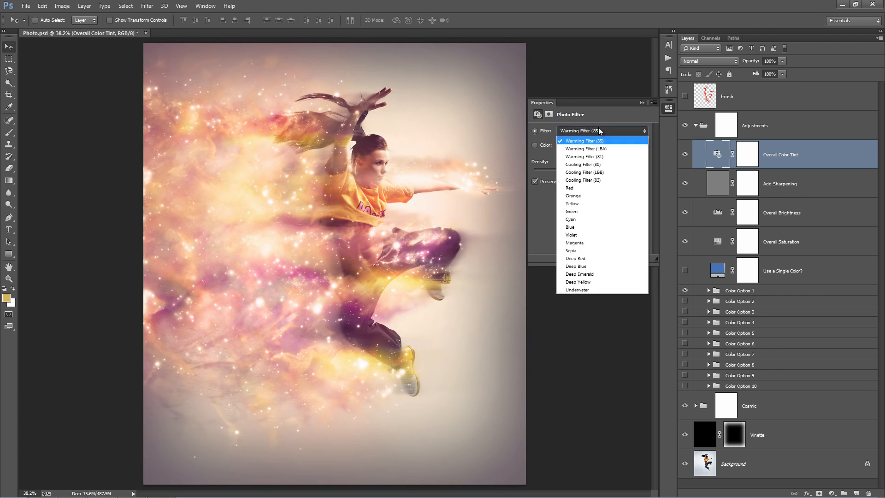
click(594, 137)
key(Down)
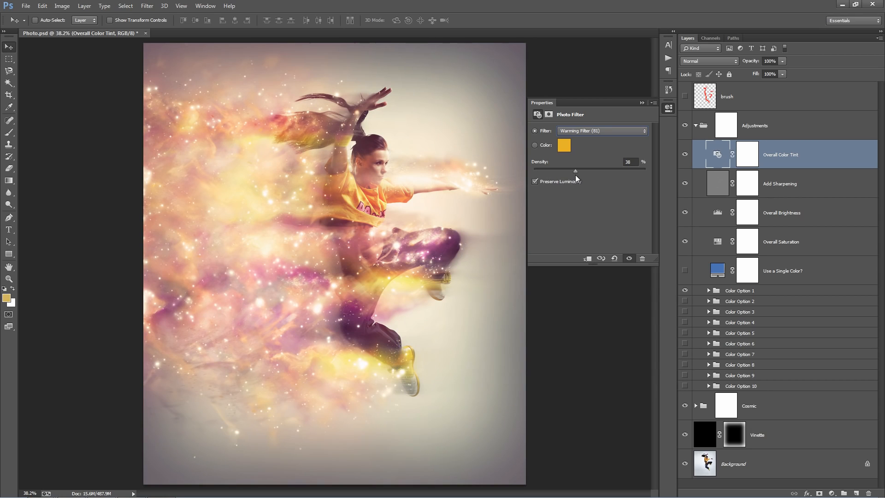
click(639, 103)
Compare the image with the Add Sharpening layer shown and hidden, and set the layer's opacity to 100%.
click(811, 181)
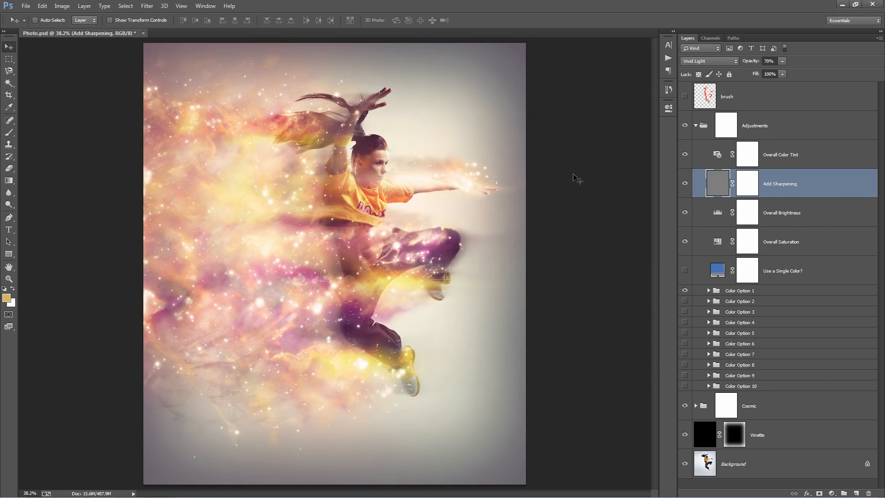
click(685, 183)
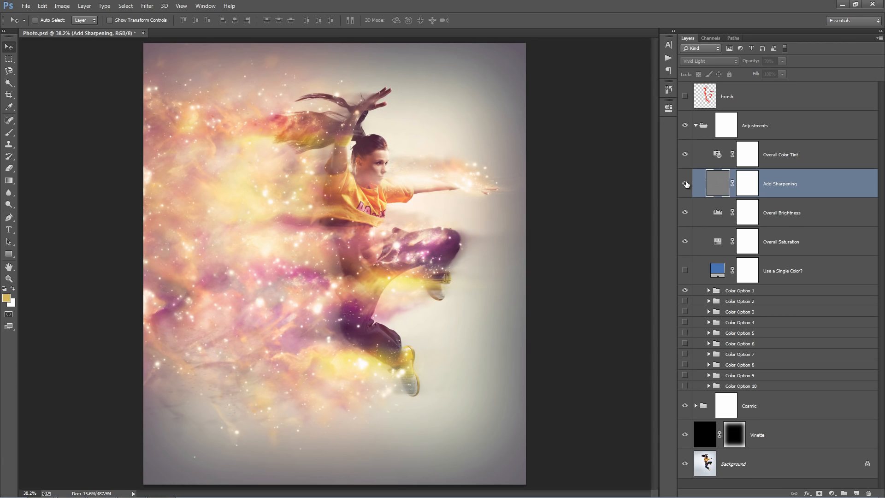
click(684, 183)
click(684, 183)
click(685, 183)
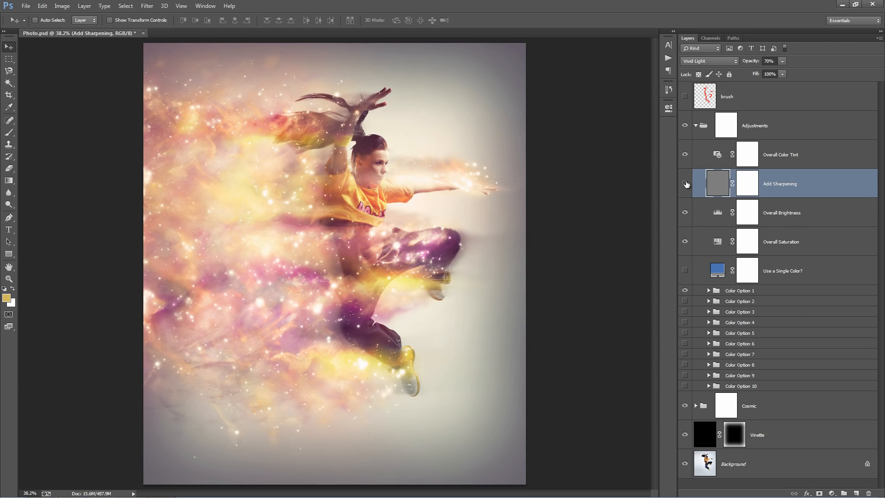
click(685, 183)
drag(745, 65, 855, 69)
Try duplicating the Add Sharpening layer, undo the duplication, and compare the original layer shown and hidden.
key(ctrl+j)
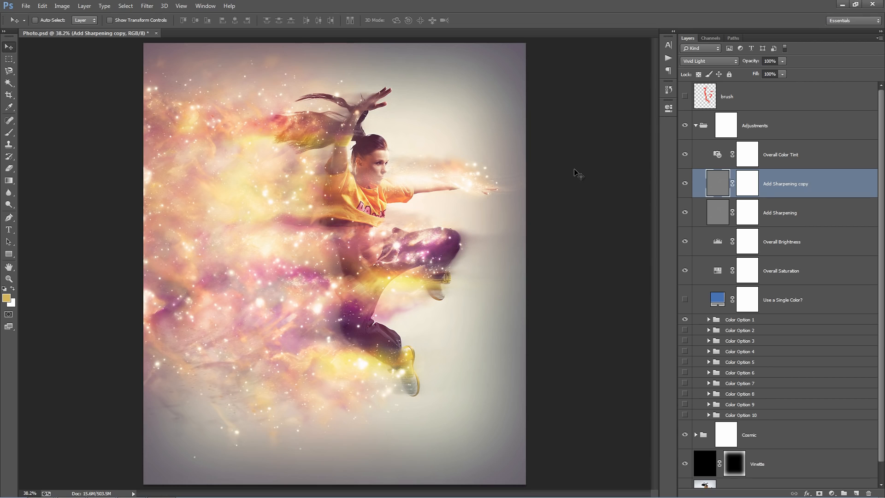
key(ctrl+z)
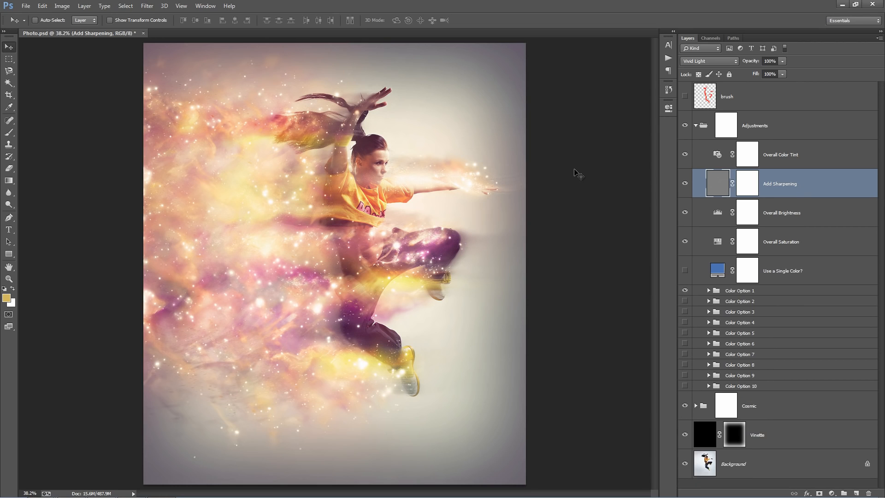
click(684, 184)
click(685, 184)
Try a black input level of 36 in the Overall Brightness Levels adjustment and return it to 0.
click(717, 214)
double_click(717, 213)
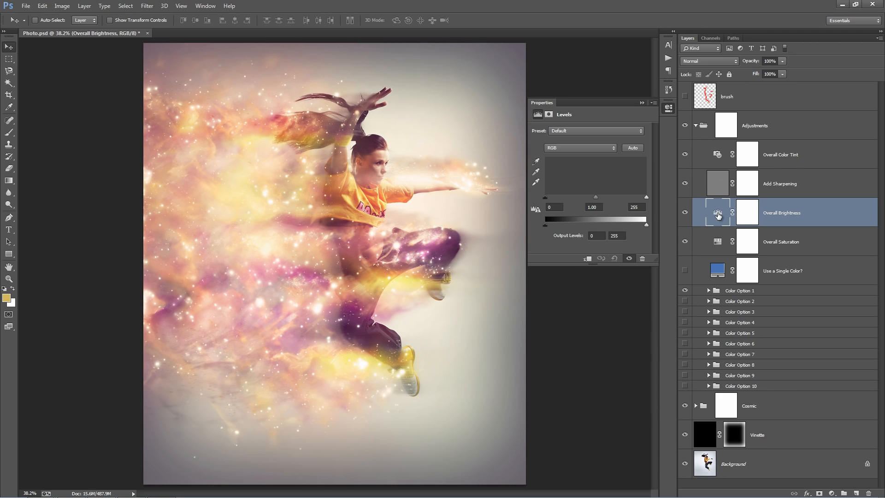
drag(560, 199, 562, 201)
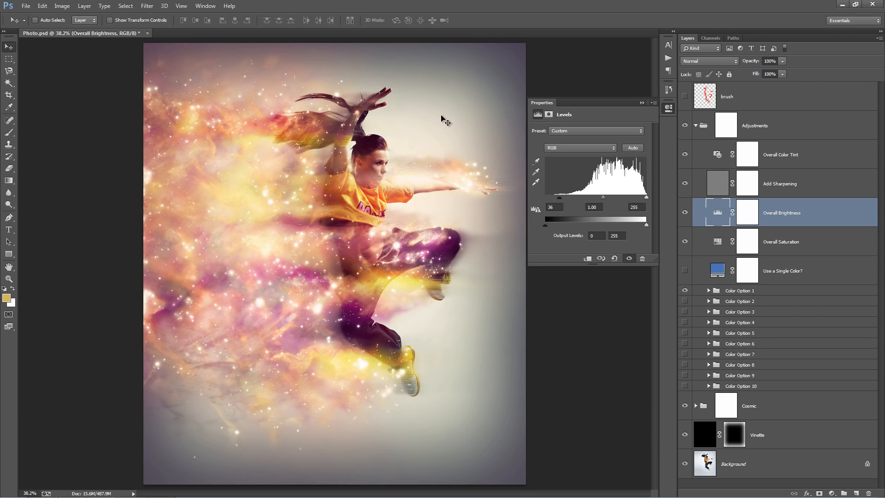
drag(559, 200, 537, 200)
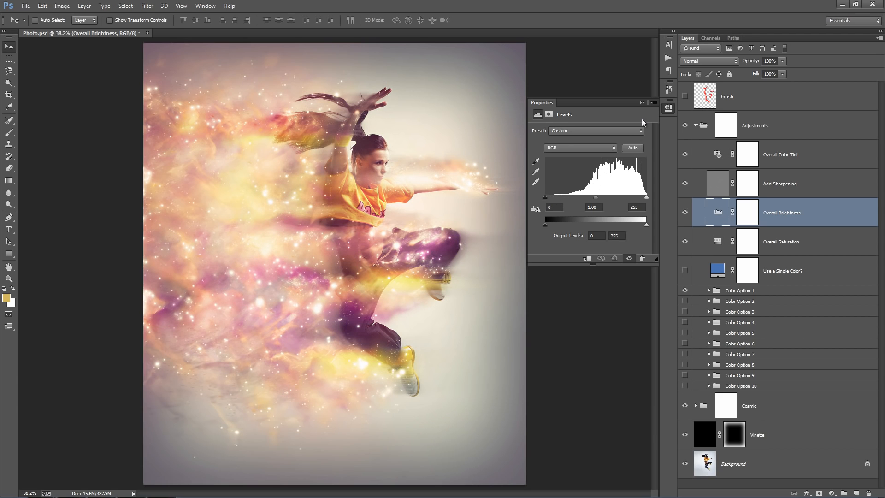
click(641, 103)
Set the saturation of the Overall Saturation adjustment to +15.
click(826, 250)
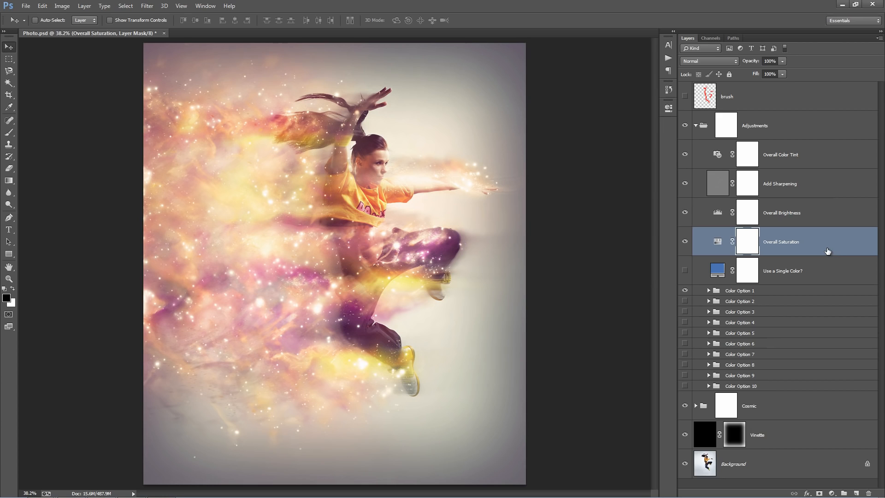
double_click(718, 242)
mouse_move(590, 186)
mouse_down()
mouse_move(600, 185)
mouse_move(591, 185)
mouse_up()
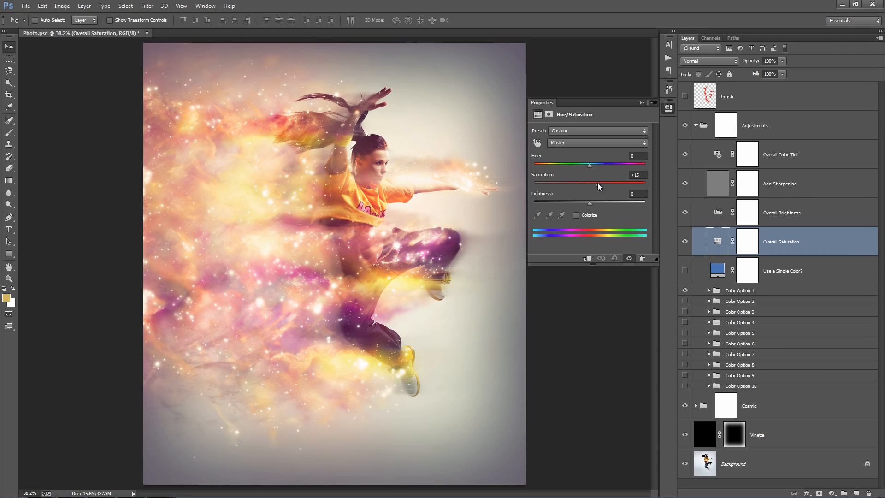
drag(597, 183, 597, 183)
click(641, 102)
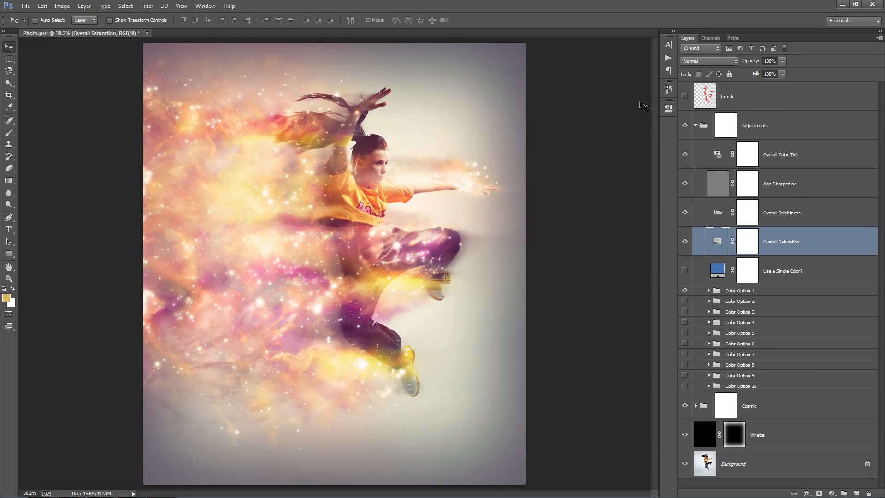
Show the Use a Single Color? layer, try teal, blue and black fill colors, cancel the color change, and hide the layer again.
click(804, 271)
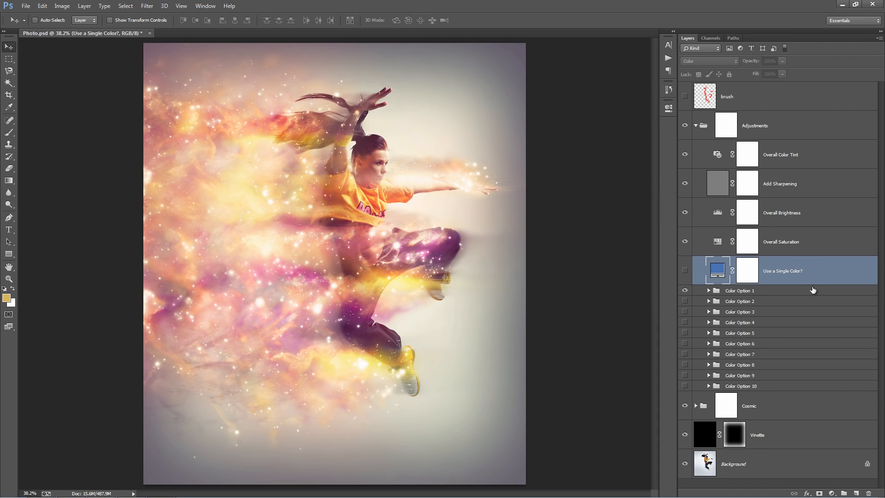
click(684, 271)
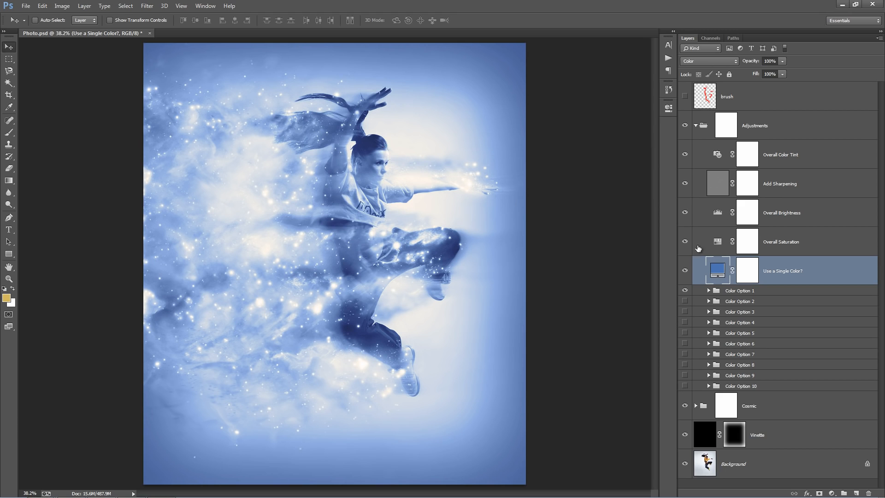
double_click(713, 268)
click(637, 135)
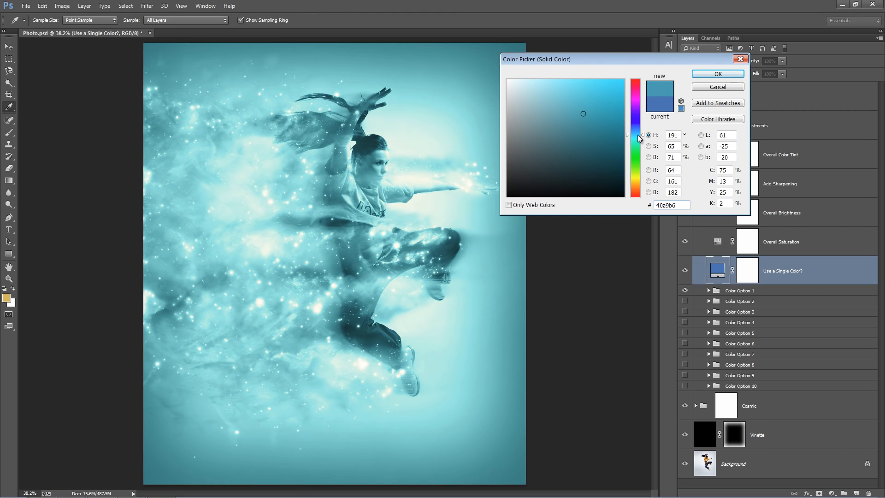
drag(638, 135, 637, 132)
mouse_move(585, 144)
mouse_down()
mouse_move(454, 227)
mouse_move(484, 209)
mouse_up()
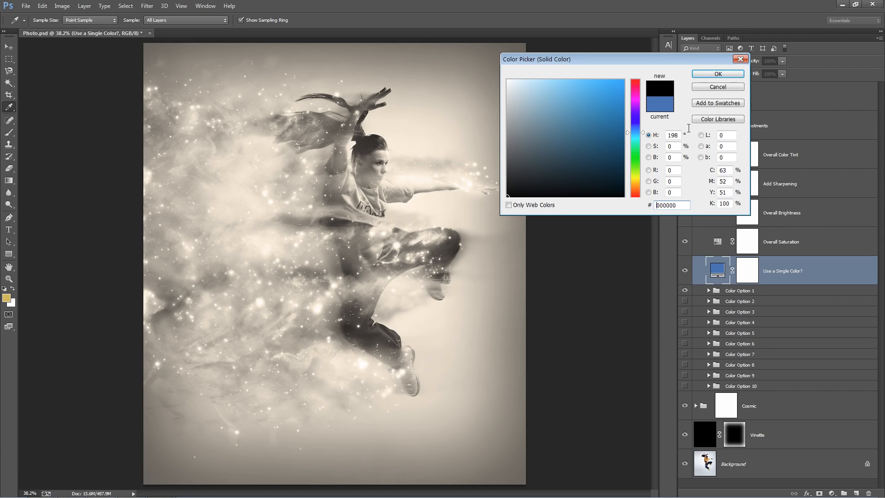
click(713, 87)
click(684, 270)
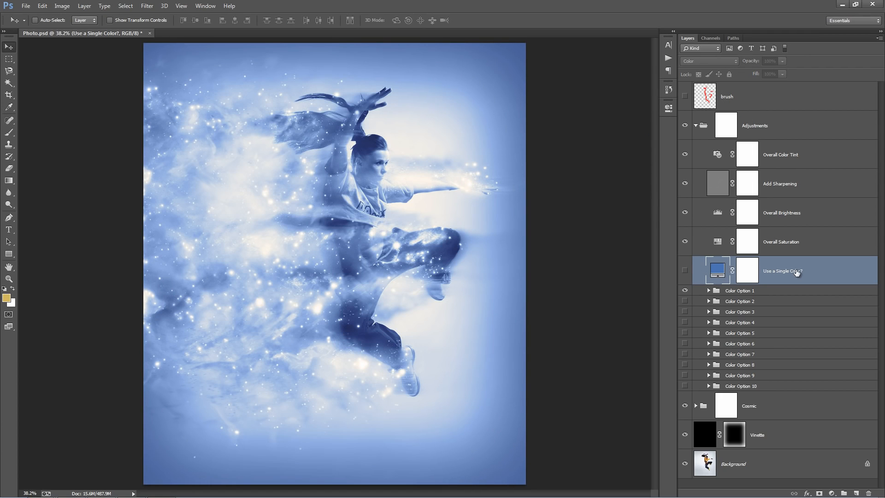
Hide the Color Option 1 group and preview Color Options 2 through 5 one at a time, hiding each after viewing.
click(766, 302)
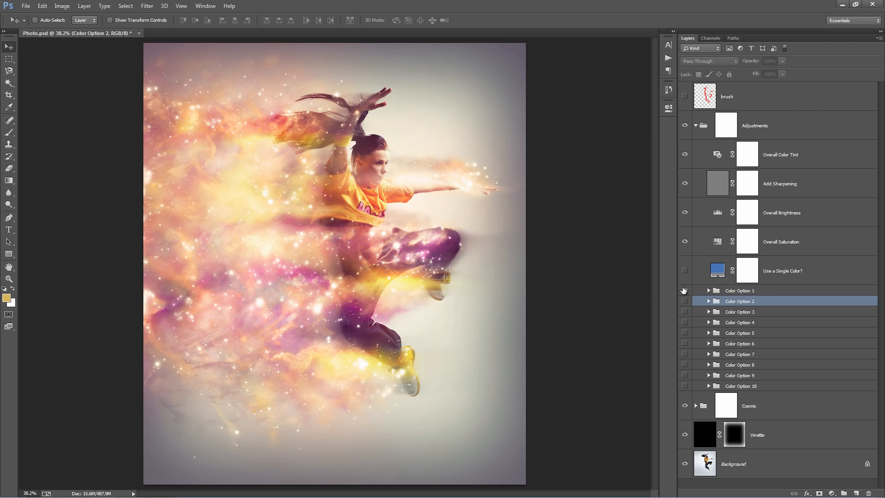
click(685, 302)
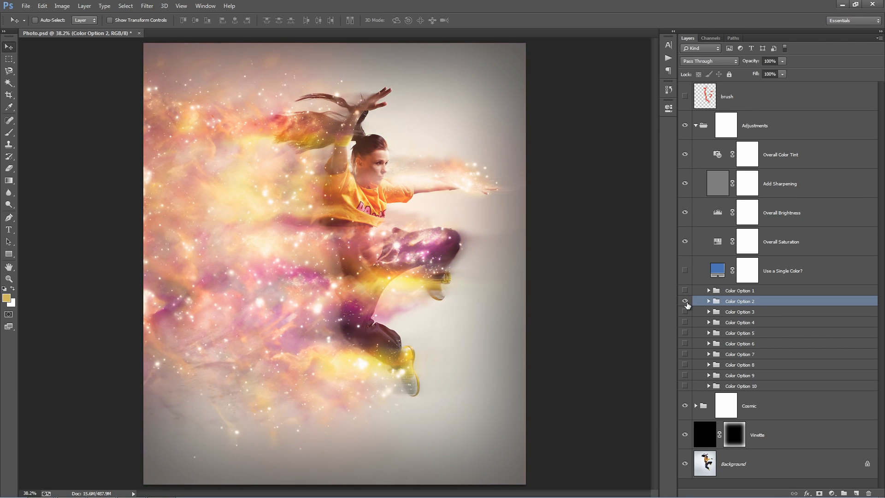
click(686, 302)
click(686, 313)
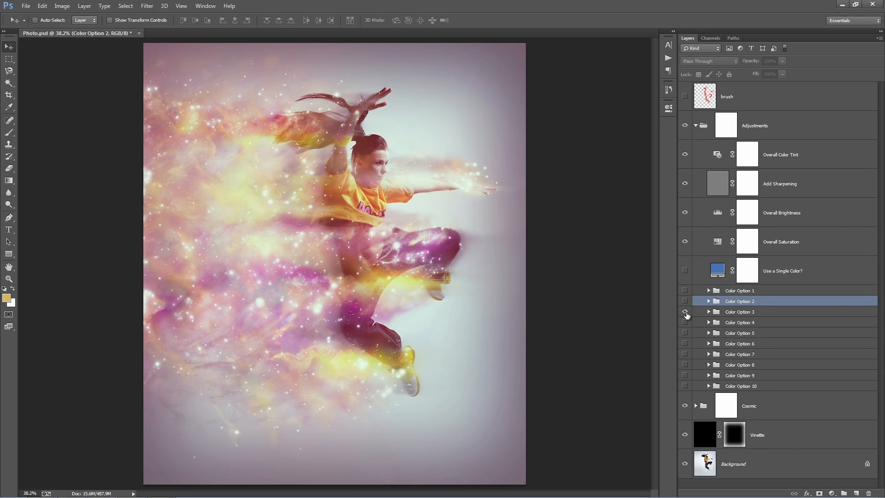
click(685, 311)
click(685, 322)
click(685, 322)
click(685, 333)
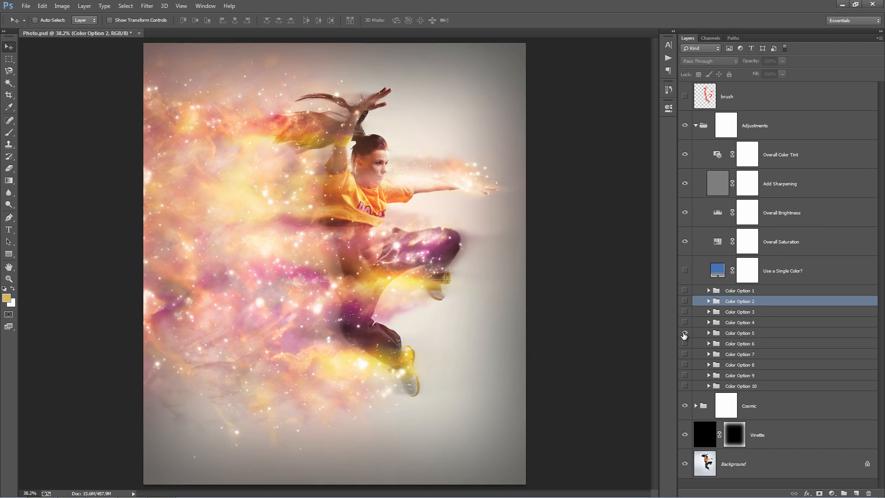
click(685, 333)
Show the Color Option 6 group, rename it as dfgdf, and hide it again.
click(685, 343)
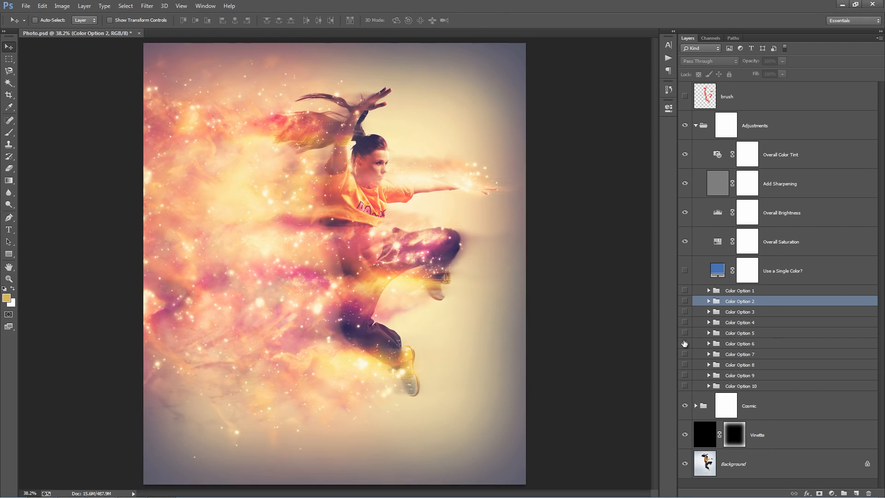
double_click(733, 344)
text(dfgdf)
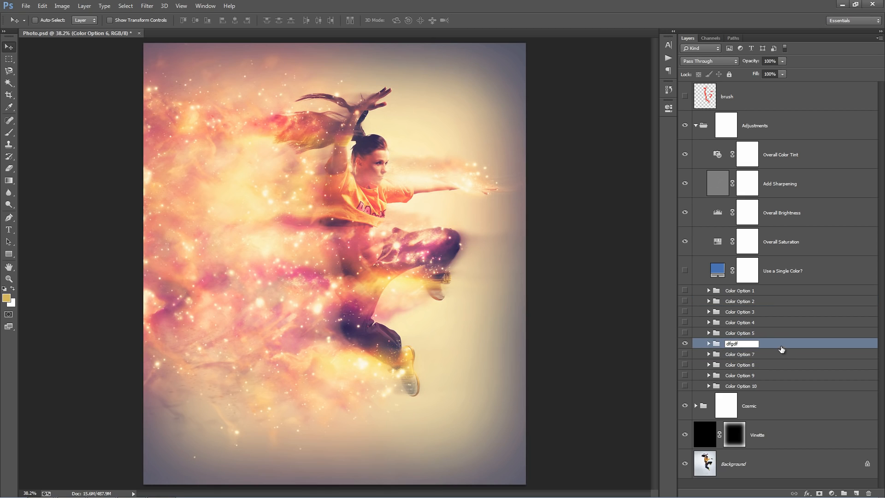
key(Return)
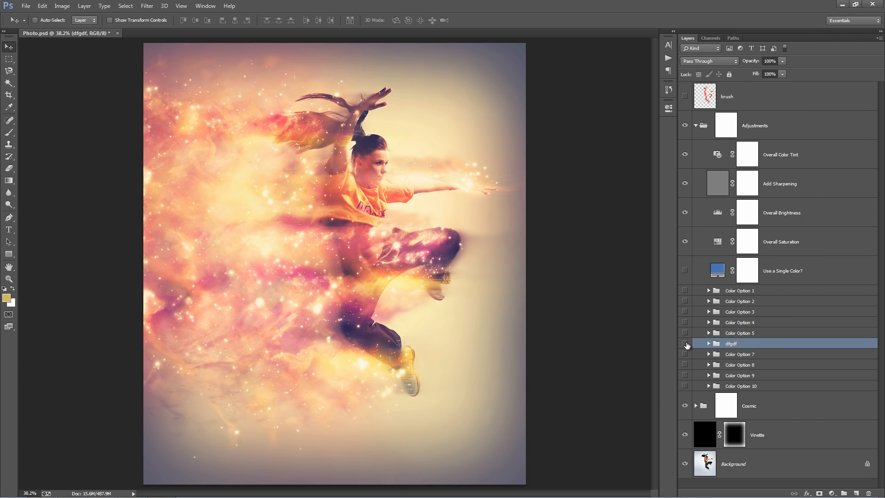
click(684, 343)
Show the Color Option 7 group, rename it as hjk, and hide it again.
click(685, 354)
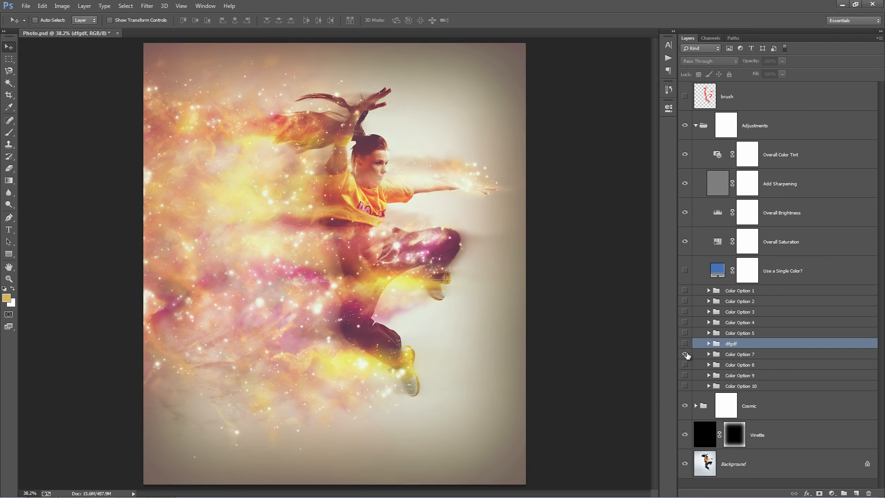
double_click(739, 355)
text(hjk)
key(Return)
click(685, 354)
Preview the Color Option 8, 9 and 10 groups one at a time, hiding each after viewing.
click(685, 364)
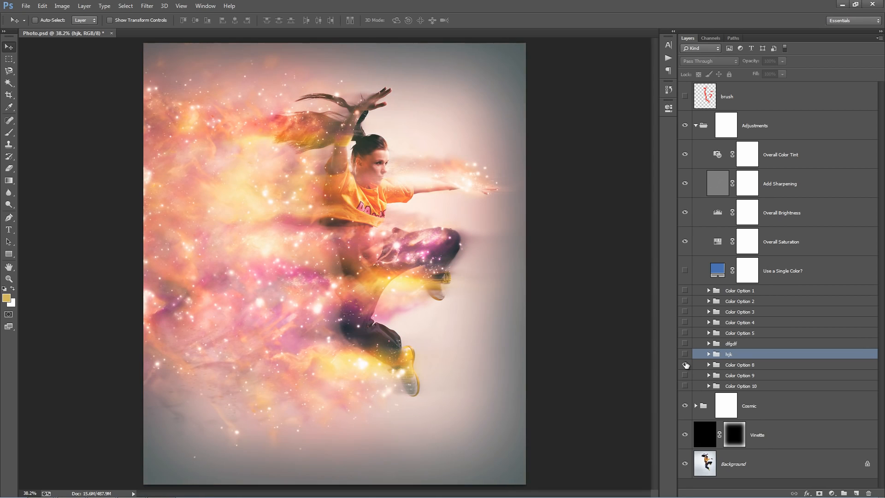
click(685, 364)
click(685, 375)
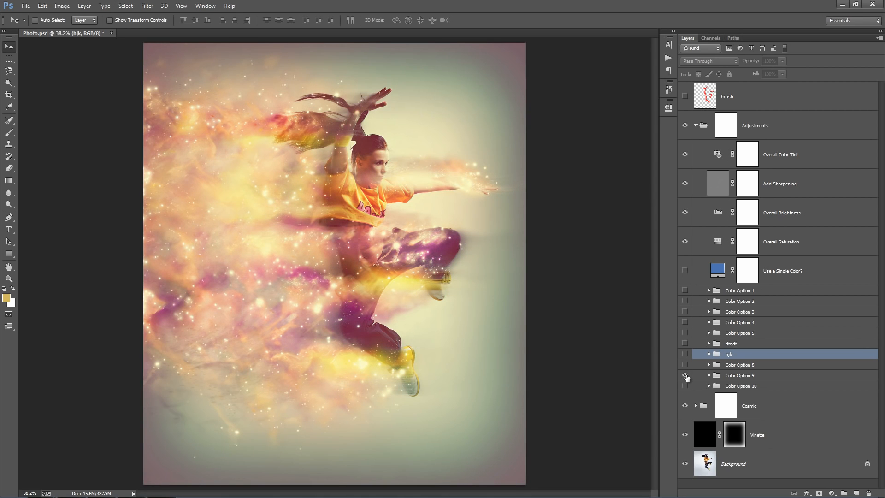
click(685, 375)
click(685, 385)
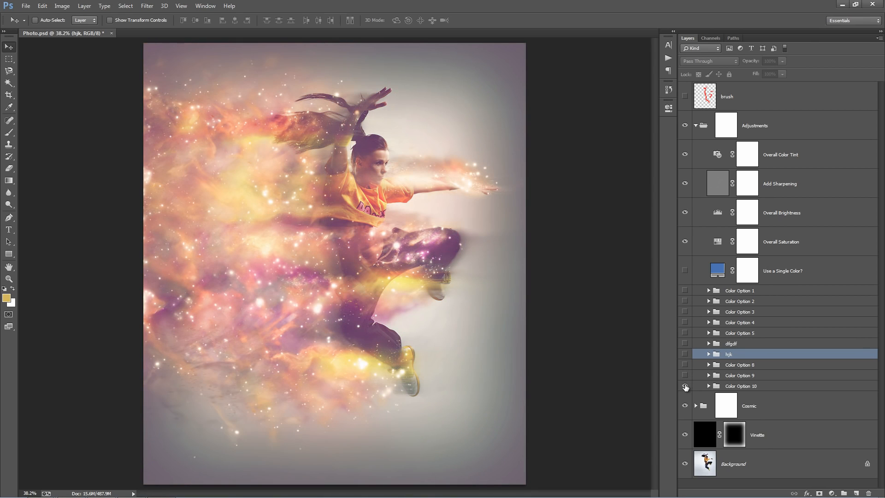
click(685, 385)
Compare the looks of the renamed hjk and dfgdf color groups by showing and hiding them.
click(685, 354)
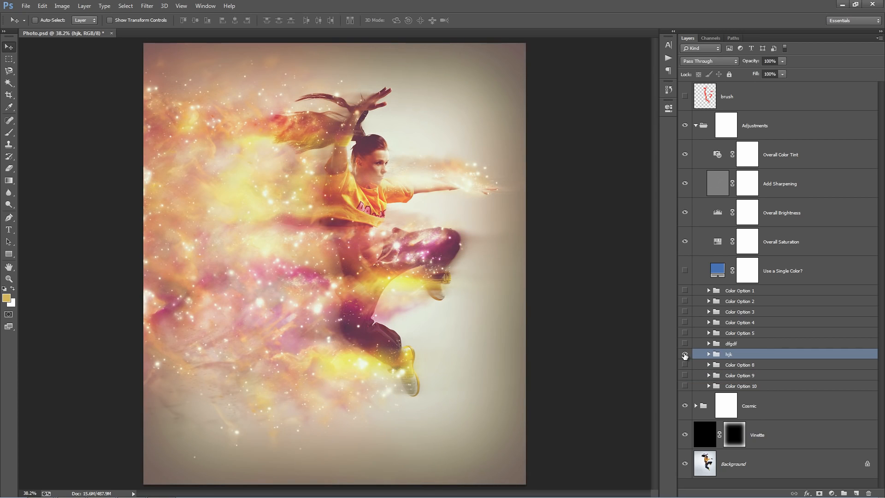
click(685, 354)
click(685, 343)
click(683, 354)
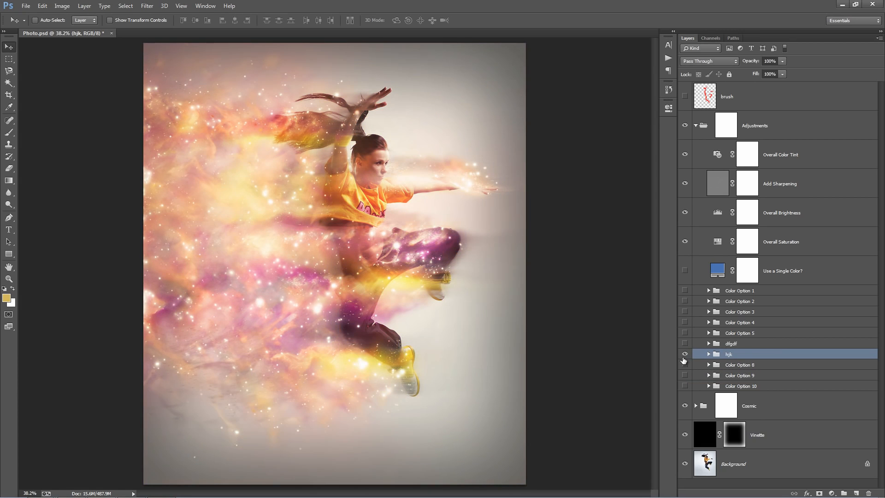
click(684, 354)
Show the dfgdf color group and reduce its opacity to 30%.
click(683, 344)
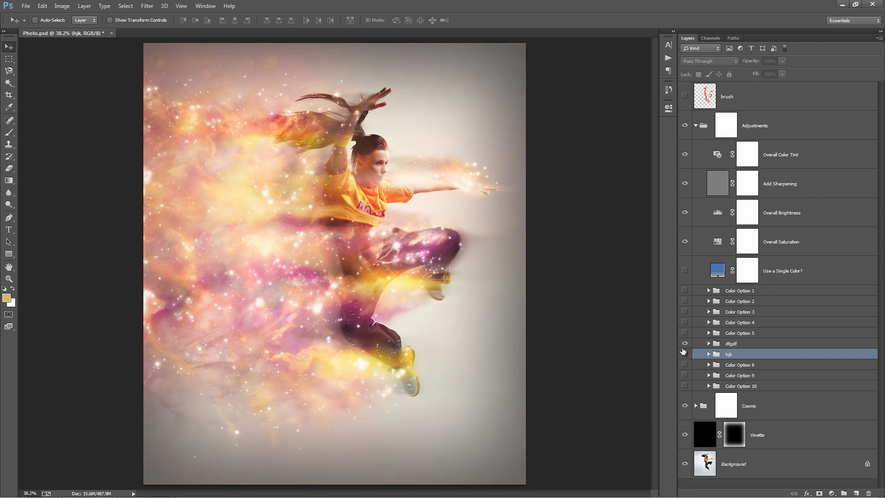
click(732, 344)
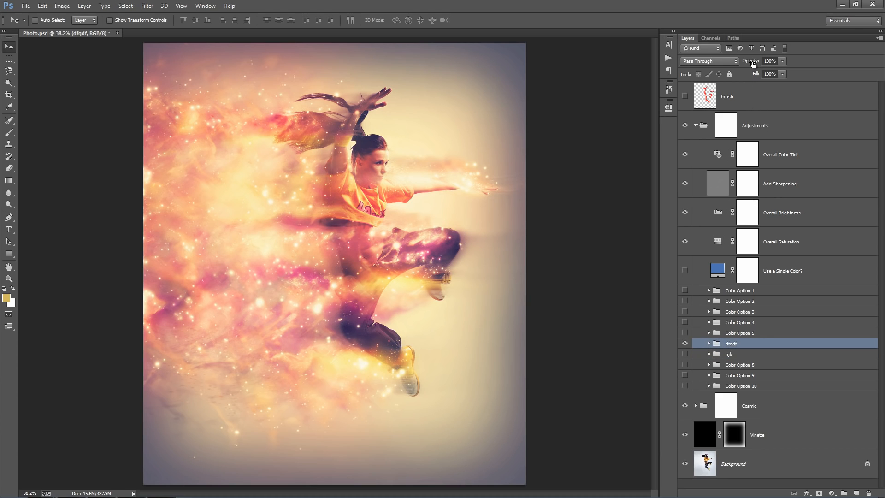
drag(752, 63, 728, 64)
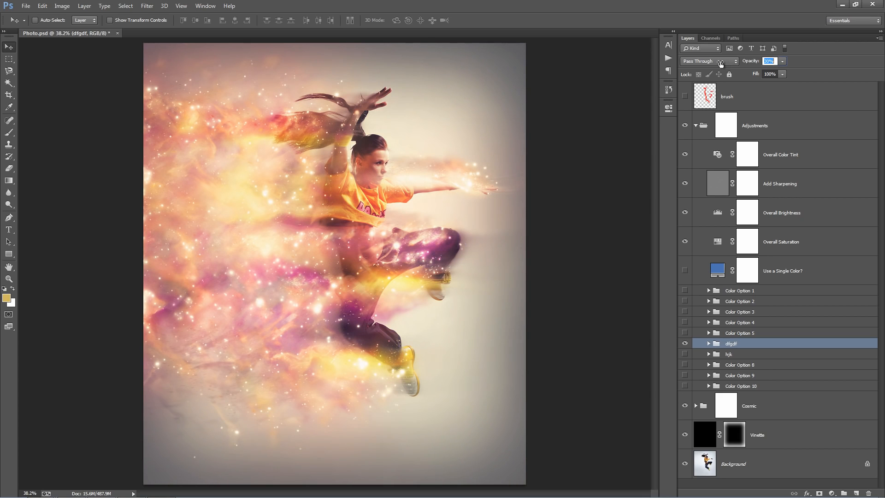
drag(720, 63, 720, 64)
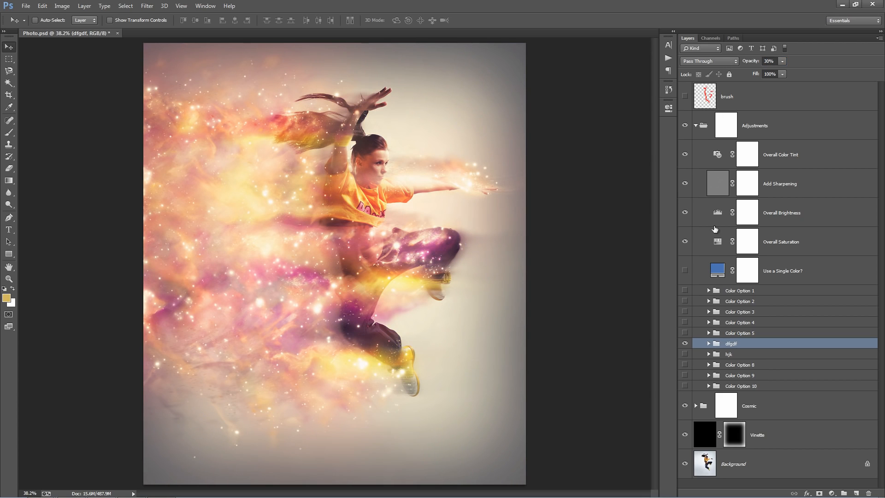
Show the hjk color group together with dfgdf and reduce its opacity to 47%.
click(684, 353)
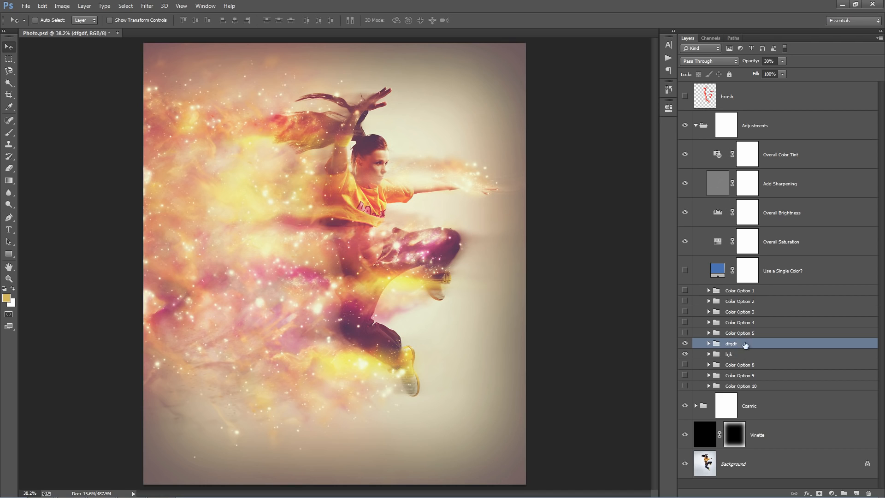
click(735, 353)
drag(752, 63, 727, 64)
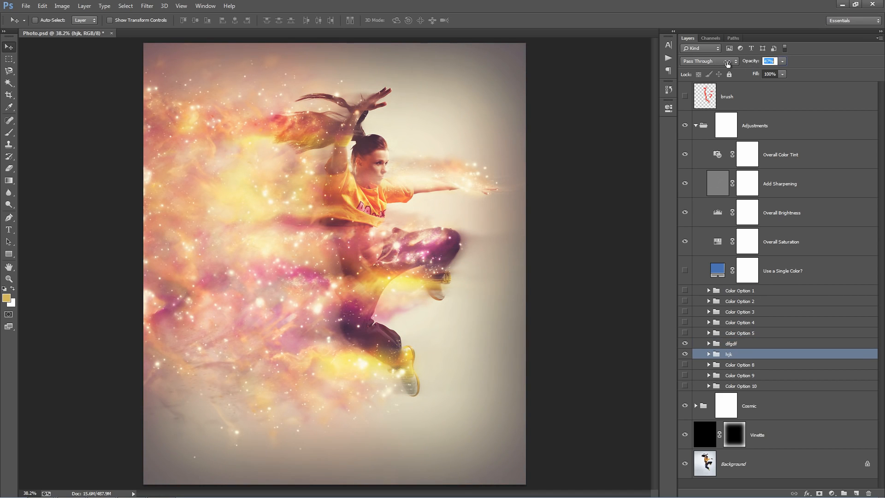
Slightly lower the opacity of the Vinette layer.
click(777, 425)
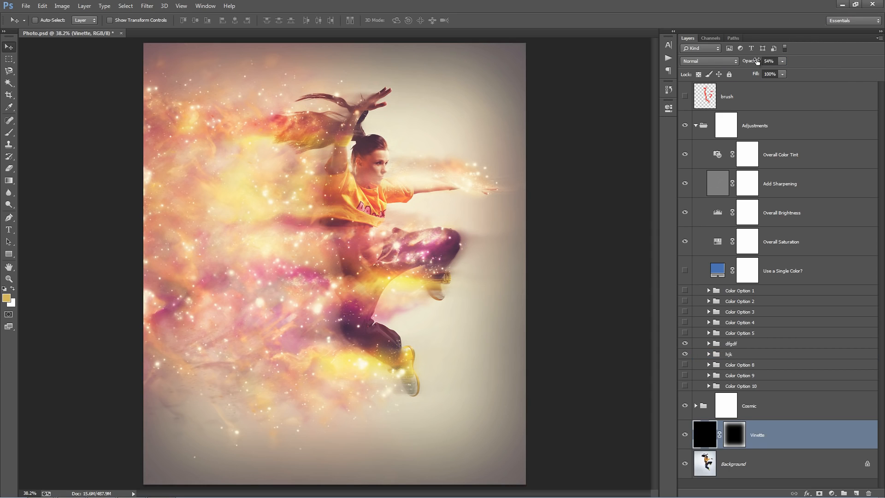
drag(757, 61, 754, 63)
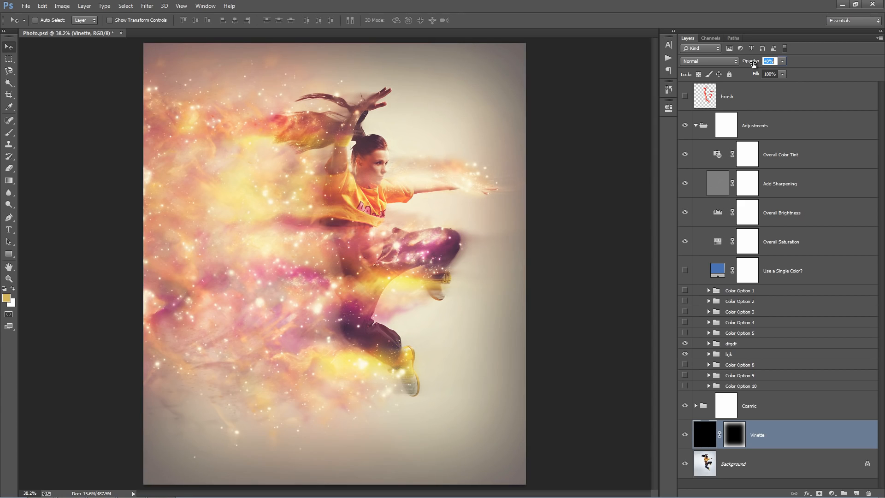
click(806, 265)
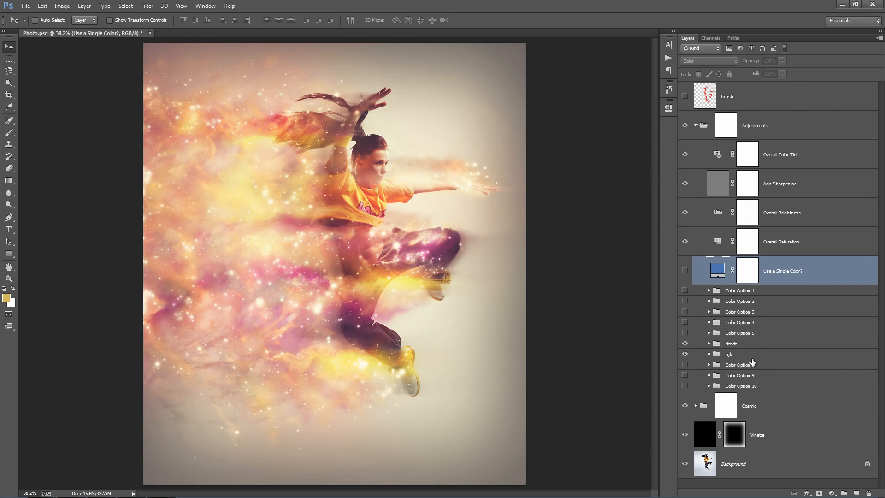
Collapse the Adjustments group and review the contents of the Cosmic group, leaving it collapsed as well.
click(751, 374)
click(742, 322)
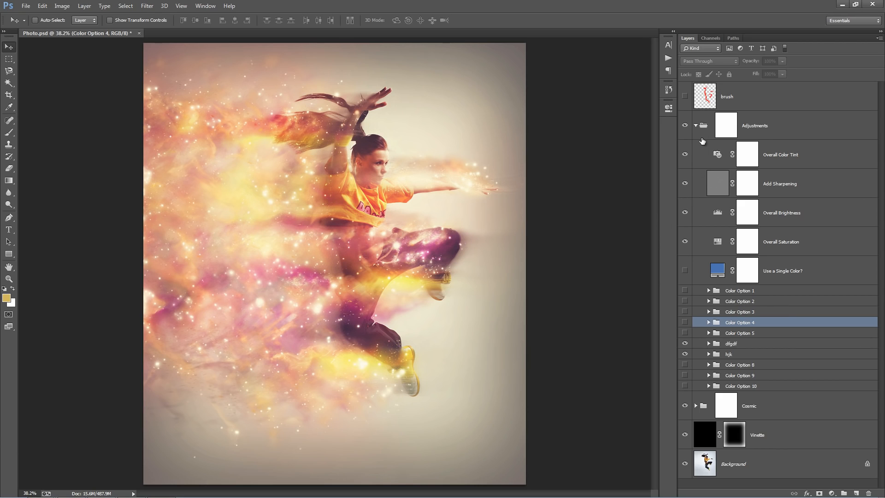
click(696, 126)
click(695, 154)
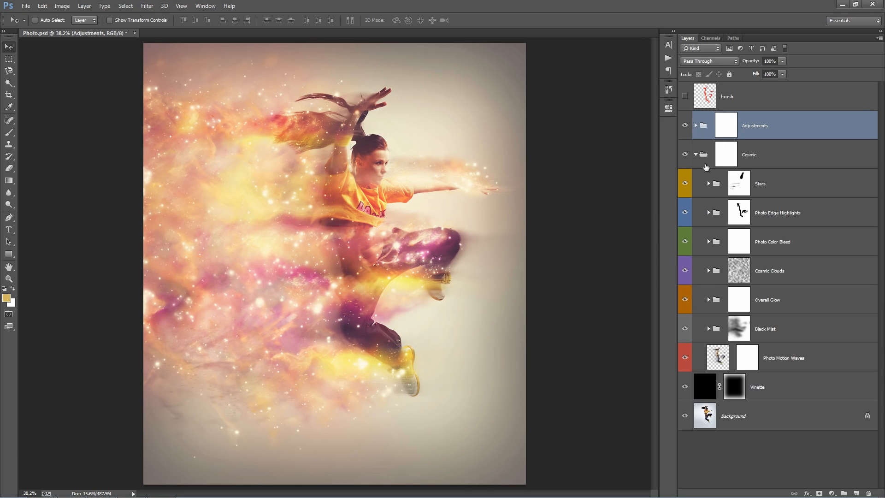
click(777, 189)
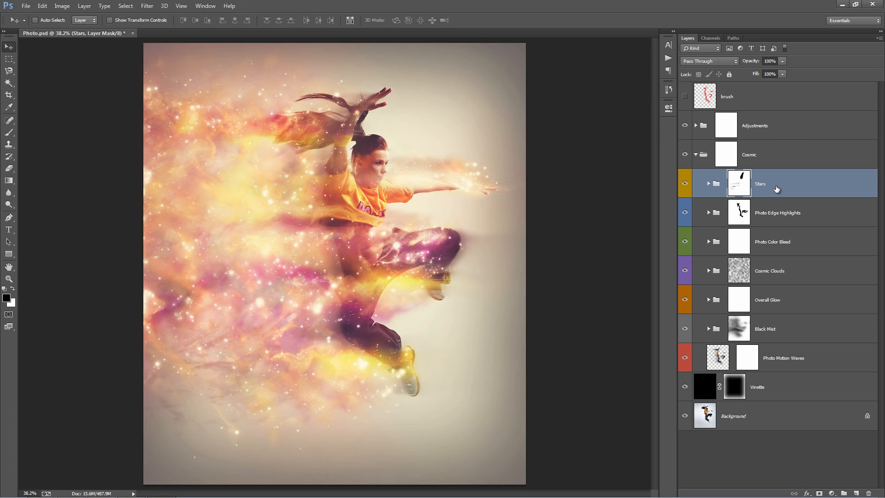
click(694, 157)
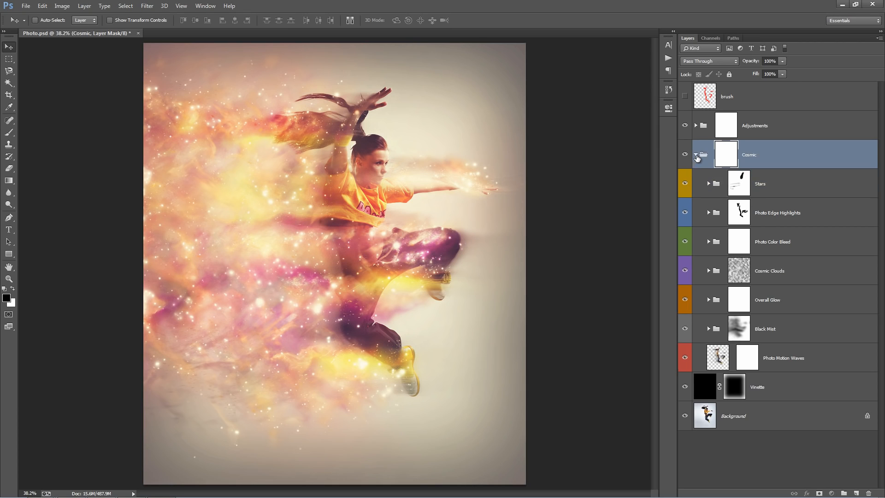
click(695, 155)
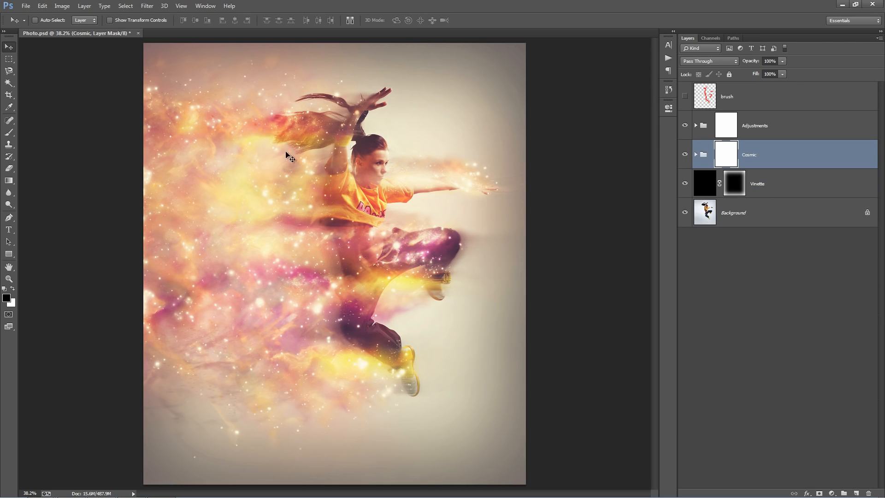
click(767, 179)
Create a new layer directly above the Adjustments group and set its blend mode to Lighten.
click(760, 135)
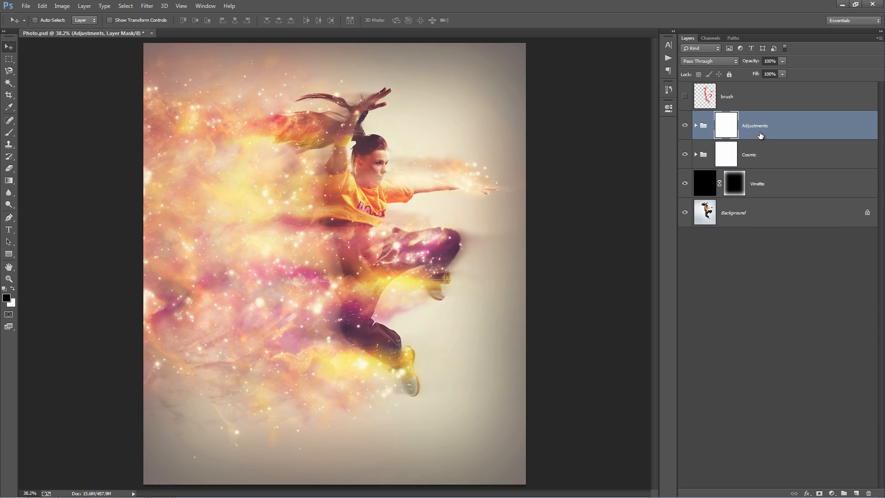
key(ctrl+shift+n)
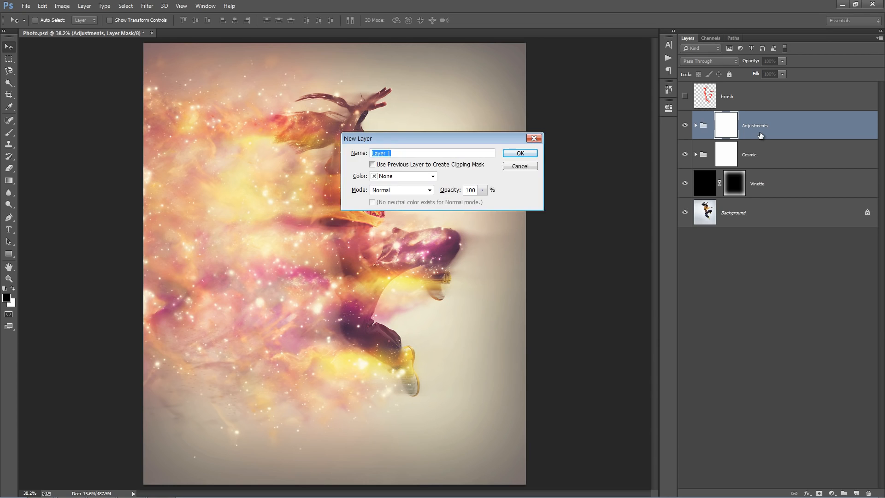
key(Return)
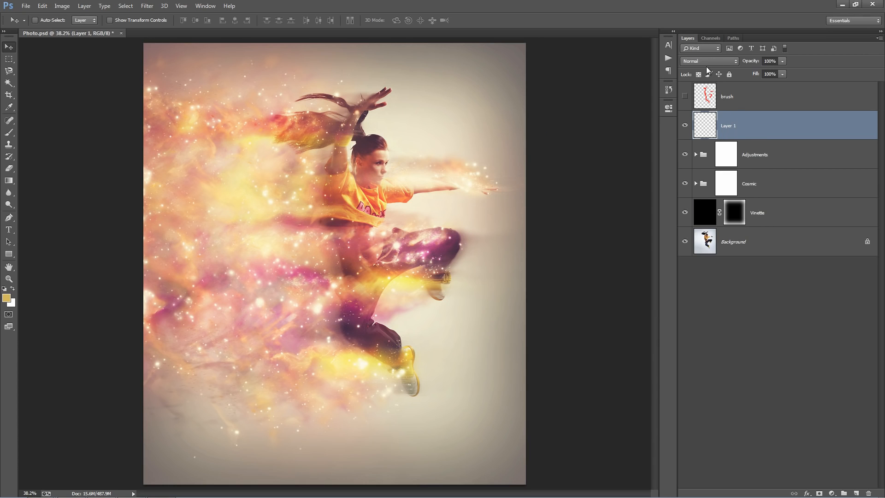
click(706, 62)
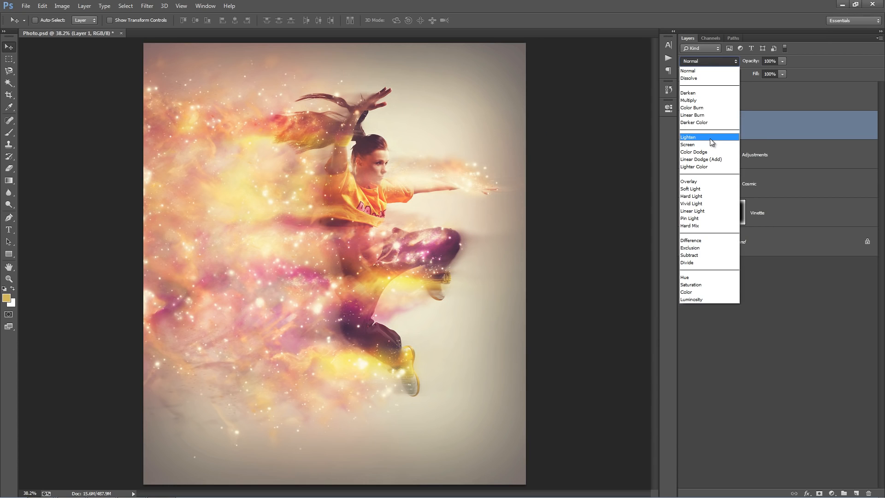
click(709, 138)
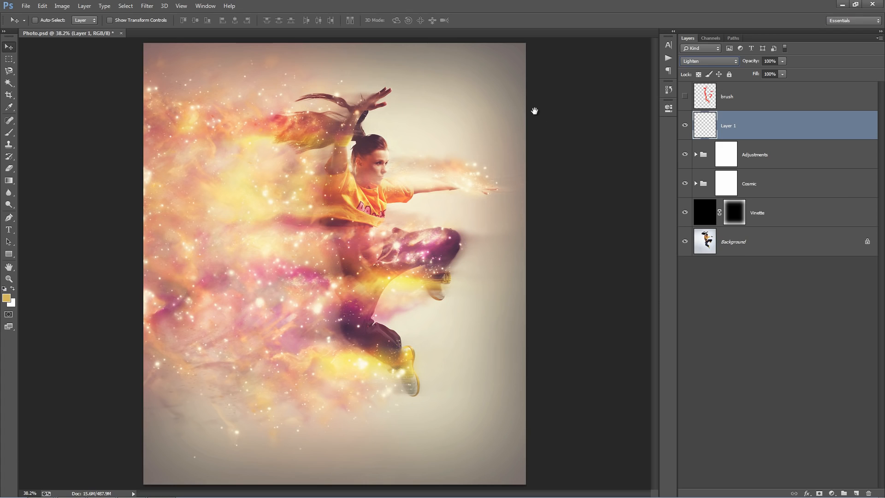
Set the foreground color to bright red, f81d1d.
click(6, 299)
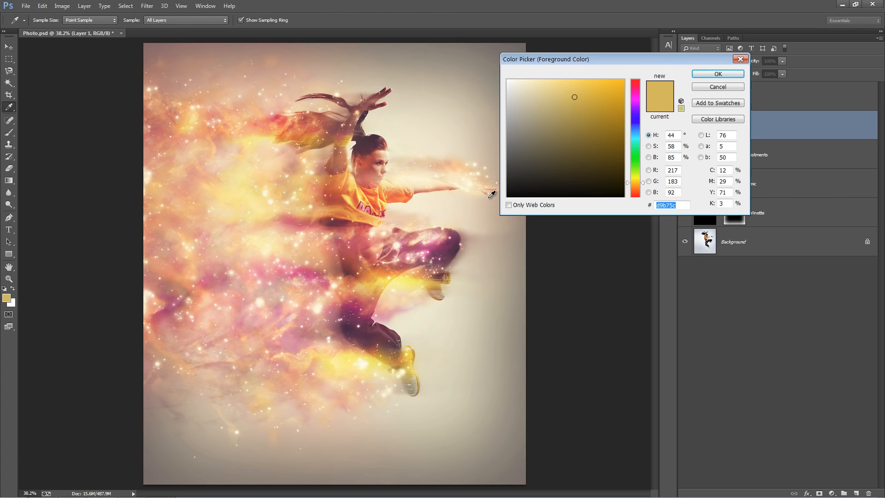
drag(636, 95, 638, 80)
click(610, 82)
key(Return)
key(v)
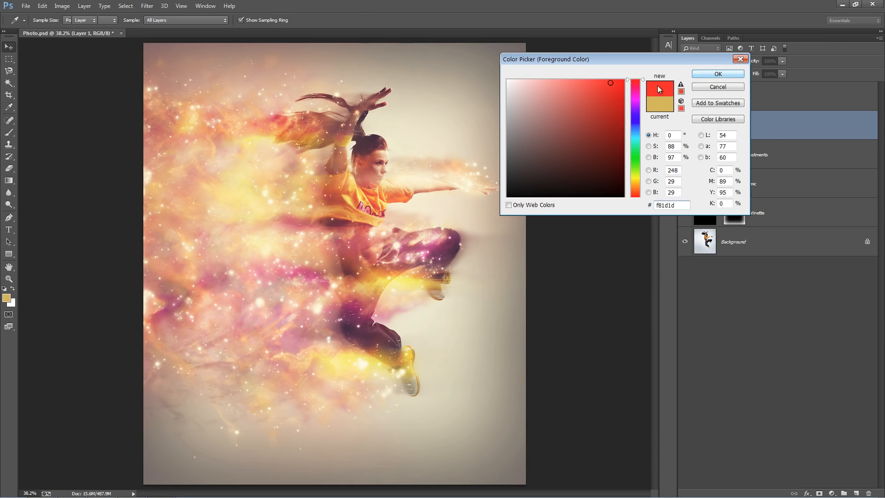
Enlarge the brush to 600 px and paint a red dab on Layer 1 over the cloud trailing behind the dancer's raised arms.
key(b)
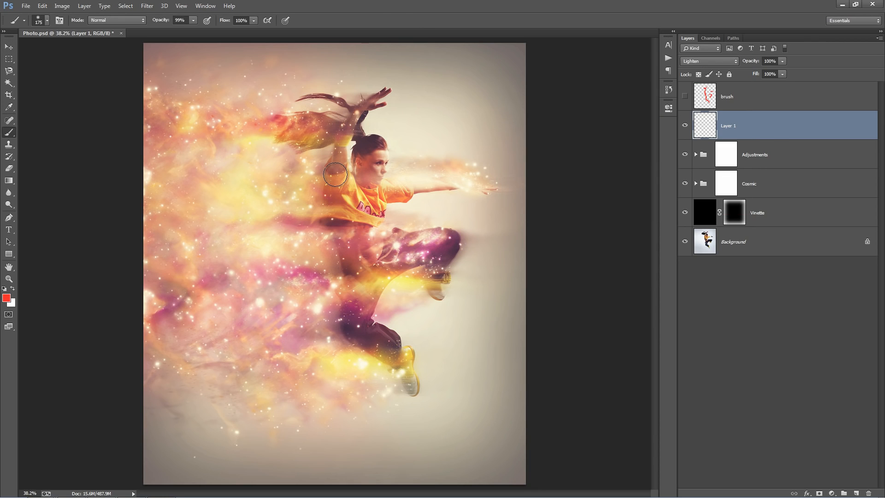
key(bracketright)
key(bracketright)
key(bracketright)
key(bracketright)
key(bracketright)
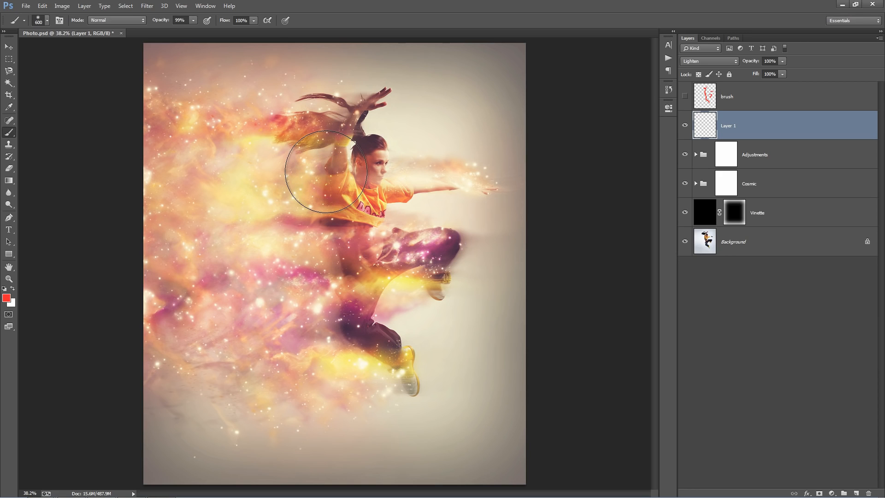
key(bracketright)
click(288, 124)
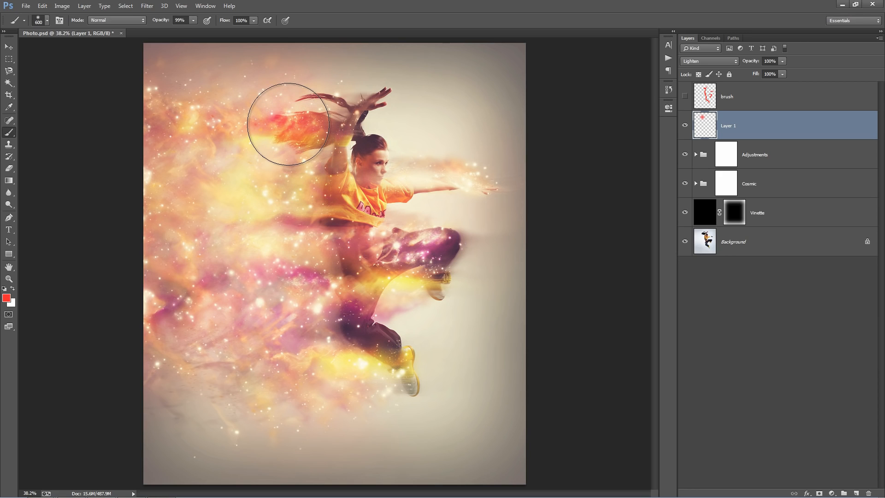
Enlarge the brush to 700 px and paint red dabs on Layer 1 over the dancer's head, the upper-left cloud and the cloud behind the lower leg.
key(bracketright)
click(391, 248)
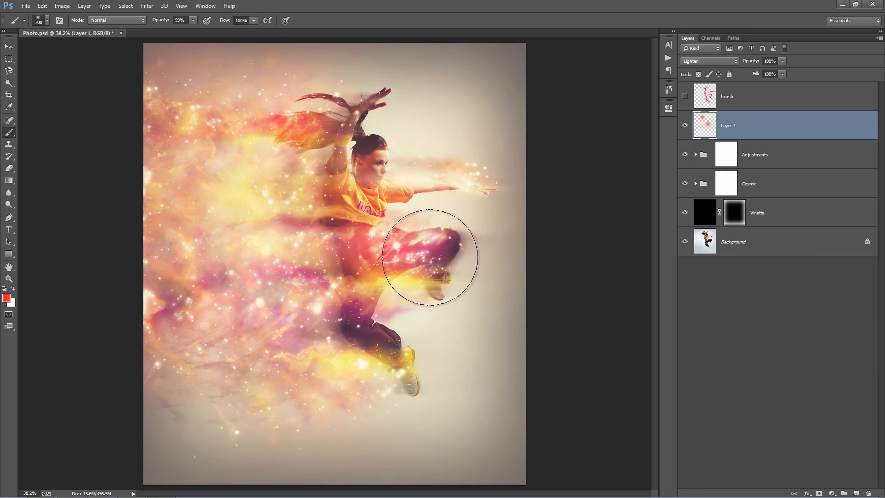
key(ctrl+z)
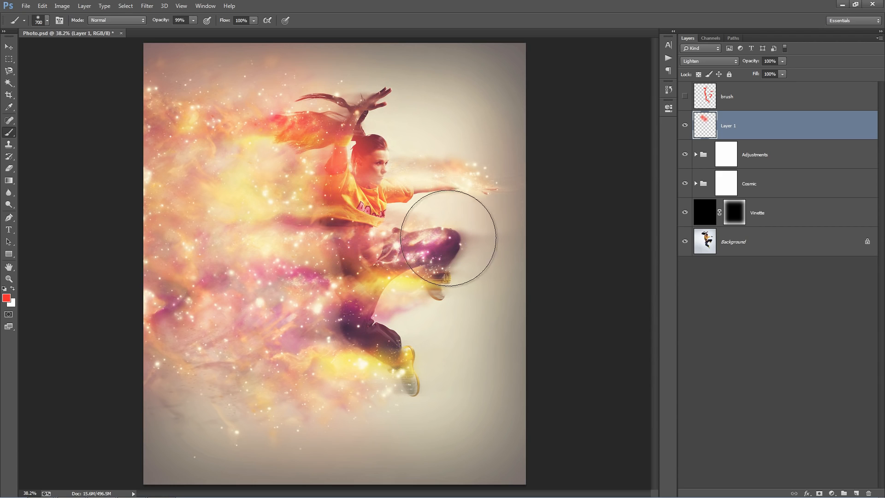
click(208, 316)
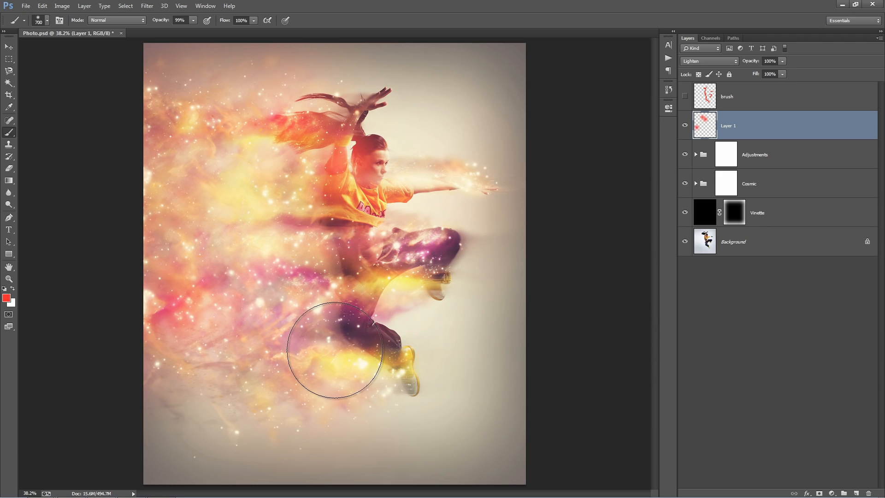
key(ctrl+z)
click(302, 337)
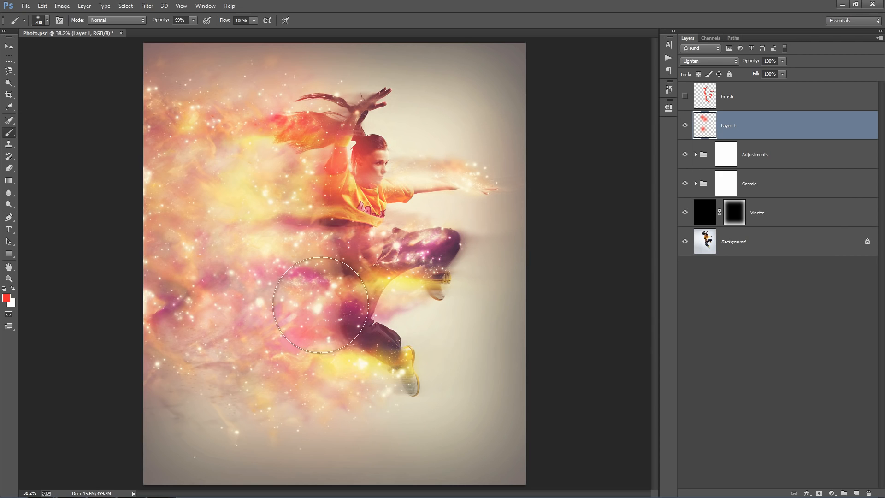
click(165, 123)
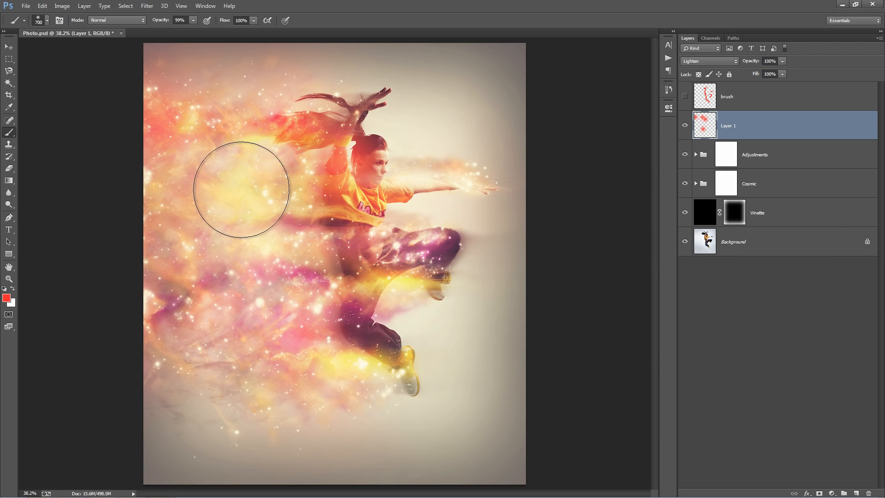
key(e)
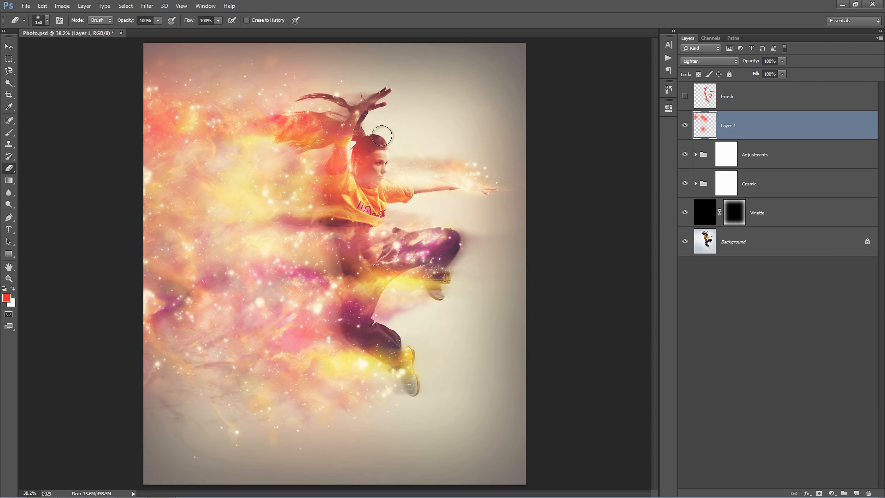
key(bracketright)
key(bracketright)
key(bracketright)
key(bracketright)
key(bracketright)
key(bracketright)
key(v)
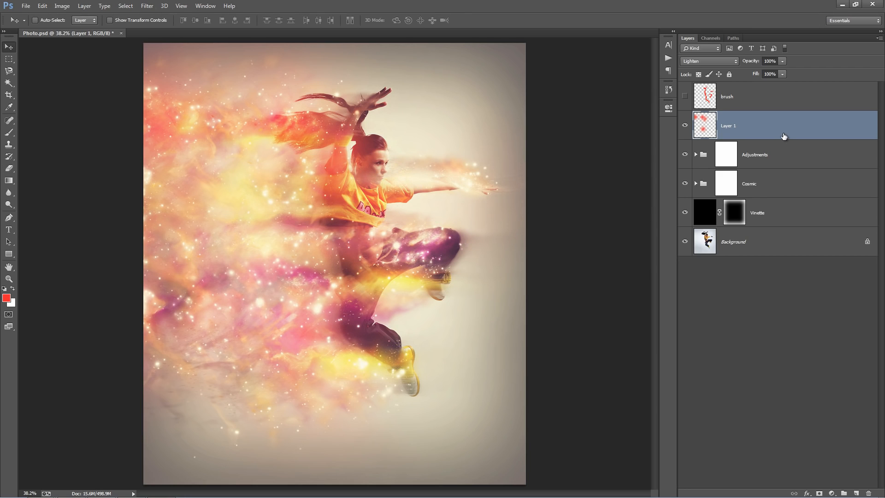
Create a new layer above Layer 1 and set its blend mode to Lighten.
key(ctrl+shift+n)
key(Return)
click(717, 61)
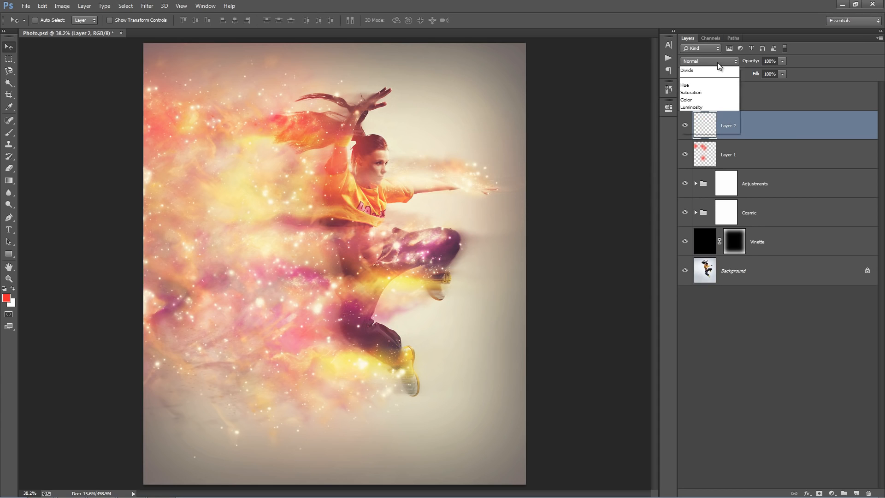
click(708, 134)
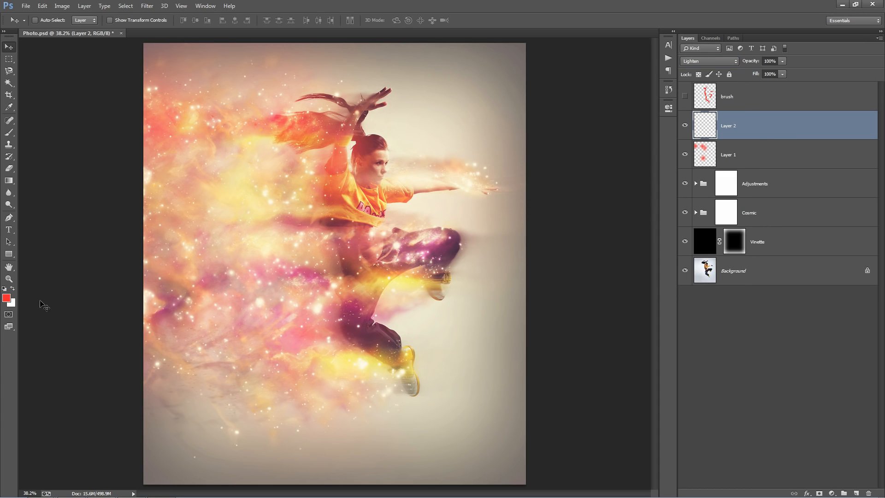
Set the foreground color to a bright light blue.
click(6, 298)
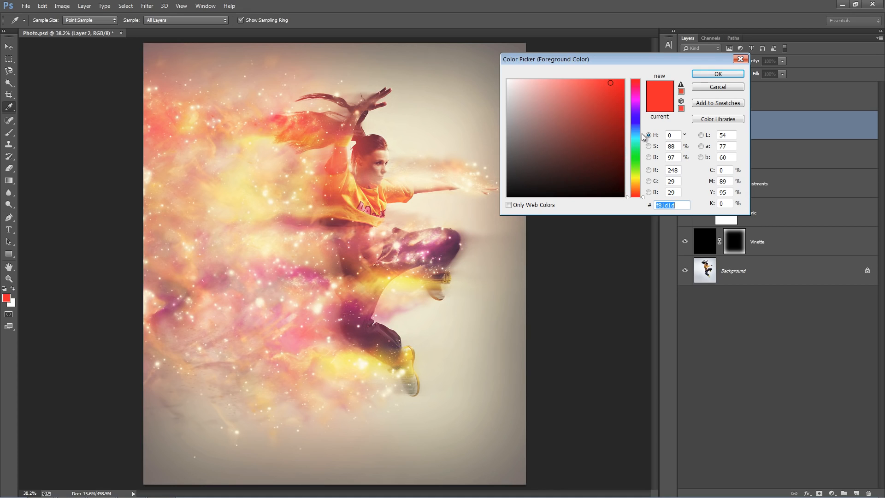
drag(642, 135, 634, 129)
click(602, 90)
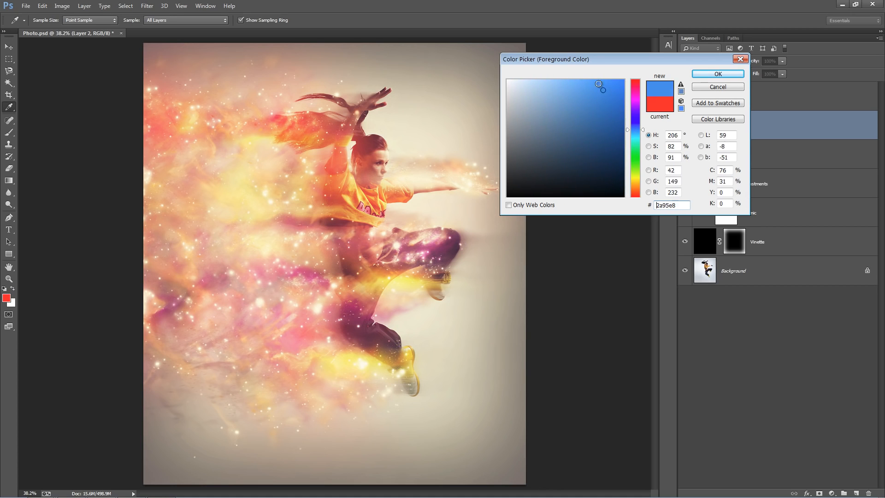
click(597, 82)
click(717, 74)
key(v)
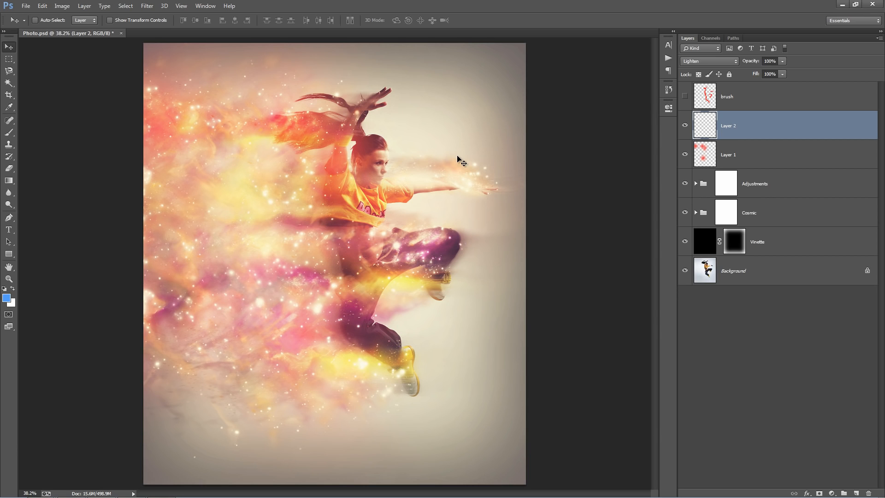
Paint a blue dab with the 600 px brush on Layer 2 over the dancer's hips, undoing stray dabs in the cloud.
key(b)
click(316, 273)
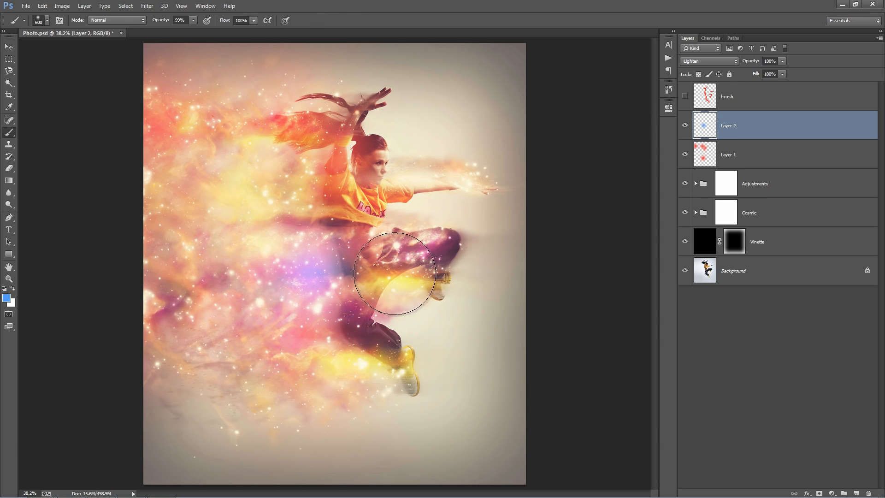
click(344, 262)
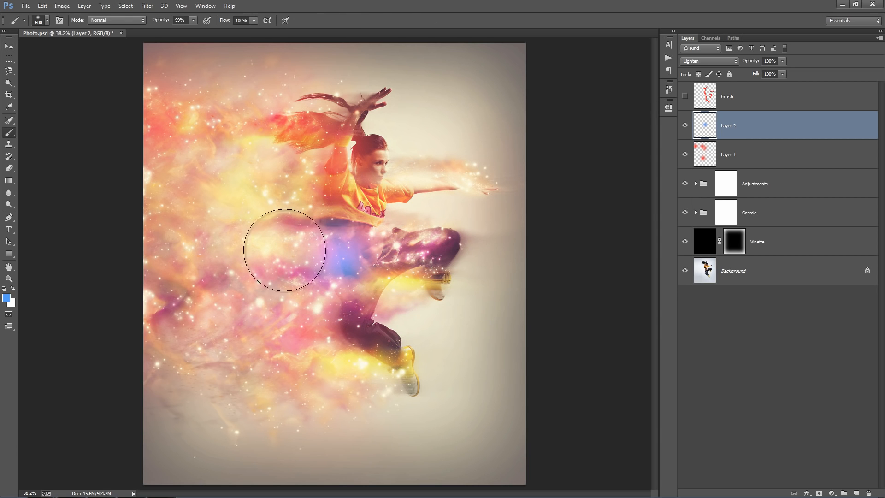
click(181, 297)
key(ctrl+z)
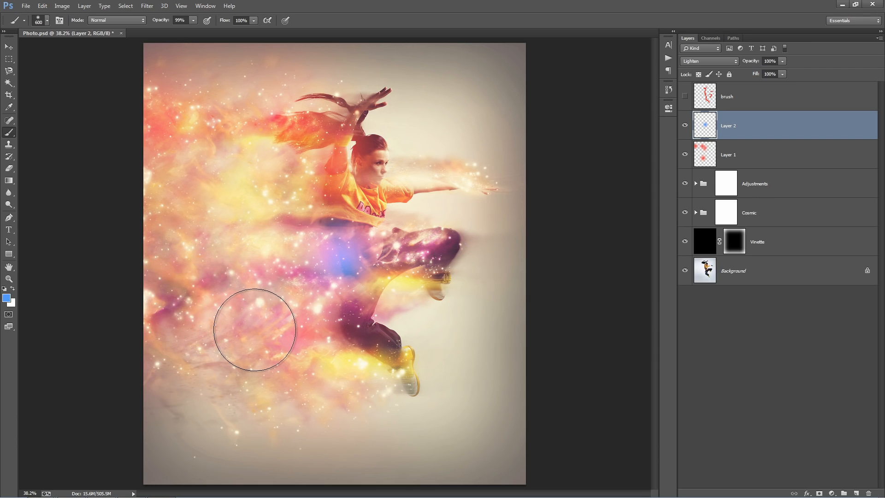
Lower the brush opacity to 51% and paint softer blue dabs on Layer 2 over the lower-left cloud and the outstretched hand.
click(192, 21)
drag(169, 31, 171, 31)
click(211, 107)
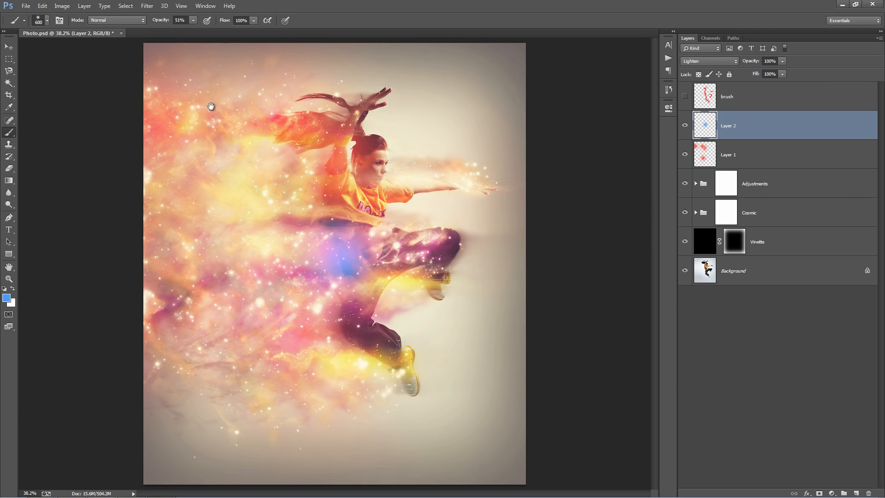
click(184, 295)
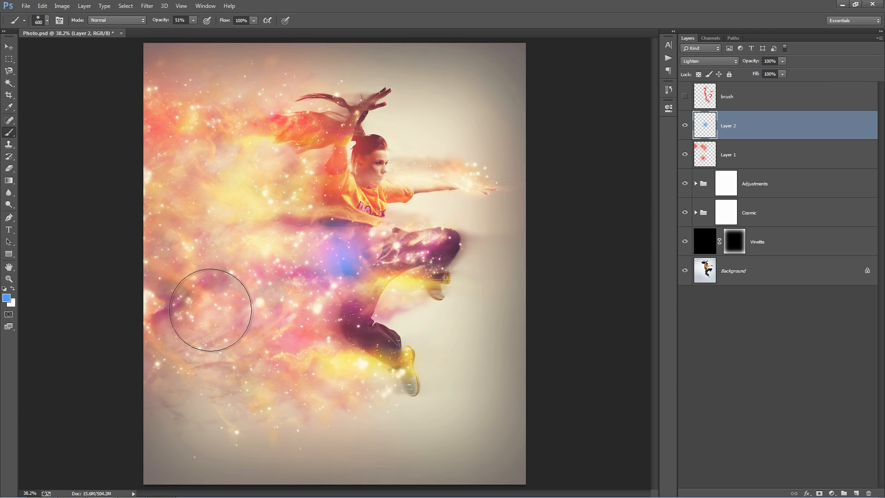
click(405, 368)
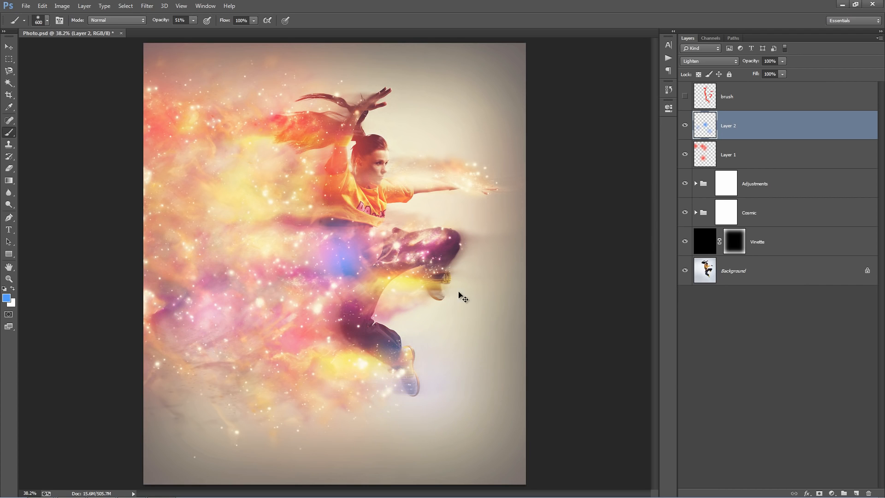
key(ctrl+z)
click(459, 255)
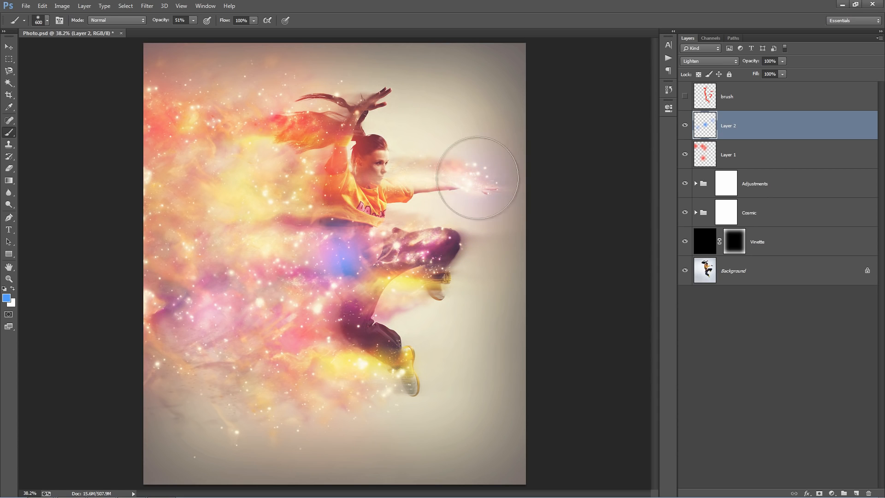
click(360, 107)
key(ctrl+z)
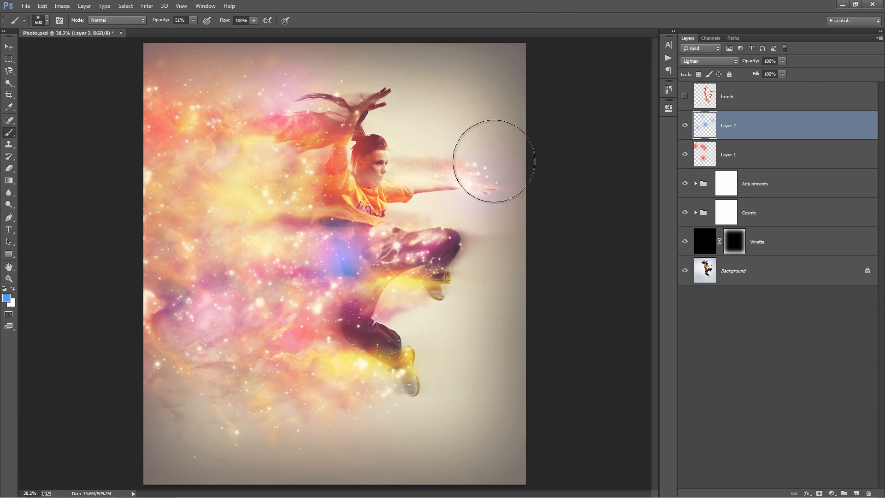
drag(227, 198, 211, 206)
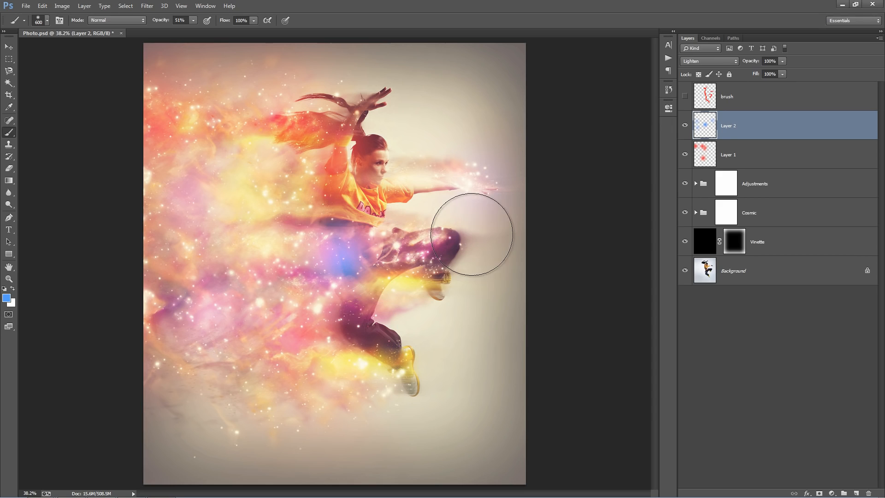
Reduce the opacity of Layer 2 to 50%.
key(v)
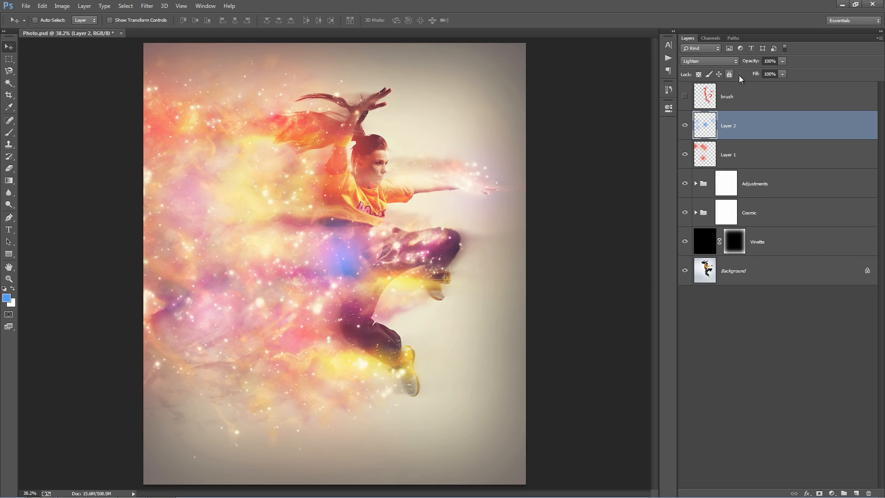
drag(751, 65, 728, 62)
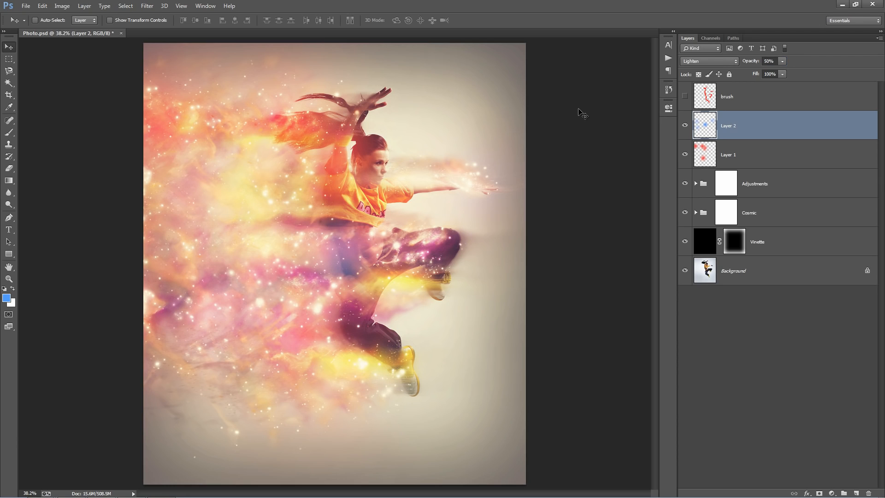
key(ctrl+u)
drag(627, 94, 631, 112)
click(728, 60)
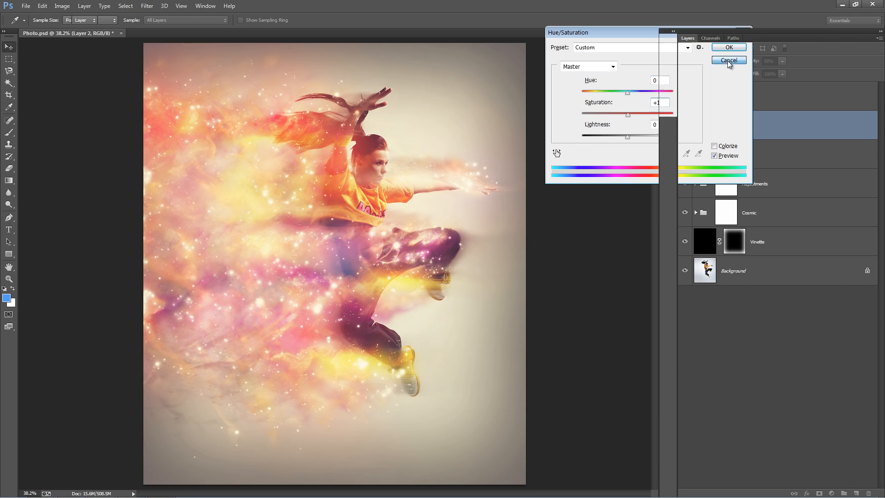
key(v)
click(772, 151)
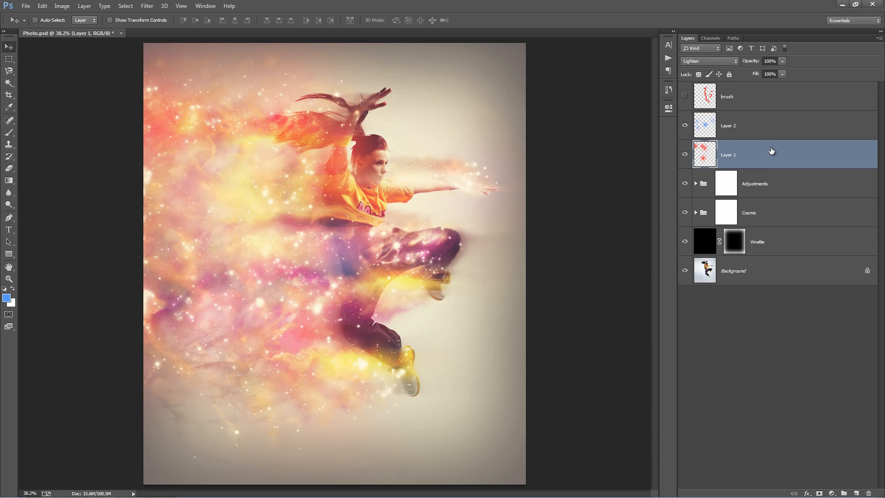
click(747, 133)
click(742, 157)
click(749, 127)
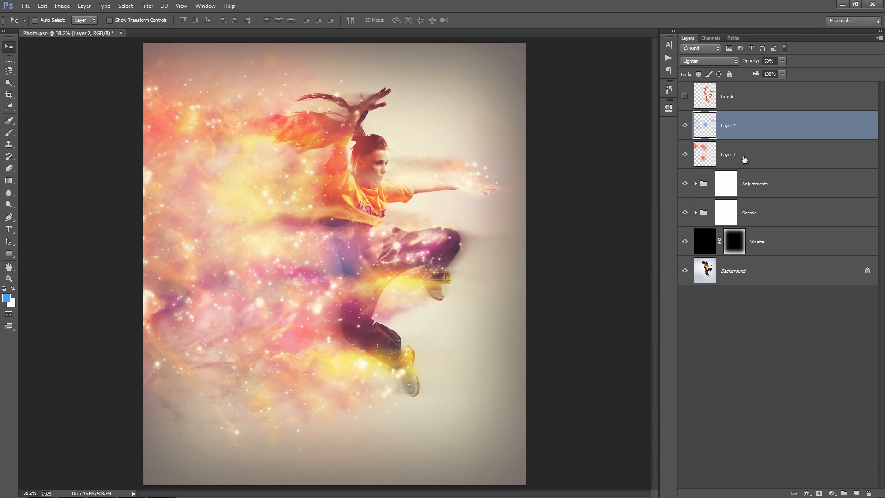
click(742, 143)
click(742, 134)
Stamp all visible layers into a new merged layer directly above Layer 2.
click(795, 153)
click(784, 129)
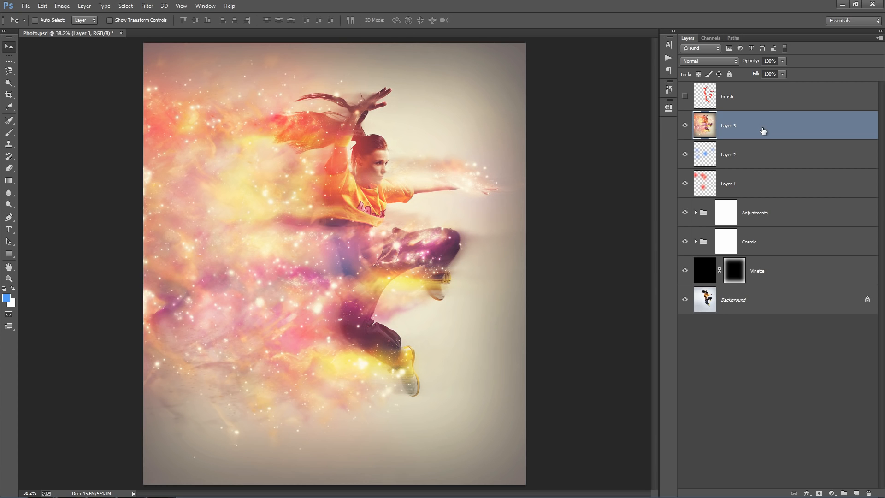
mouse_move(372, 219)
mouse_down()
mouse_move(437, 195)
mouse_move(397, 160)
mouse_move(336, 198)
mouse_move(394, 194)
mouse_move(376, 219)
mouse_move(350, 210)
mouse_move(368, 174)
mouse_move(367, 220)
mouse_up()
Choose the Clone Stamp tool and enlarge its brush to 600 px.
key(s)
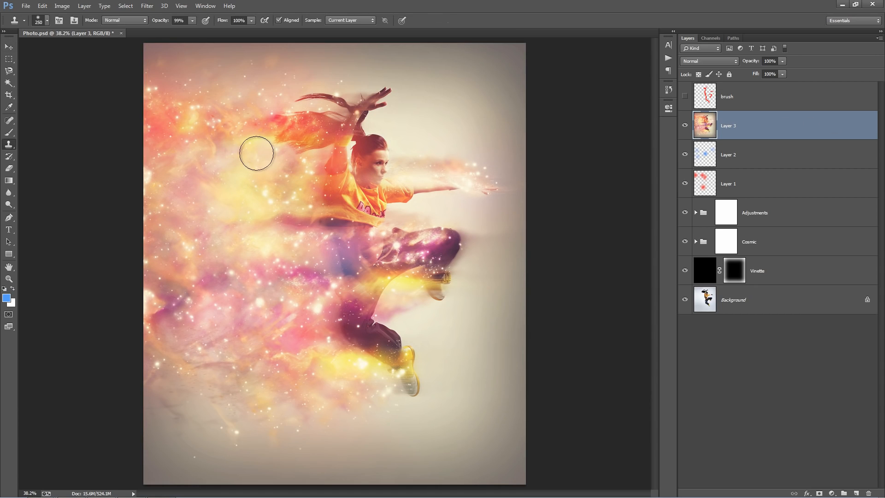
right_click(9, 146)
click(54, 143)
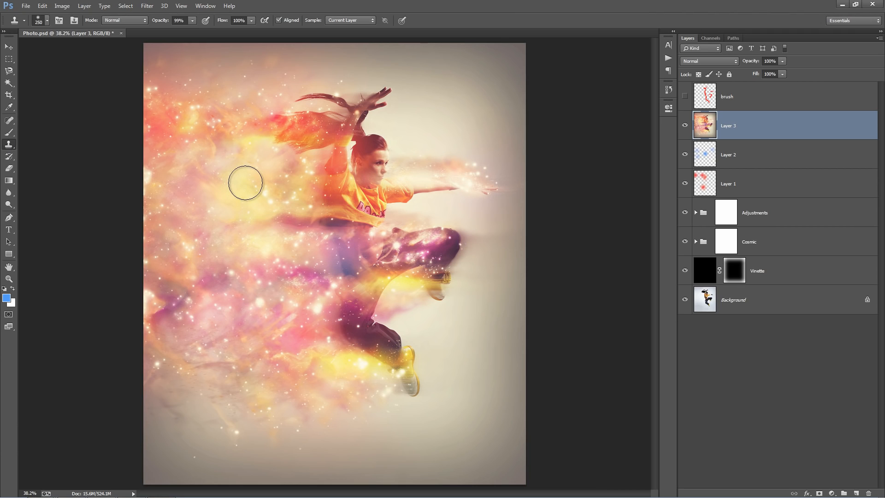
key(bracketright)
key(bracketright)
key(bracketright)
key(bracketright)
key(bracketright)
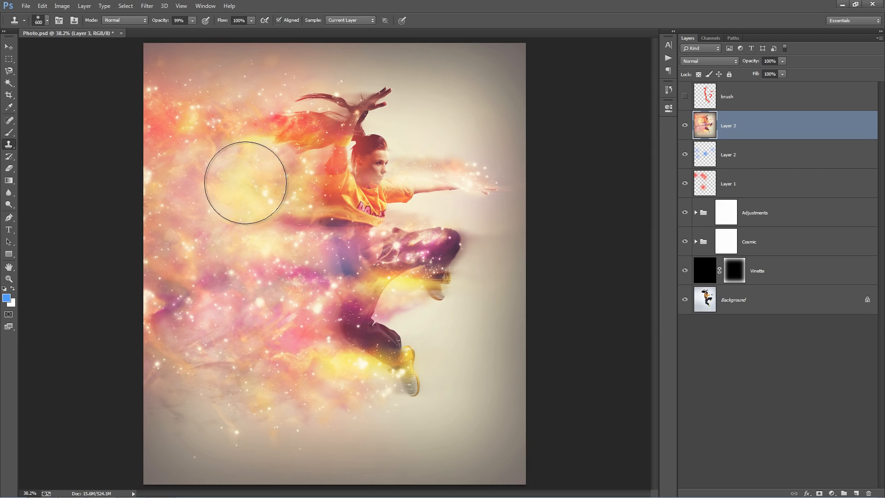
key(bracketleft)
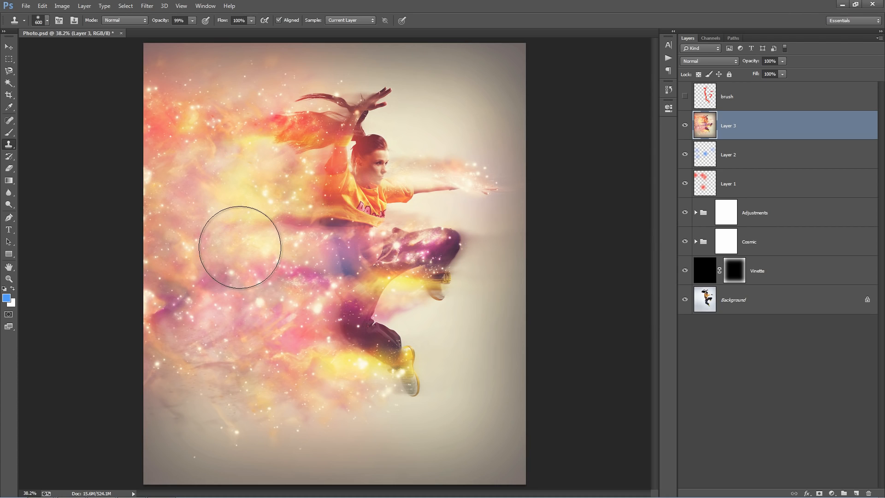
Try cloning cloud particles on Layer 3 over the dancer's raised hands, the area below the front knee and the yellow shoe.
alt+click(237, 262)
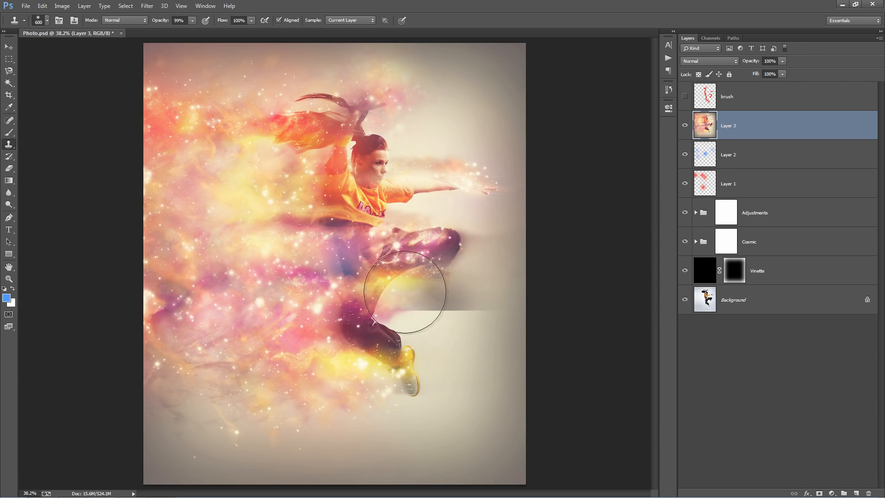
alt+click(214, 233)
alt+click(208, 208)
mouse_move(425, 283)
mouse_down()
mouse_move(424, 295)
mouse_move(439, 288)
mouse_up()
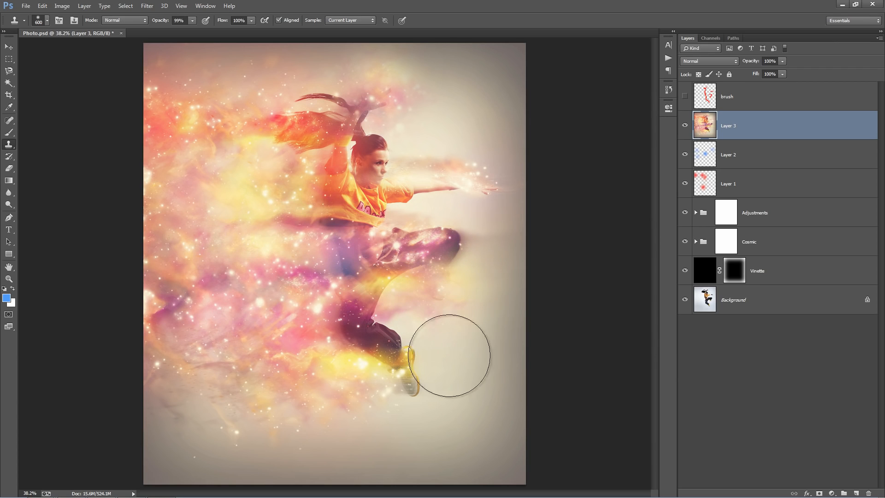
mouse_move(455, 351)
mouse_down()
mouse_move(421, 385)
mouse_move(410, 383)
mouse_up()
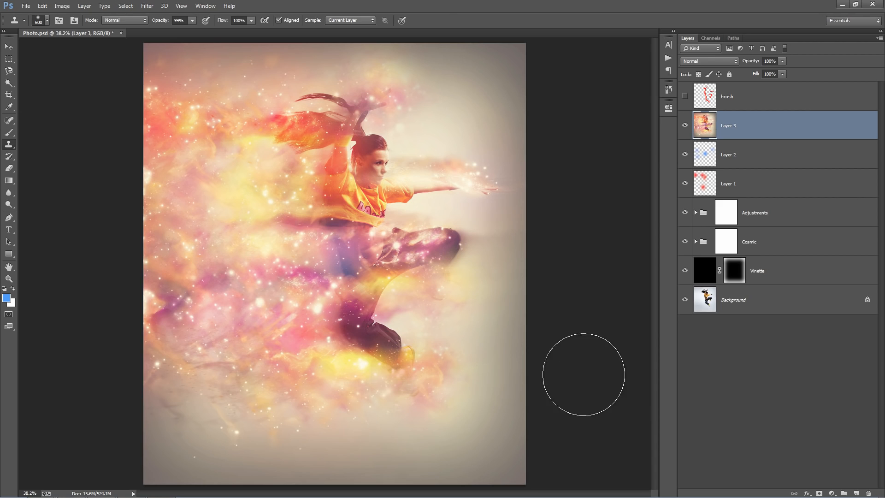
key(v)
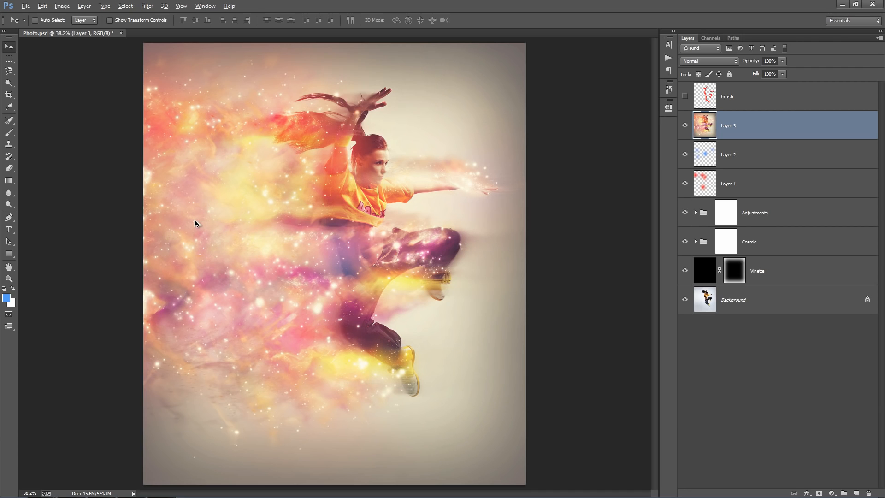
key(s)
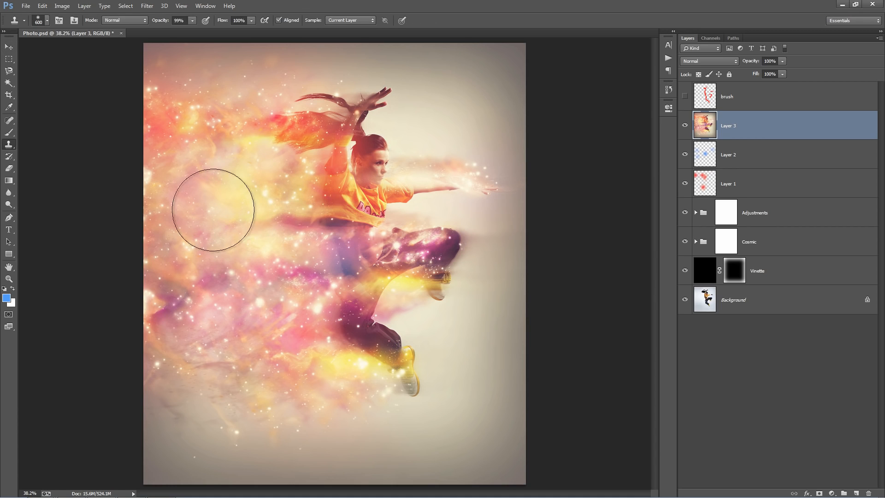
Try cloning cloud particles beside the dancer's back arm on Layer 3 with the Clone Stamp in Linear Dodge (Add) mode.
alt+click(230, 261)
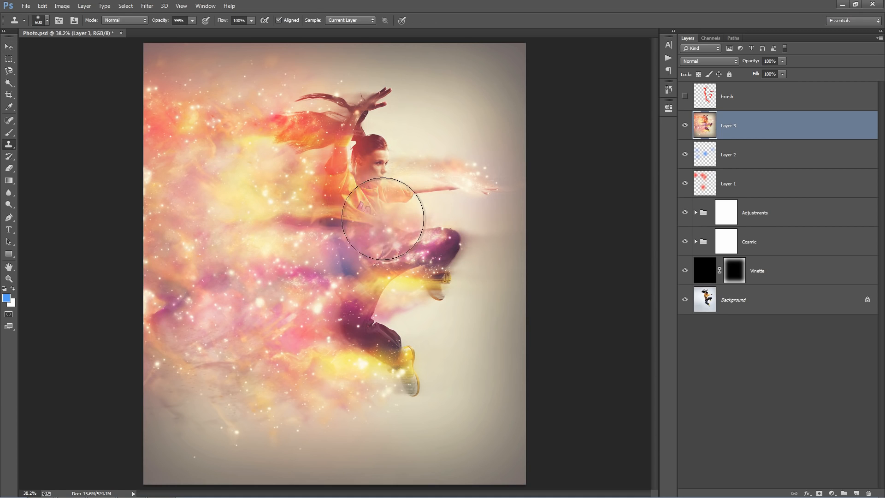
click(113, 22)
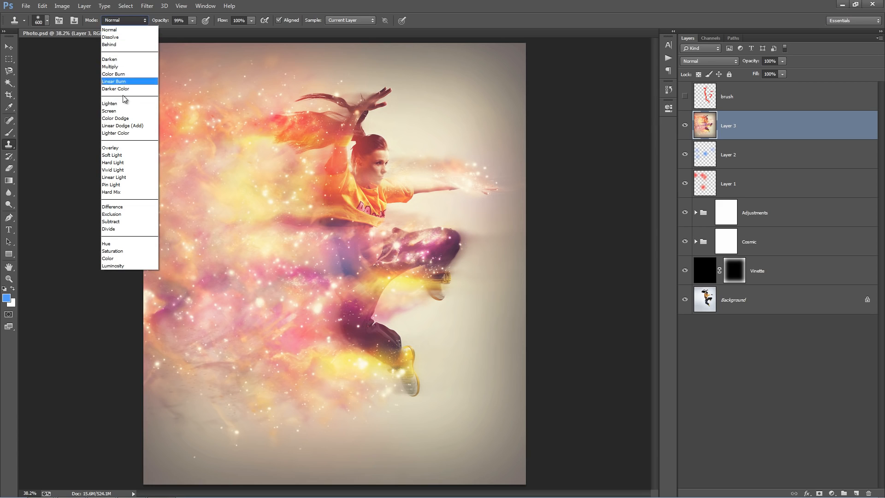
click(122, 126)
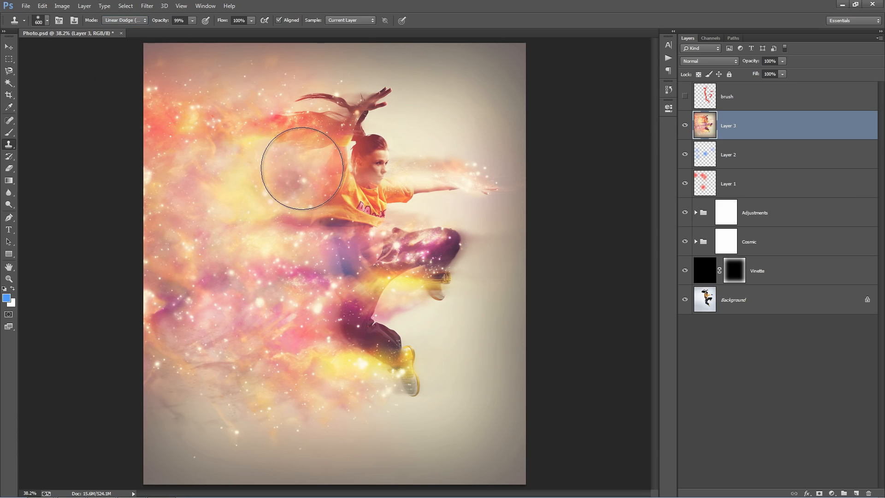
alt+click(216, 244)
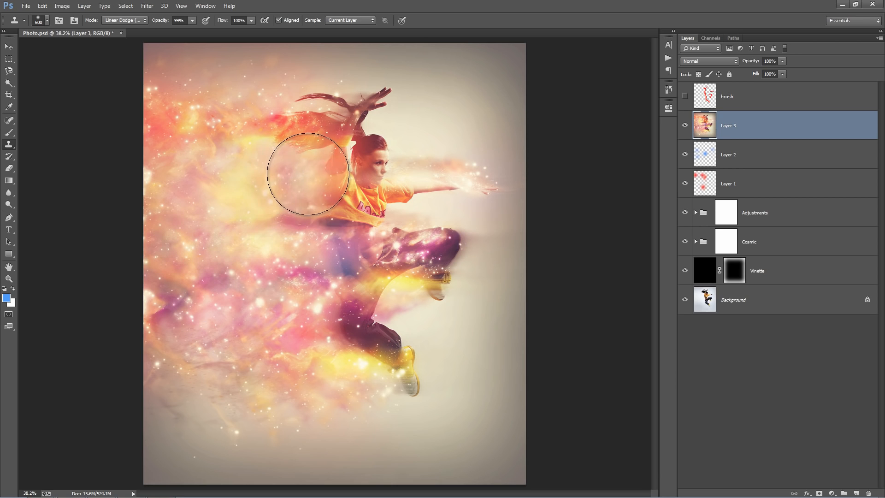
click(316, 166)
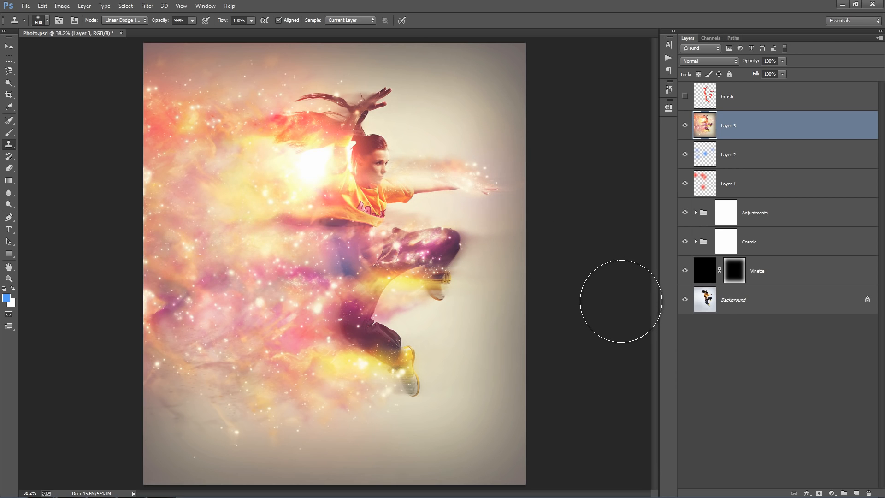
Try Linear Dodge (Add) cloning over the front knee and beside the lower leg, and undo the Linear Dodge strokes.
alt+click(202, 246)
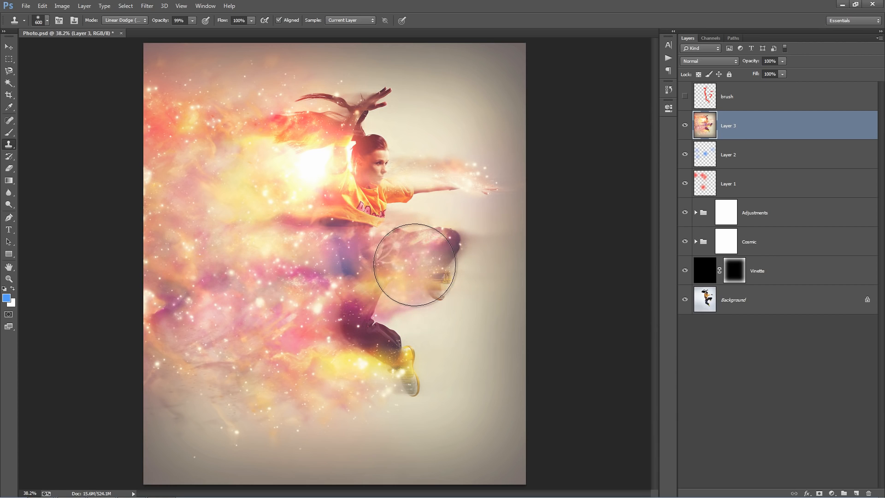
click(400, 261)
key(ctrl+z)
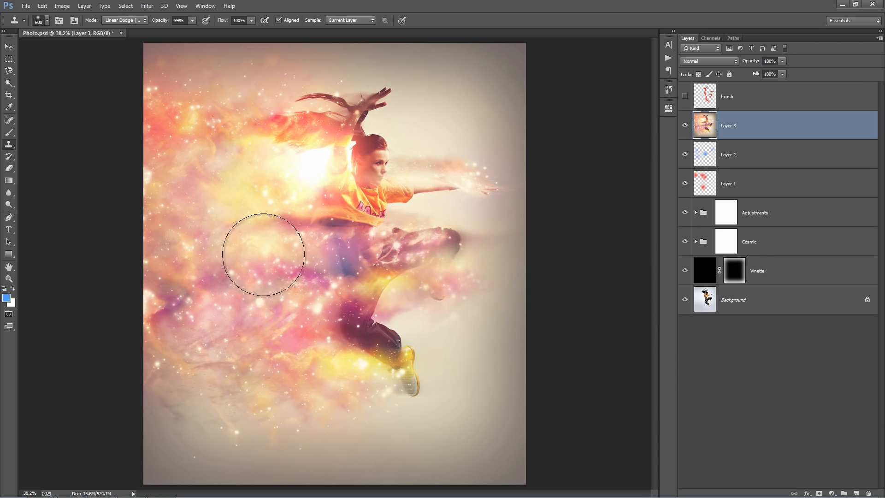
click(343, 340)
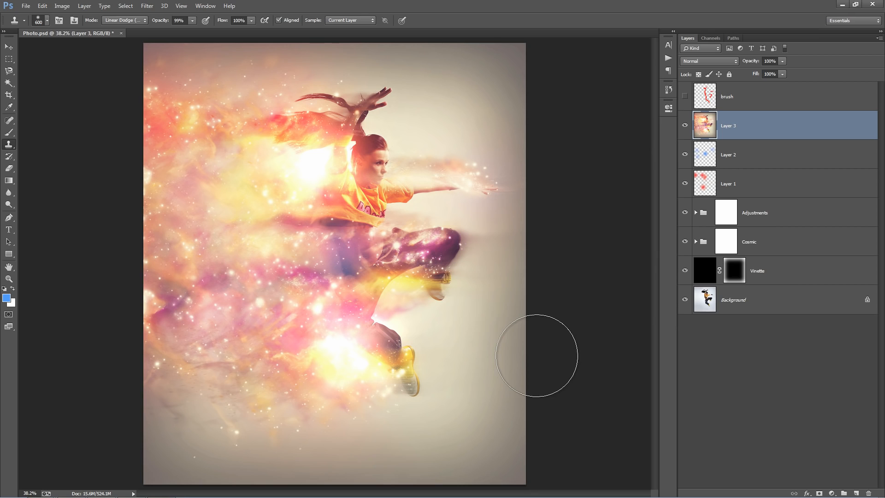
key(ctrl+alt+z)
key(ctrl+alt+z)
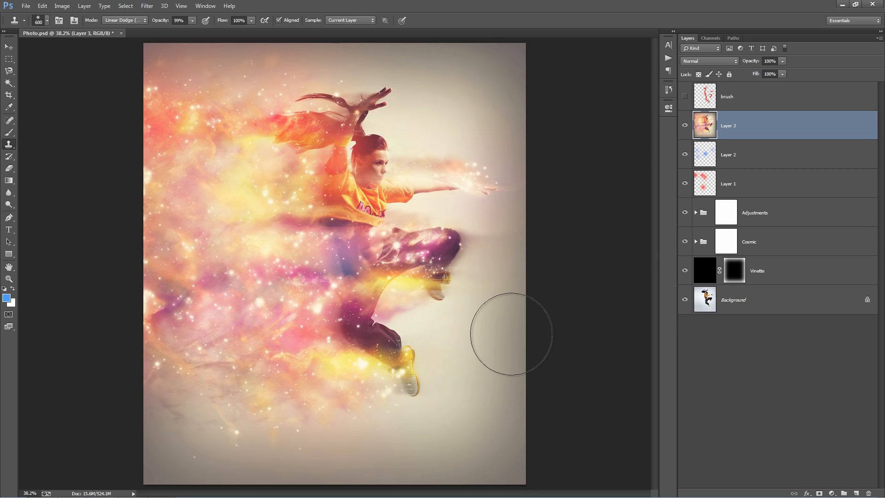
Try cloning cloud particles in Overlay mode over the dancer's hips, the lower leg and the background above the cloud.
click(128, 21)
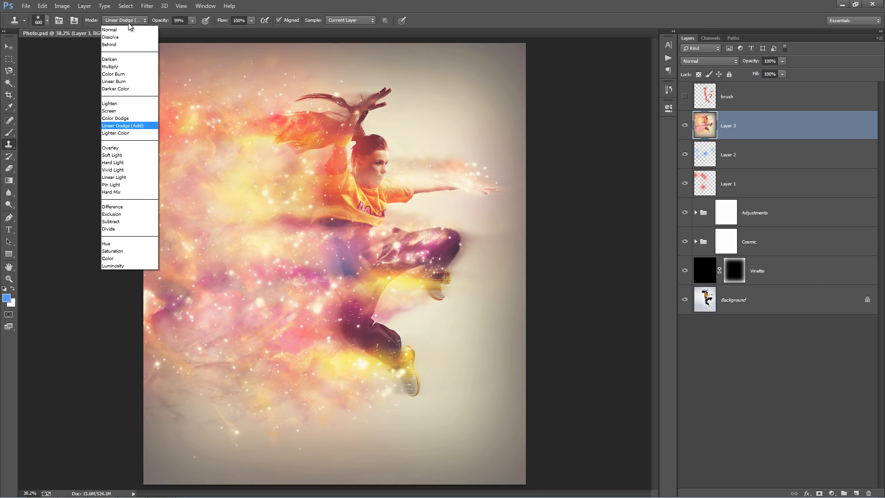
click(127, 149)
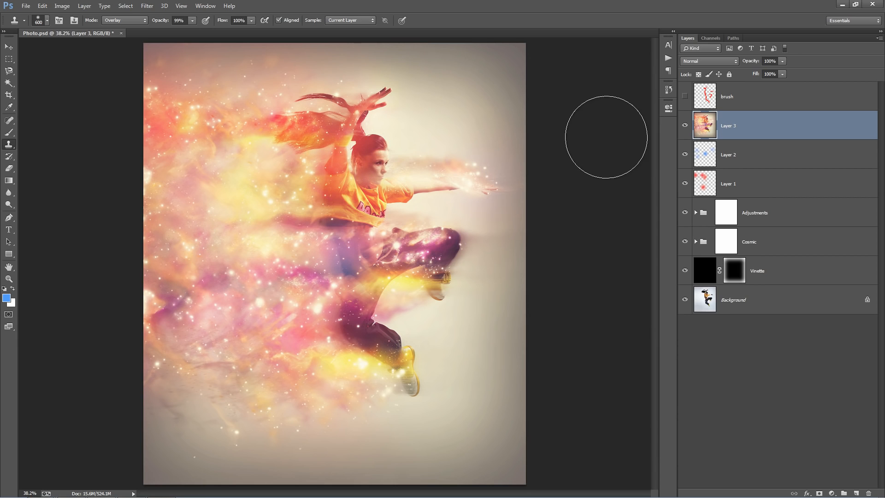
alt+click(206, 204)
click(330, 243)
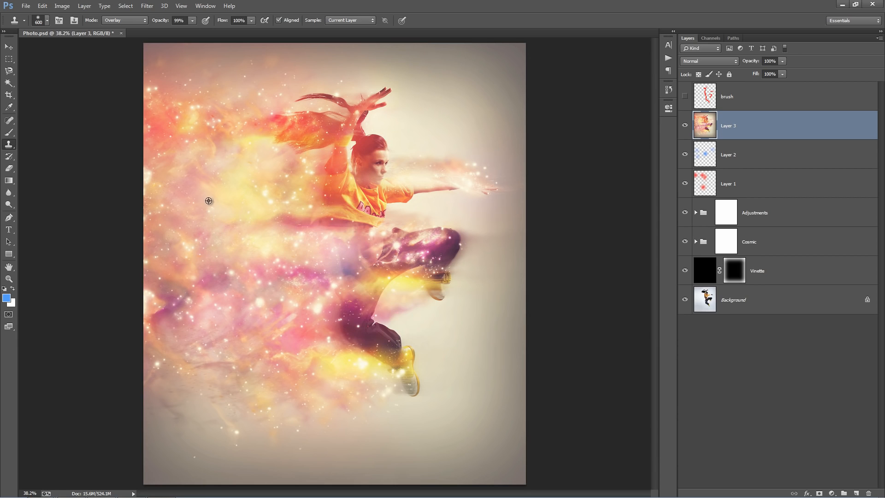
alt+click(208, 201)
click(376, 338)
alt+click(209, 188)
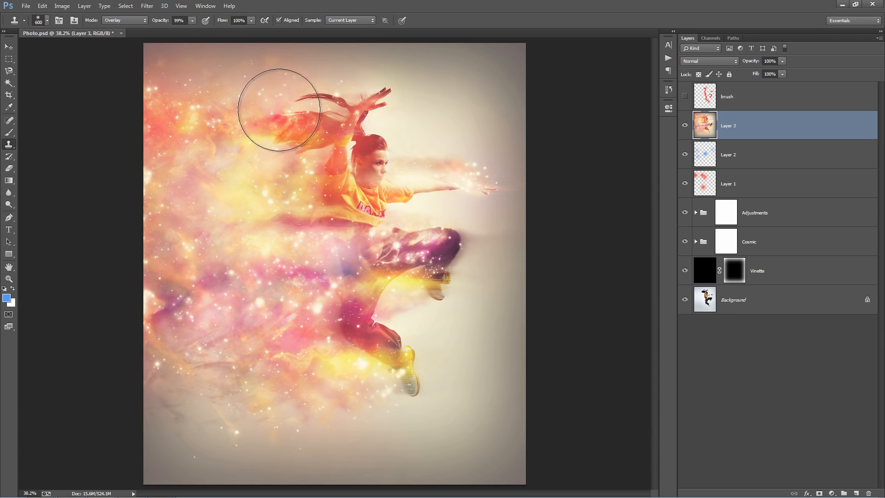
alt+click(230, 201)
click(189, 75)
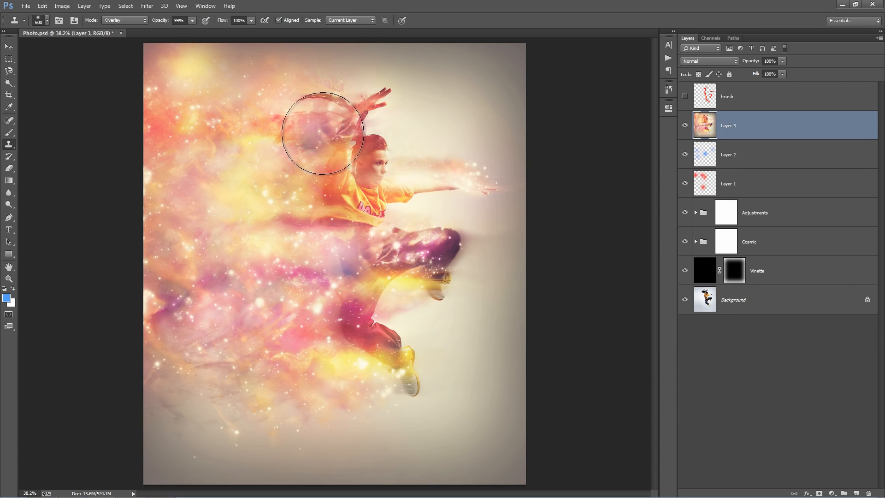
Undo the Overlay cloning above the cloud, and try a long clone stroke across the area over the raised hands.
key(ctrl+z)
key(ctrl+z)
key(ctrl+z)
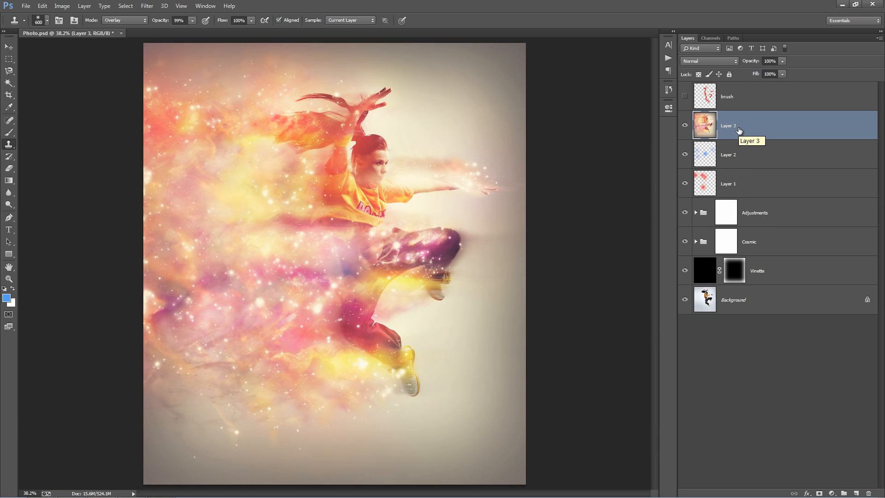
key(ctrl+alt+z)
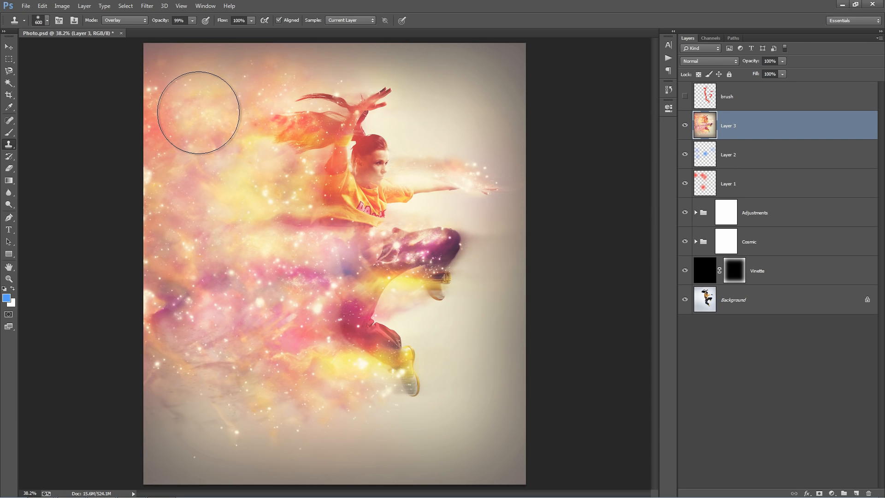
mouse_move(213, 83)
mouse_down()
mouse_move(367, 87)
mouse_move(331, 97)
mouse_move(285, 92)
mouse_move(414, 96)
mouse_up()
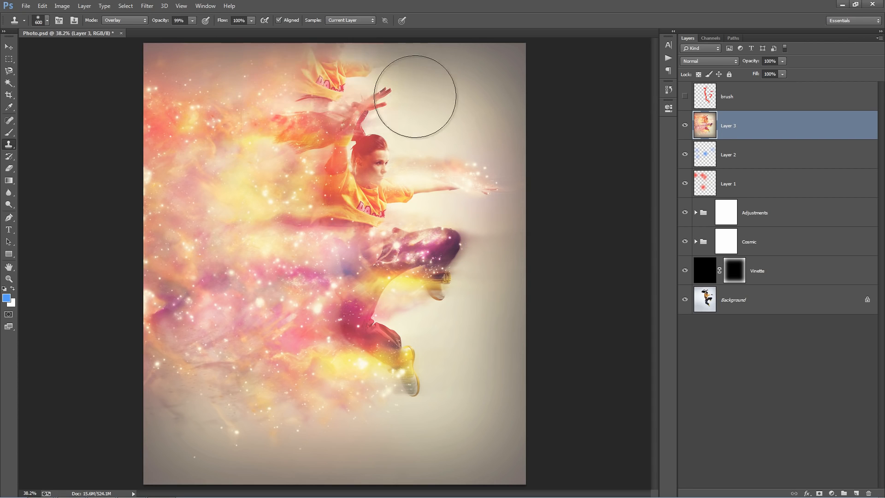
key(ctrl+z)
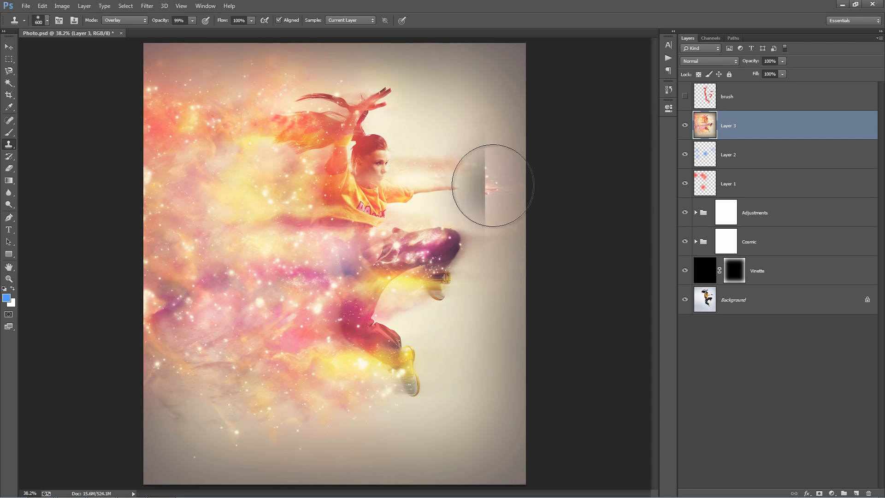
Delete the merged Layer 3 and expand the Cosmic group and its Stars subgroup.
key(v)
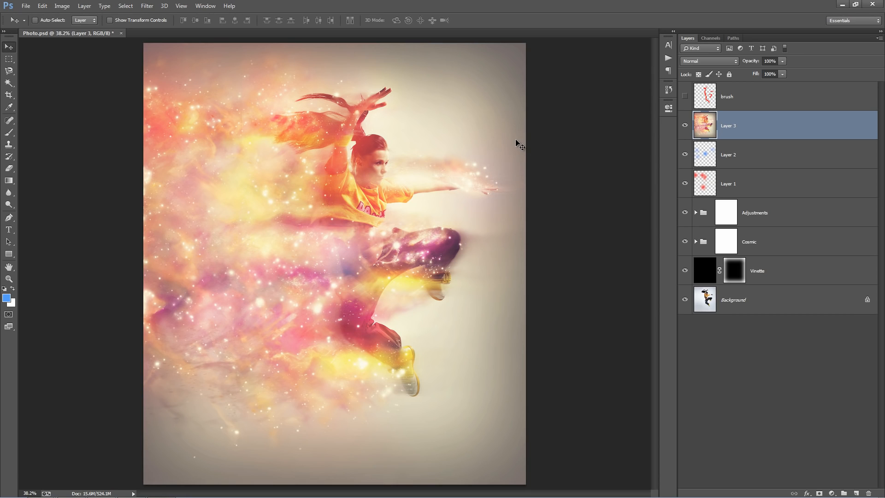
key(Delete)
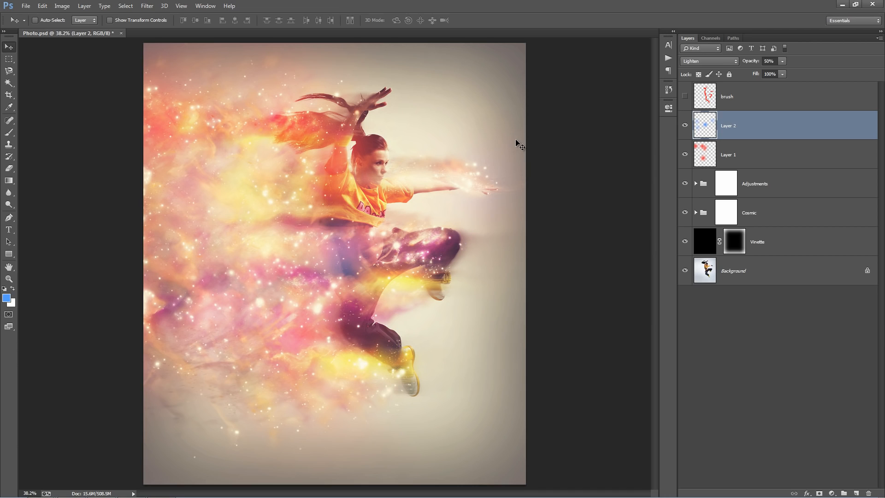
click(789, 177)
click(760, 210)
click(696, 212)
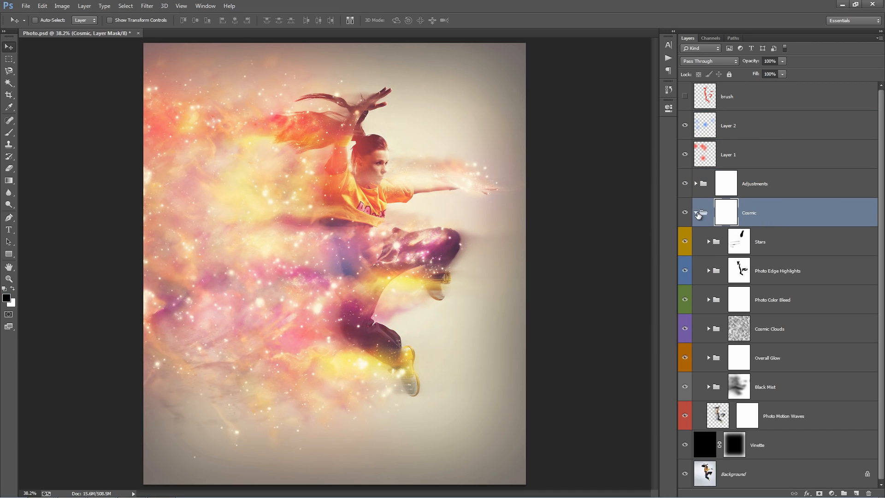
click(708, 242)
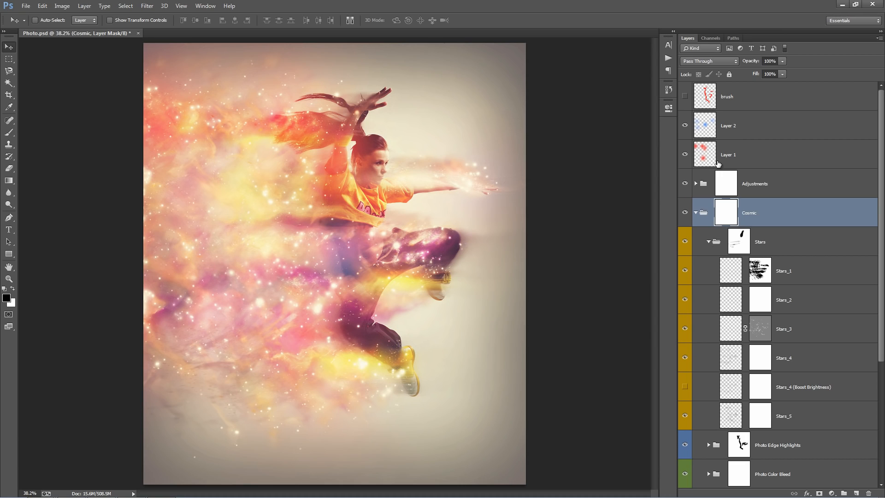
Add a new empty layer directly above the Adjustments group and set its blend mode to Lighten.
click(774, 159)
click(771, 184)
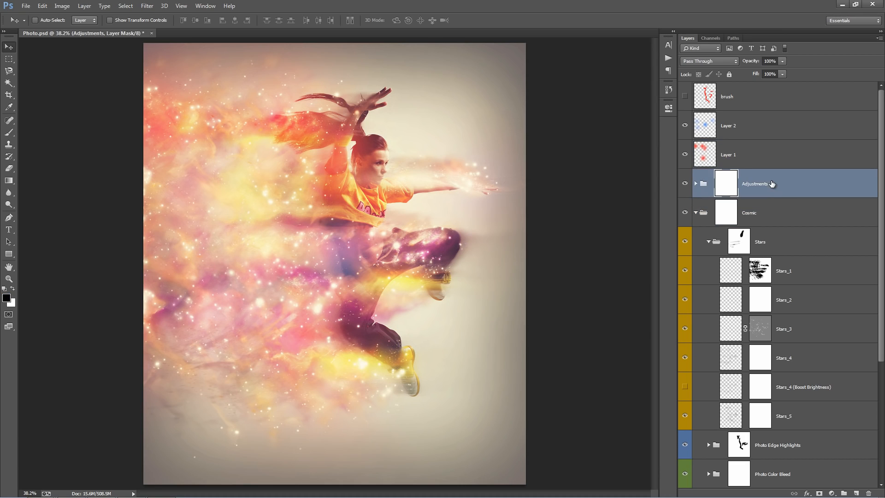
key(ctrl+shift+alt+n)
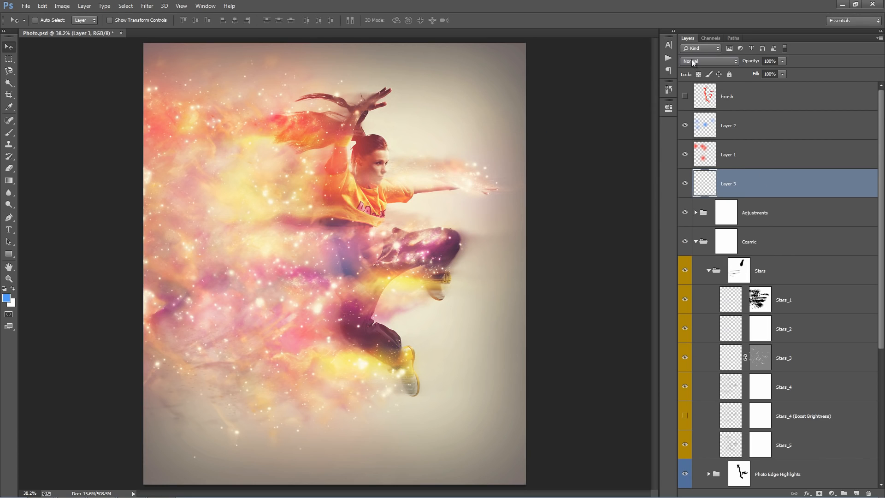
click(693, 62)
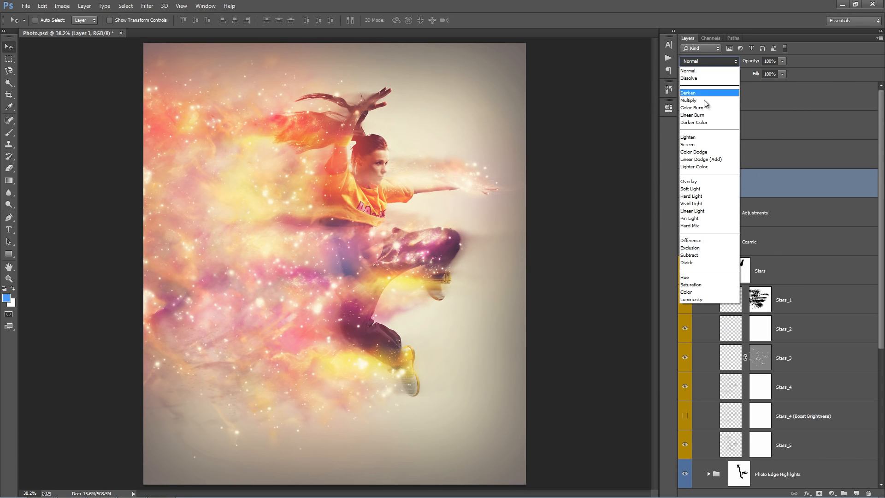
click(689, 137)
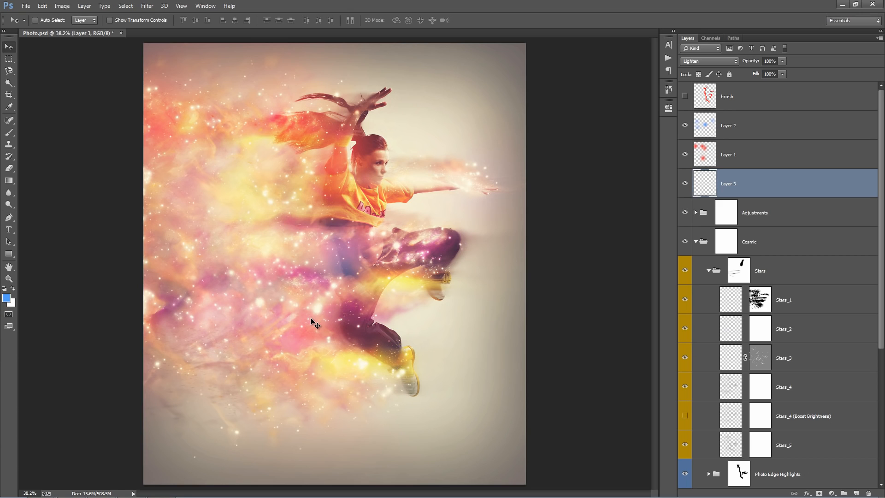
Paint small blue glows over individual stars in the upper, middle and lower cloud on Layer 3, varying the soft brush size.
key(b)
key(bracketleft)
key(bracketleft)
key(bracketleft)
key(bracketleft)
key(bracketleft)
key(bracketleft)
key(bracketleft)
key(bracketleft)
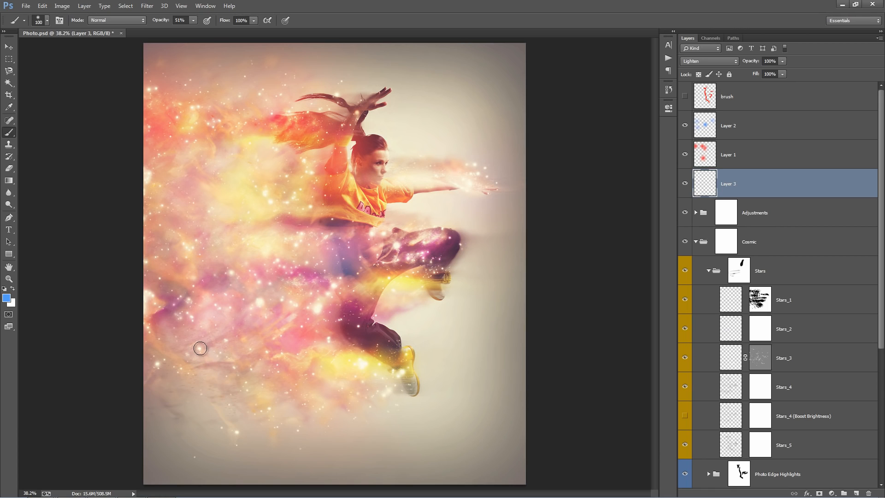
key(bracketright)
key(bracketleft)
key(bracketleft)
key(bracketright)
click(194, 108)
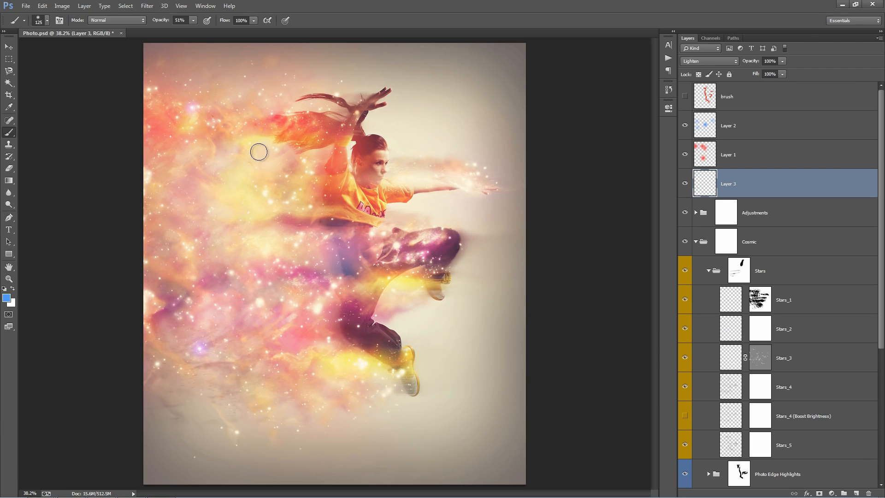
key(bracketleft)
key(bracketleft)
key(bracketright)
click(231, 272)
Change the foreground color to orange and dab small orange accents over stars in the cloud with a small brush.
click(6, 297)
click(634, 191)
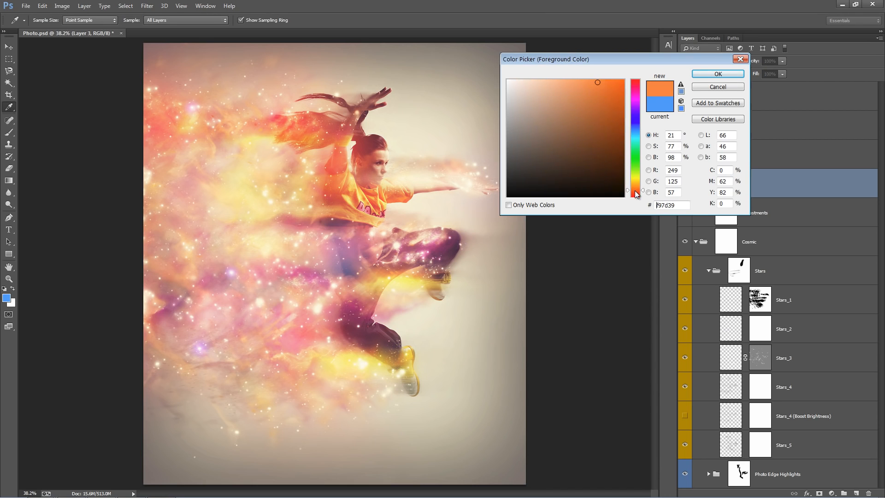
click(717, 73)
key(bracketleft)
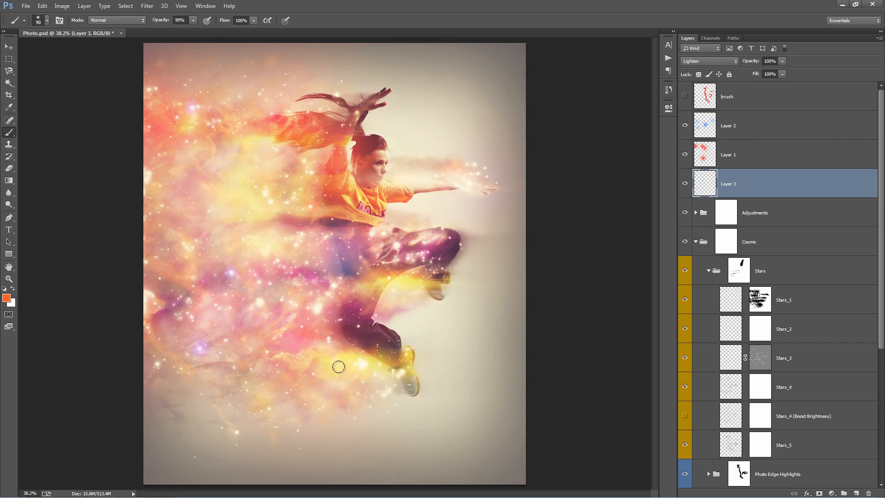
key(bracketleft)
key(bracketright)
key(bracketright)
Duplicate the Stars_2 layer above Stars_1 and move the copy's stars over the background above and in front of the dancer.
key(v)
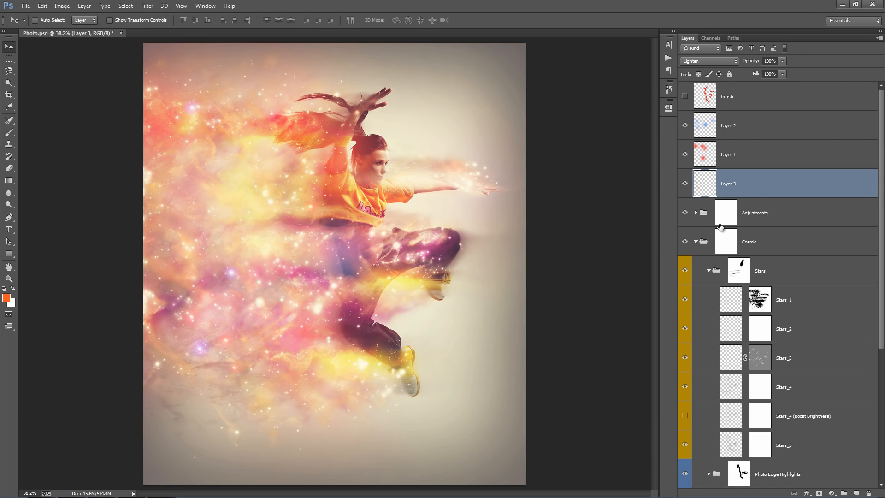
click(800, 292)
scroll(807, 304, down, 3)
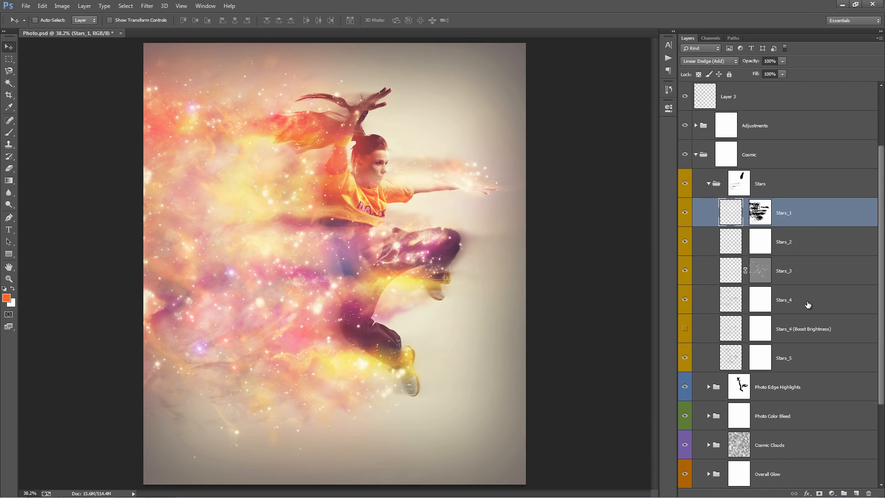
click(802, 247)
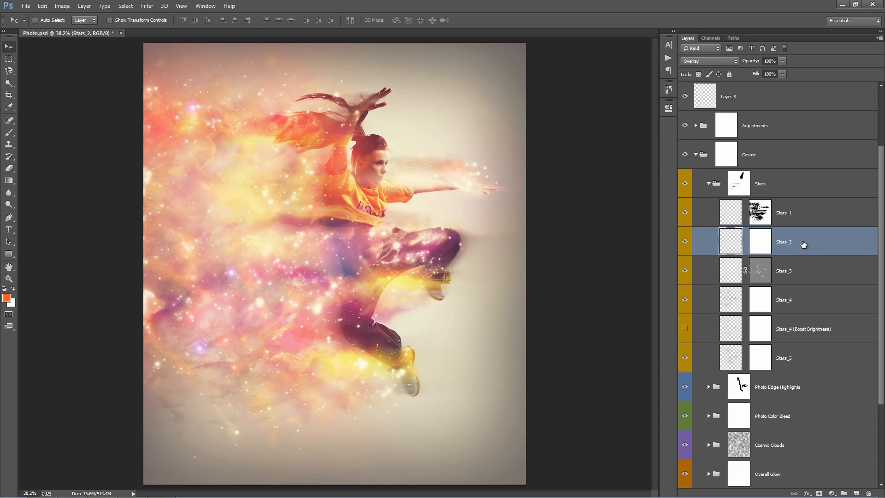
drag(802, 245, 809, 203)
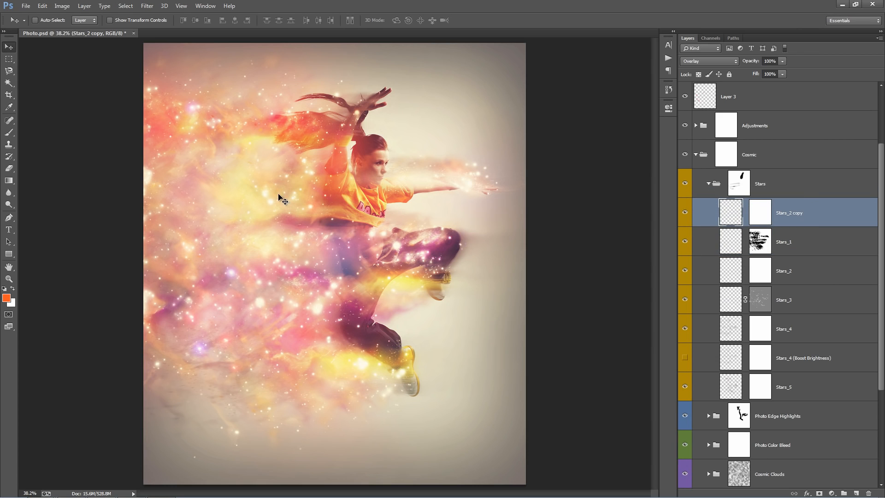
drag(279, 197, 352, 165)
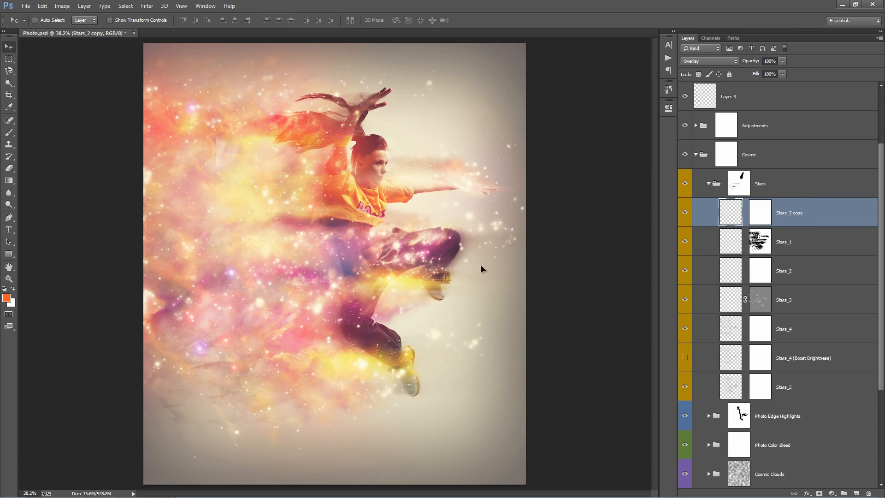
drag(481, 269, 520, 193)
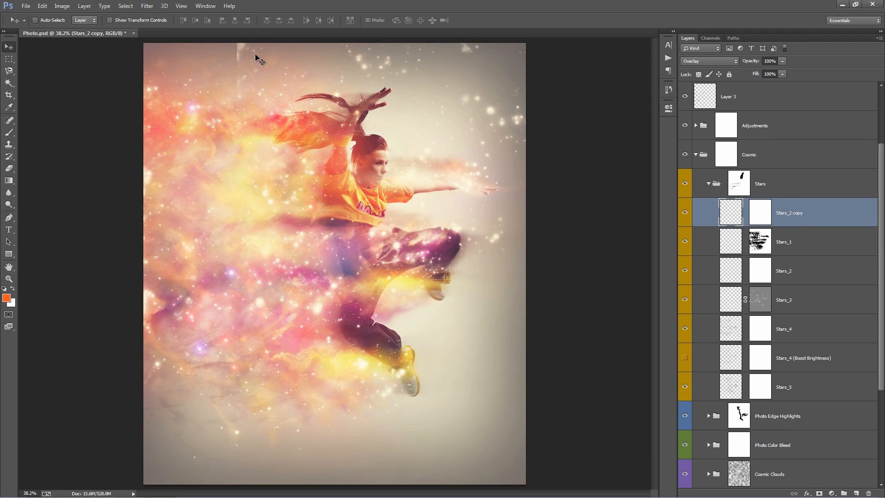
Mask out the hard vertical edge at the top of the Stars_2 copy layer with a larger black brush.
click(757, 215)
key(b)
key(d)
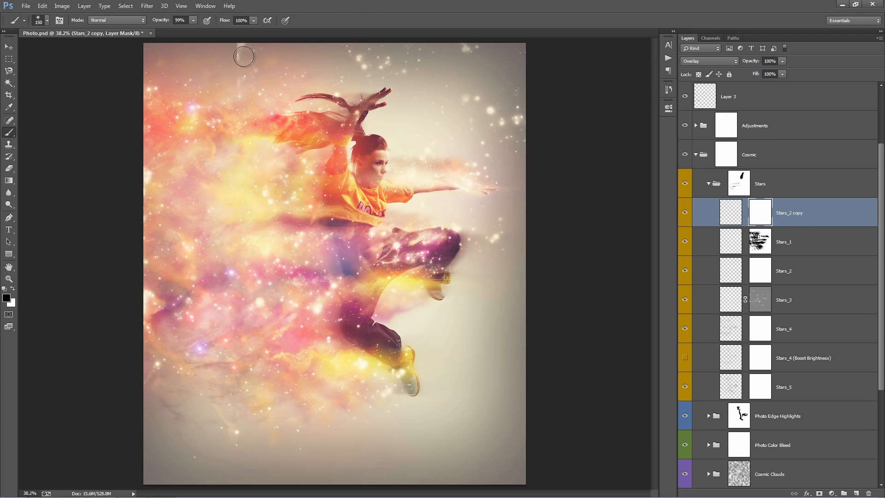
key(bracketright)
key(bracketright)
key(bracketright)
mouse_move(239, 51)
mouse_down()
mouse_move(238, 143)
mouse_move(240, 109)
mouse_move(207, 123)
mouse_move(199, 159)
mouse_move(198, 135)
mouse_move(272, 142)
mouse_up()
Shift the Stars_2 copy layer's stars up and to the left, and mask out its exposed edge over the upper-left cloud.
key(v)
click(732, 216)
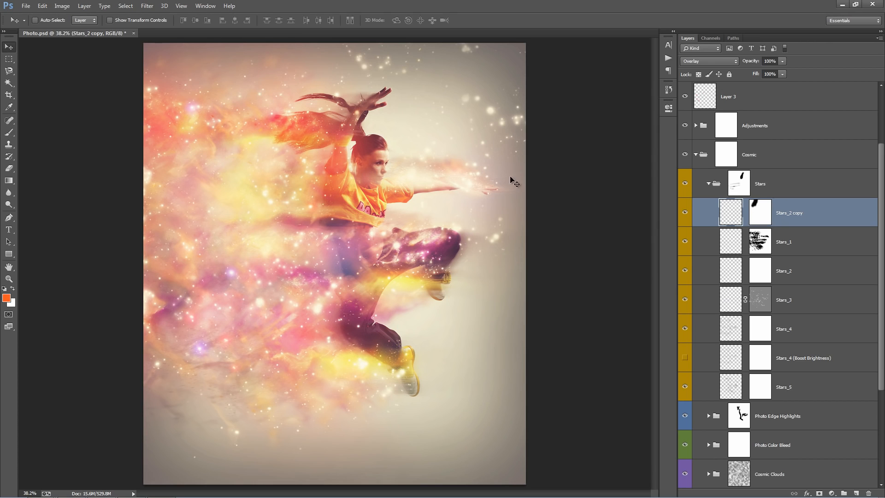
drag(471, 189, 472, 191)
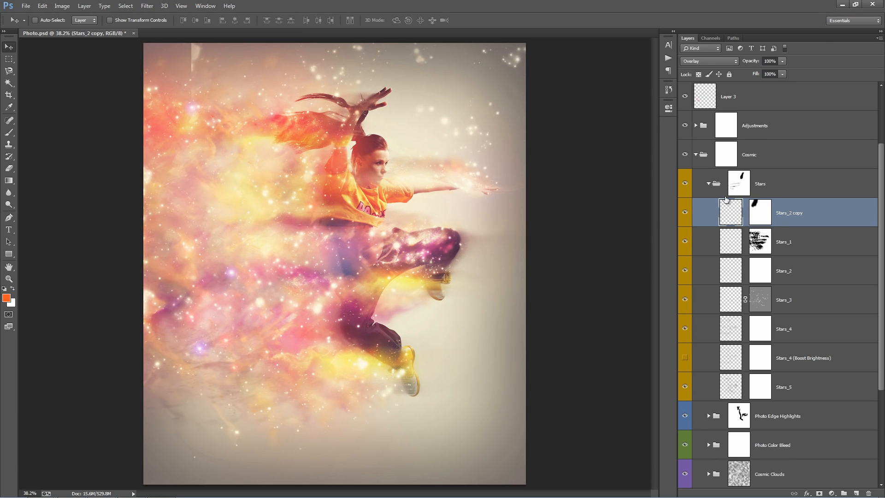
click(759, 214)
key(b)
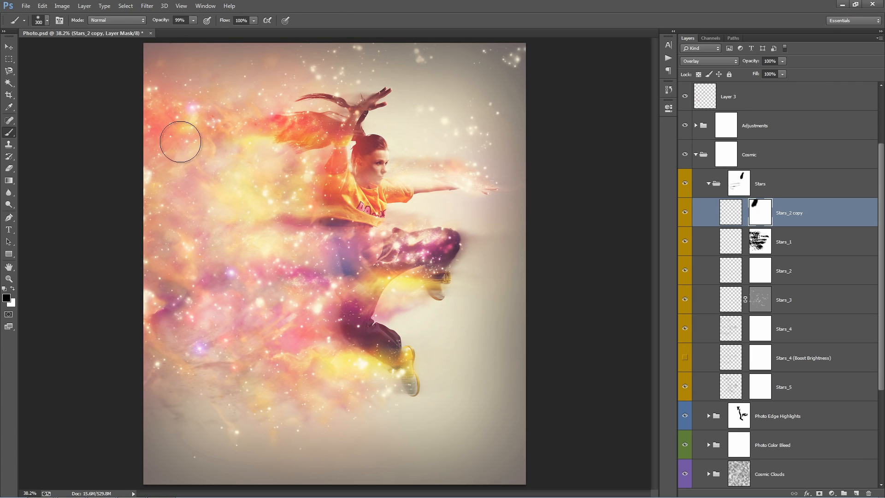
drag(173, 166, 173, 143)
key(v)
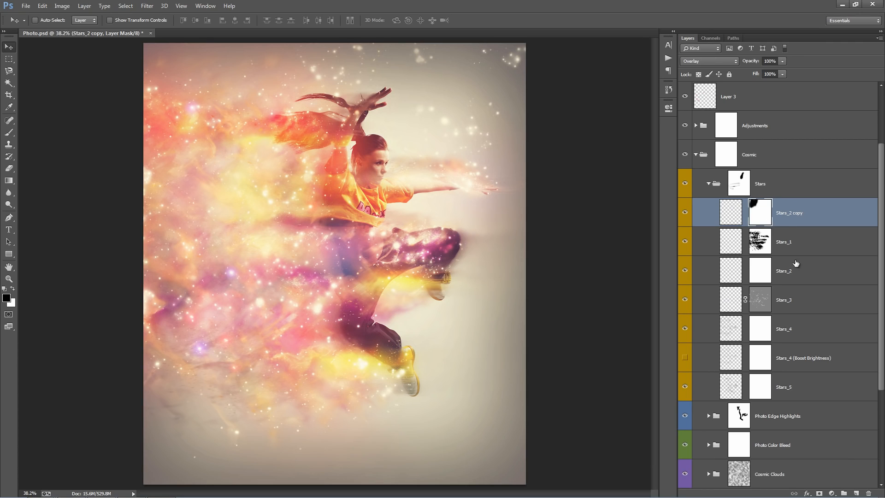
Collapse the Stars group and lower the density of the Cosmic Clouds group's layer mask.
click(796, 238)
click(708, 186)
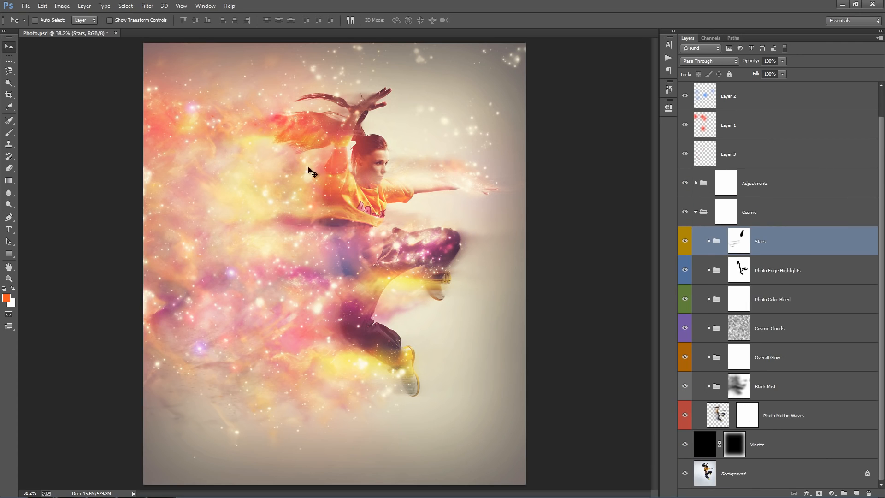
click(818, 314)
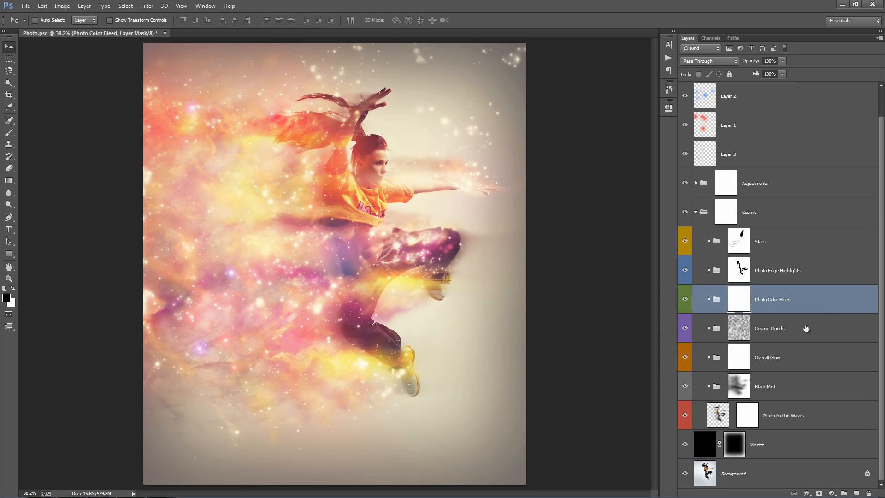
click(805, 328)
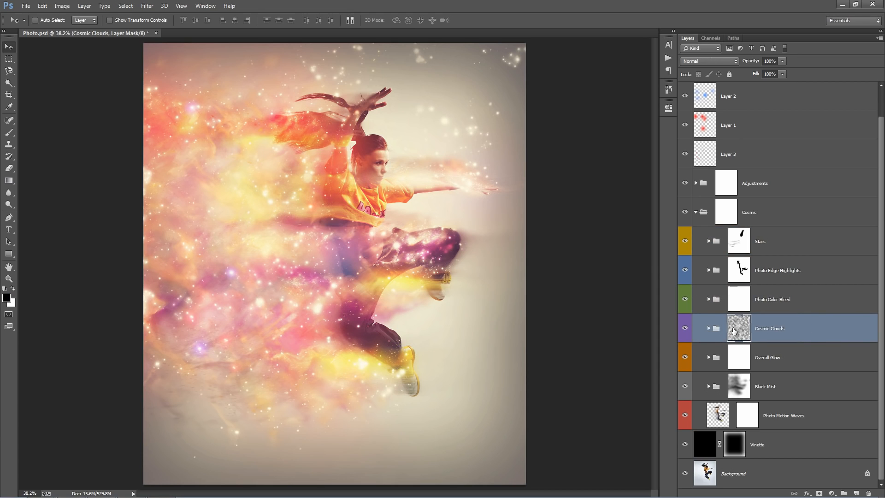
double_click(733, 330)
drag(591, 170, 556, 167)
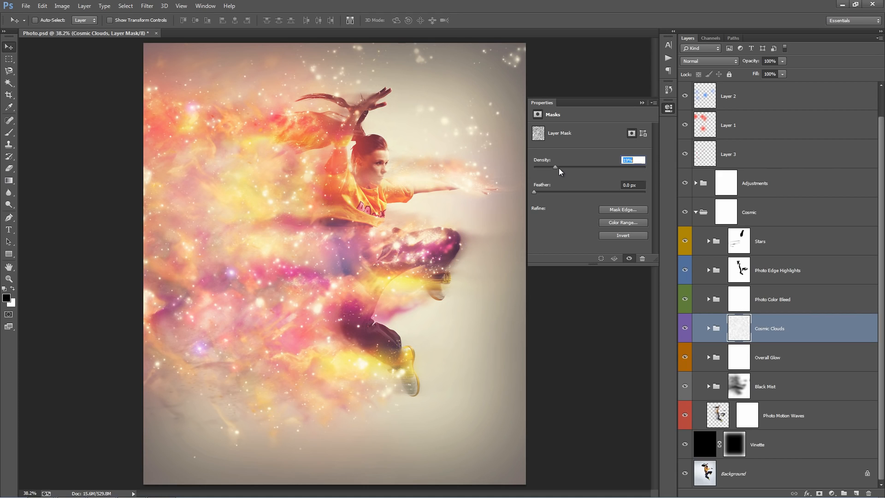
click(642, 102)
Expand the Cosmic Clouds group and preview its Brush color on this layer layer by showing and hiding it.
click(708, 328)
scroll(791, 297, down, 3)
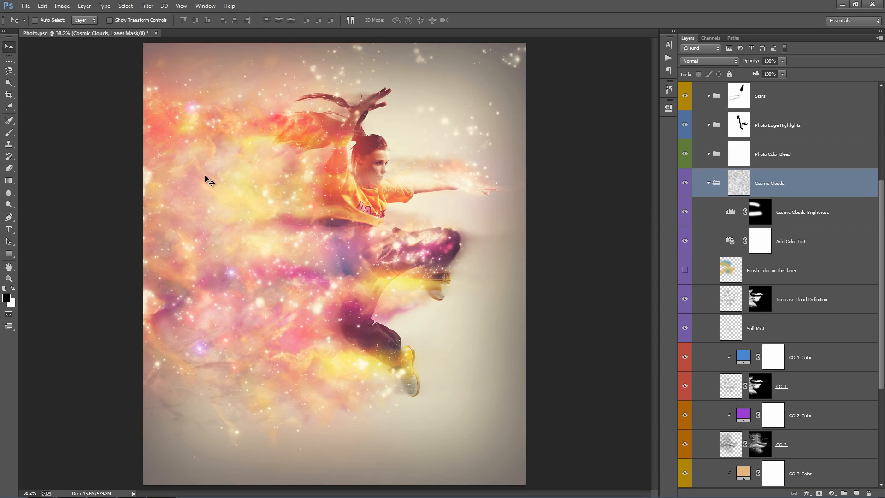
scroll(804, 277, down, 2)
click(685, 213)
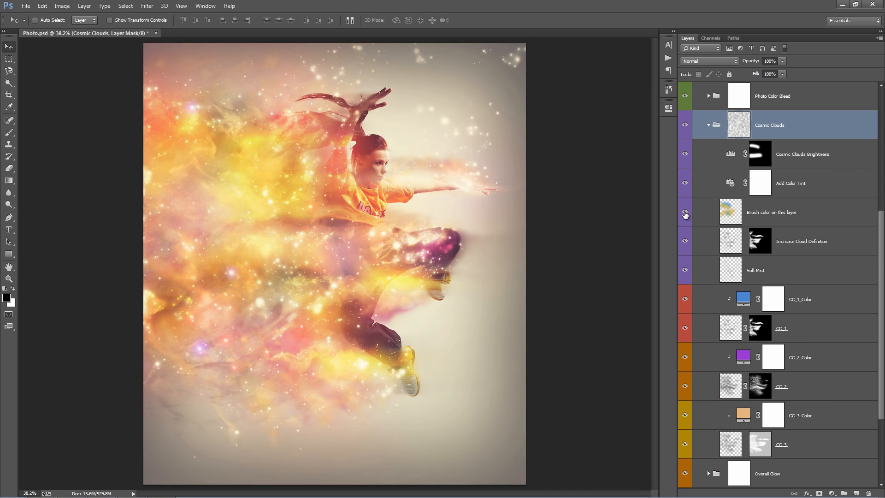
click(722, 213)
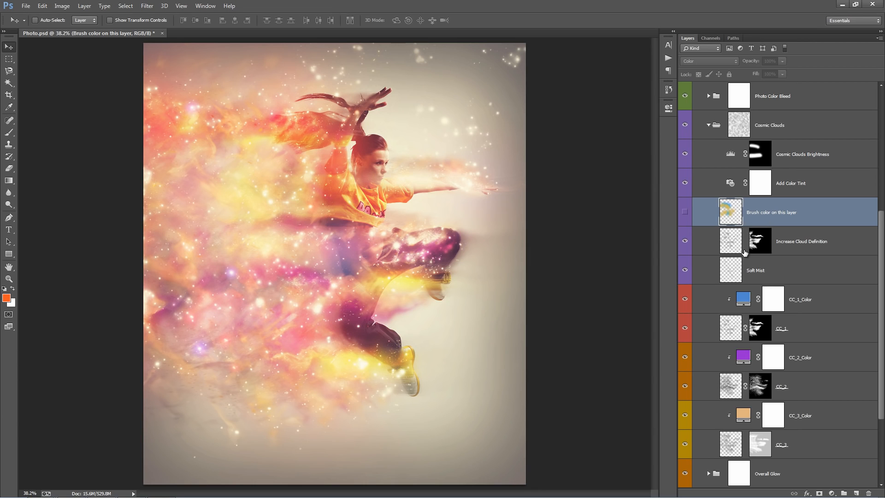
scroll(745, 250, down, 4)
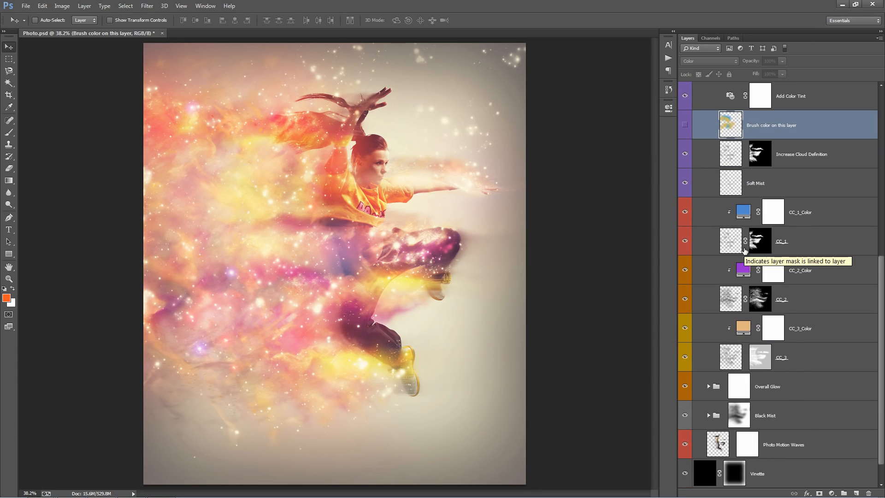
scroll(822, 326, up, 6)
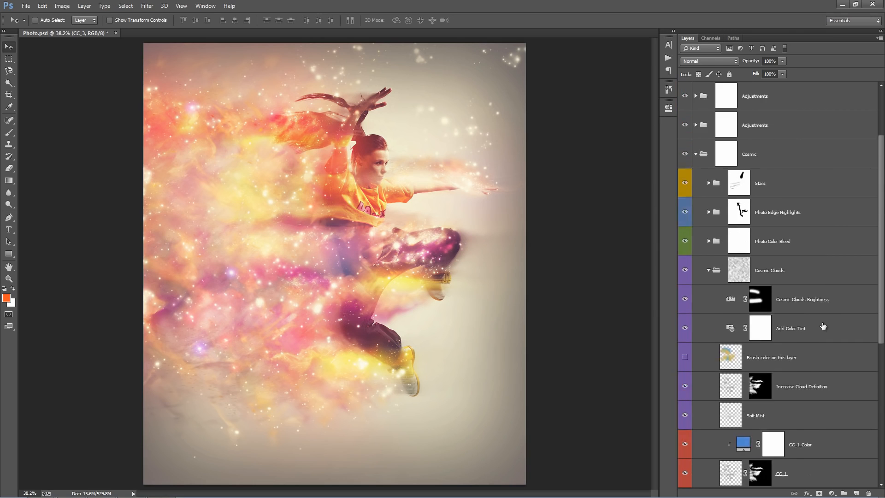
Collapse the Cosmic group and preview Color Option 1 and Color Option 2 inside the Adjustments group.
click(701, 186)
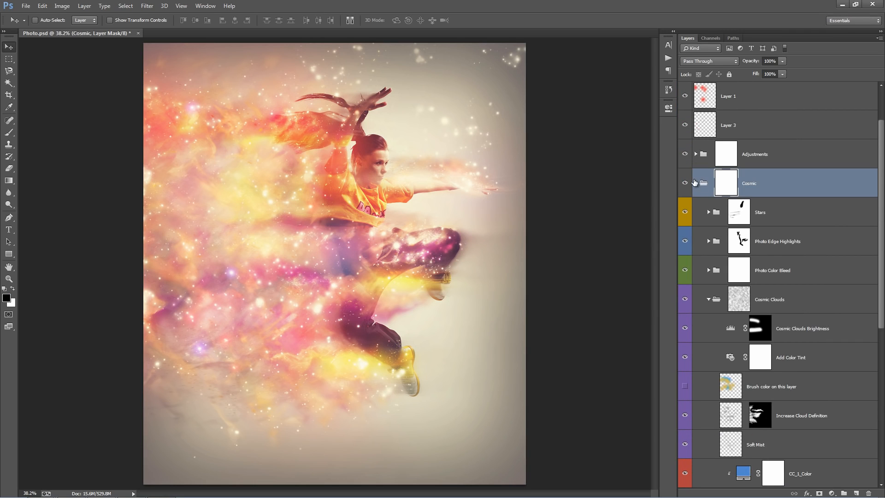
click(696, 183)
click(696, 213)
scroll(696, 215, down, 2)
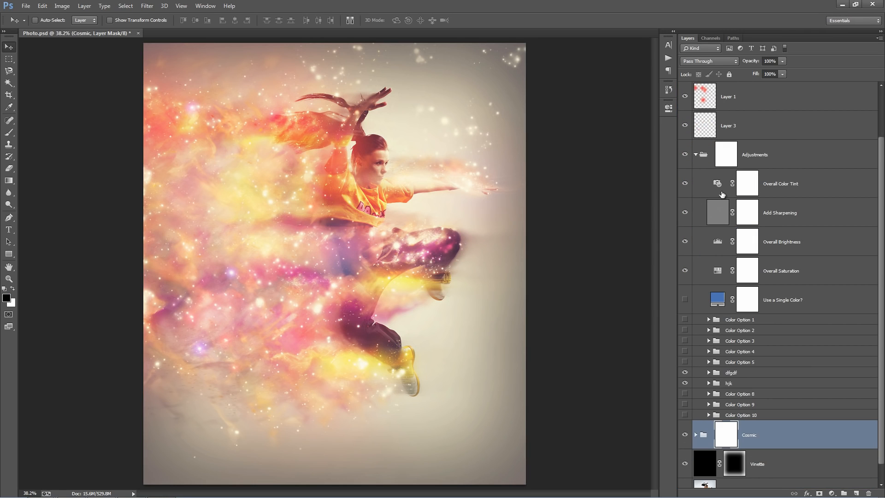
click(684, 319)
click(684, 330)
click(685, 331)
Collapse the Adjustments group and select the Vinette layer.
click(696, 154)
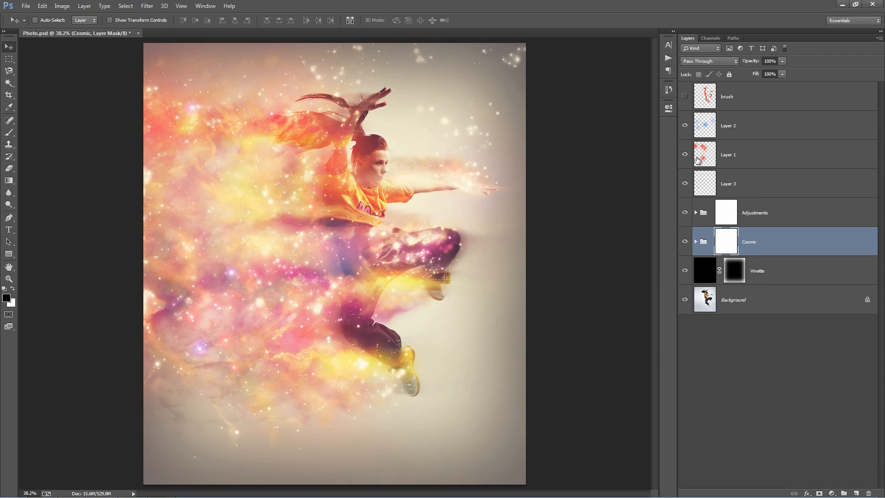
click(787, 274)
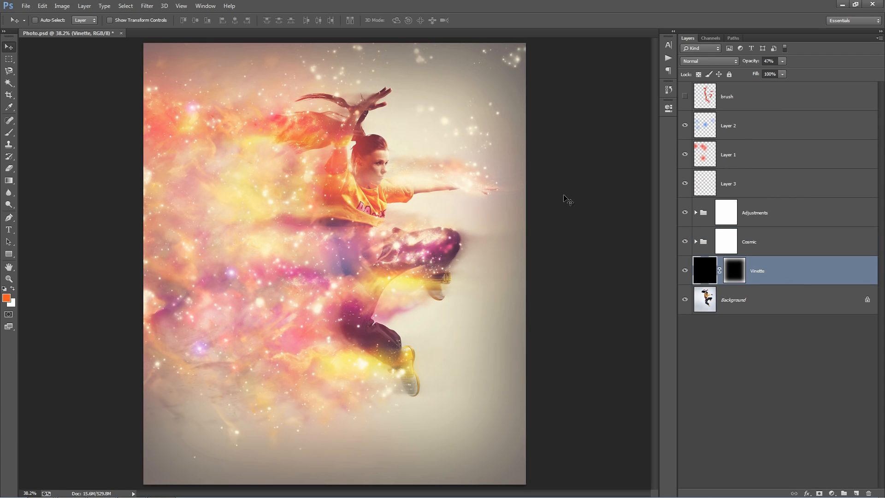